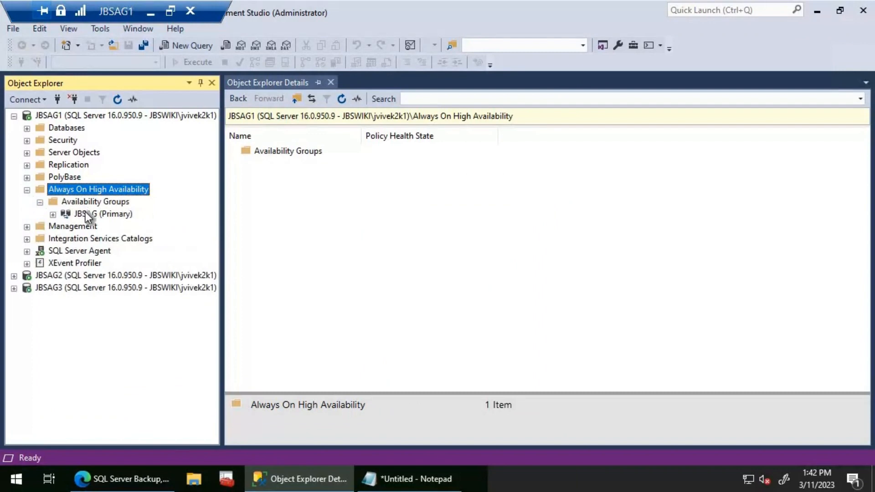
- Show the dashboard of the JBSAG availability group and list its availability databases
right_click(85, 214)
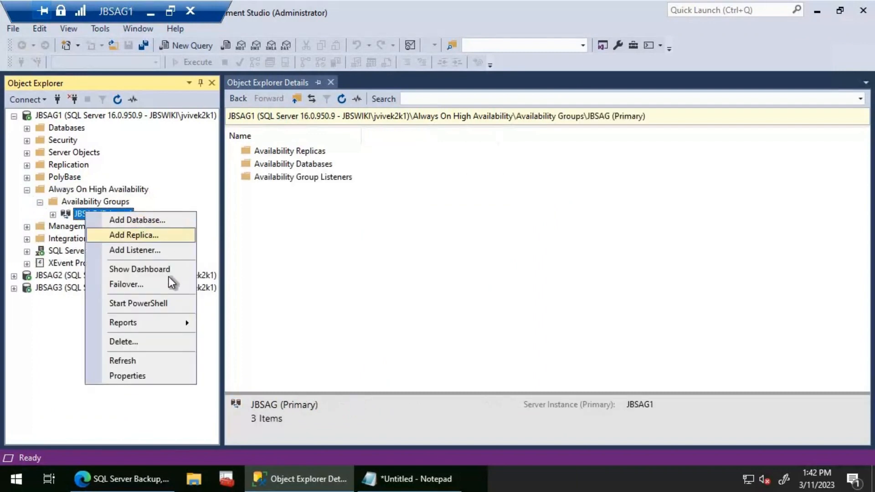
left_click(168, 270)
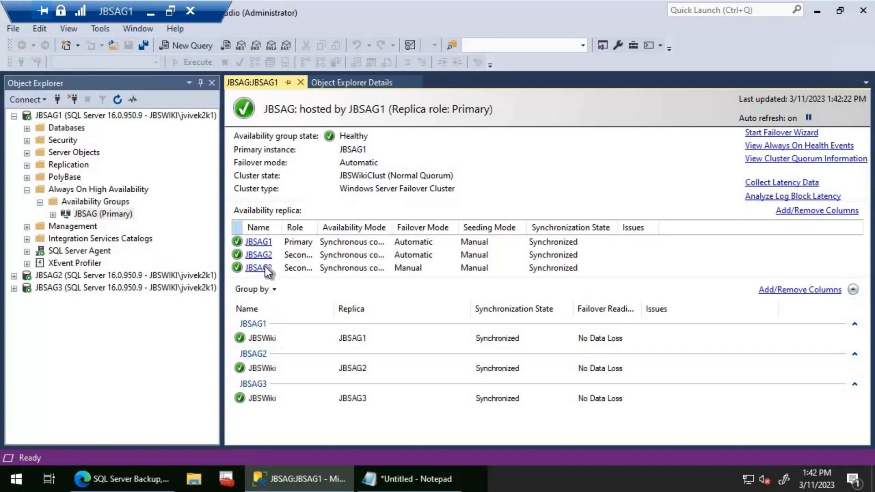
left_click(53, 214)
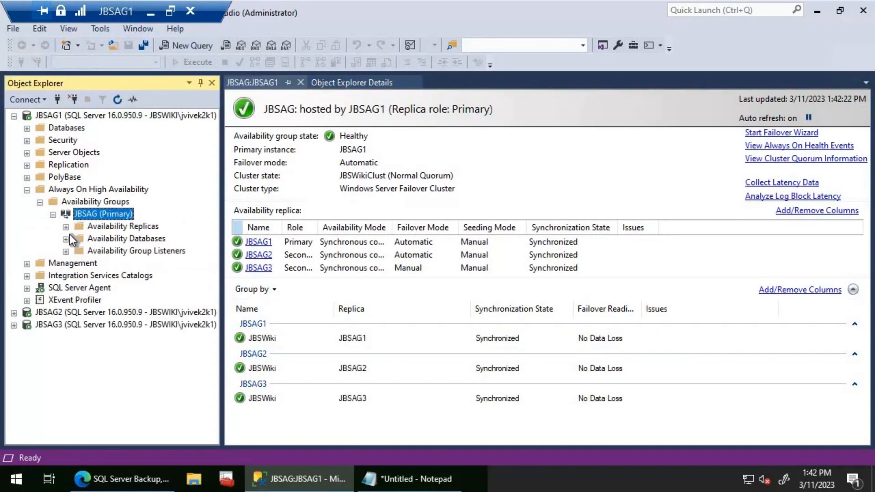
left_click(66, 238)
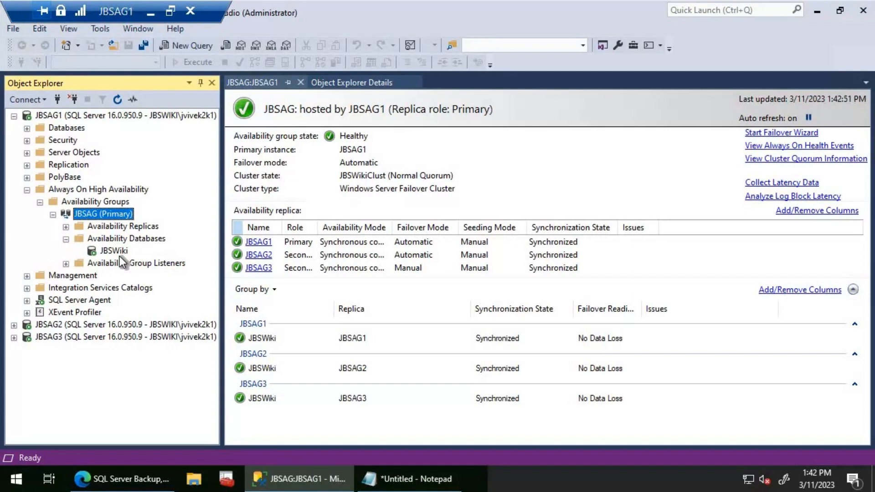
- Switch to the browser, download MaintenanceSolution.sql from the SQL Server Maintenance Solution site, and open it with SSMS 18
left_click(146, 476)
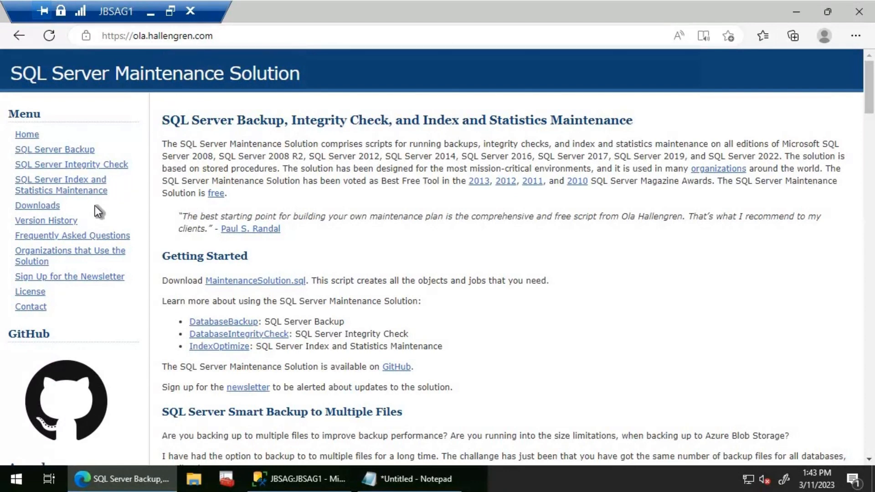
left_click(47, 206)
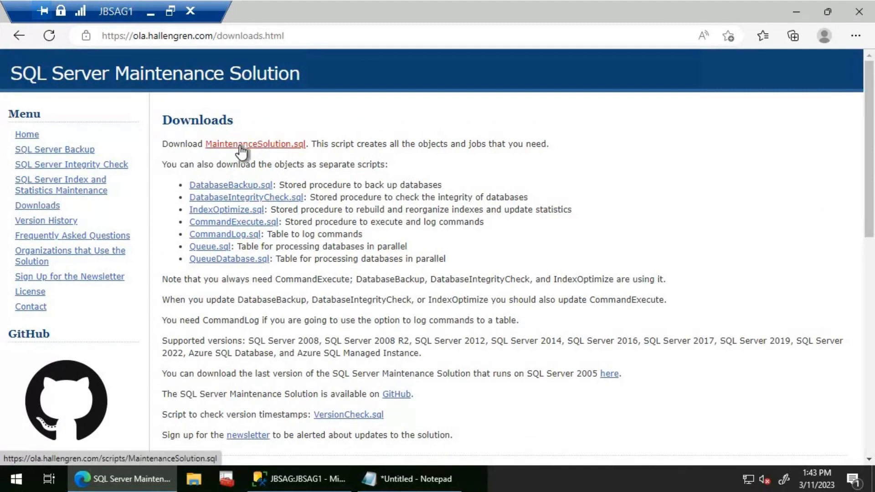
left_click(240, 145)
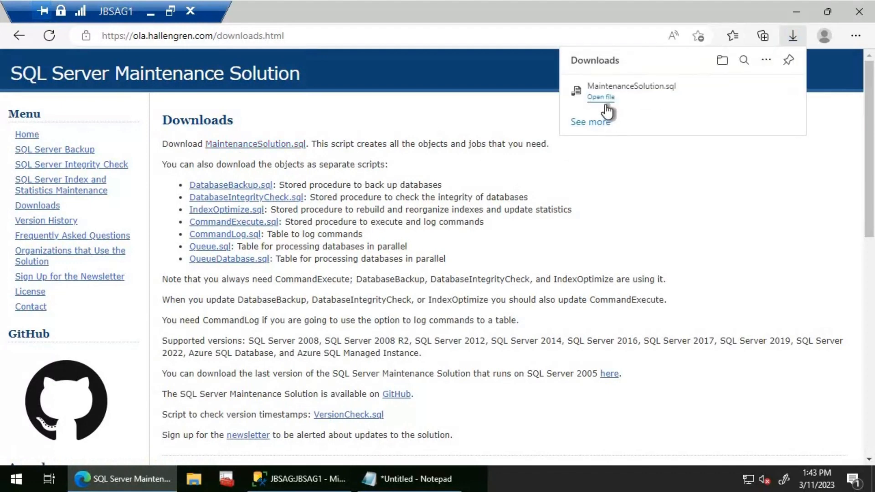
left_click(605, 98)
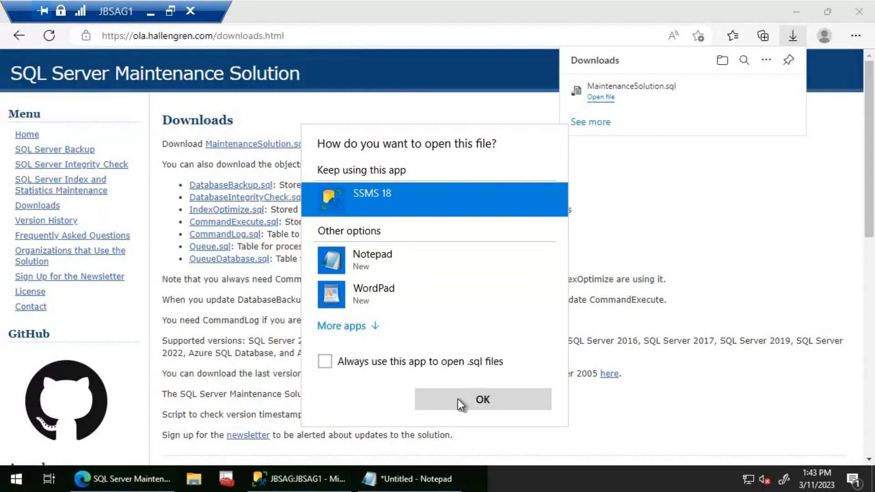
left_click(457, 398)
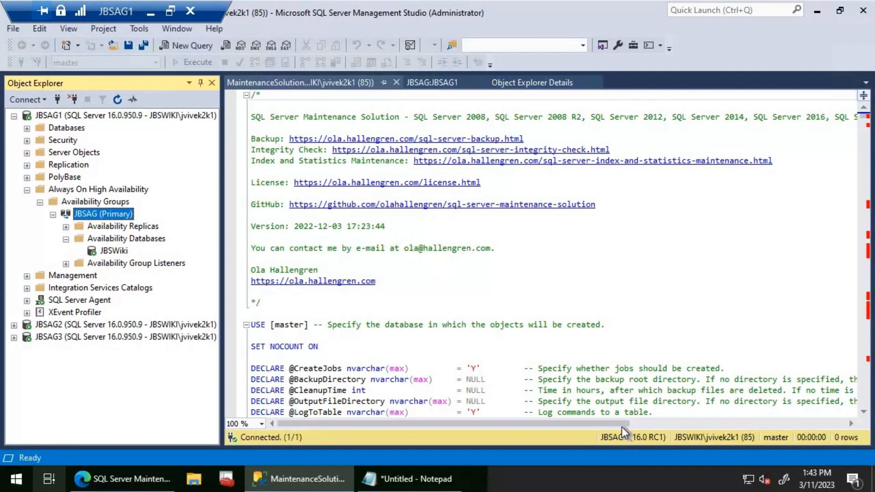
left_click(377, 358)
scroll(377, 358, "down", 2)
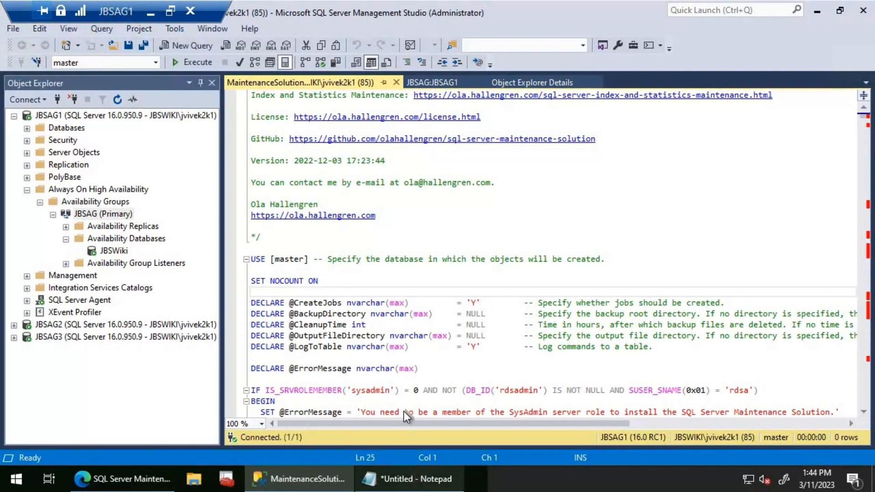
left_click(414, 479)
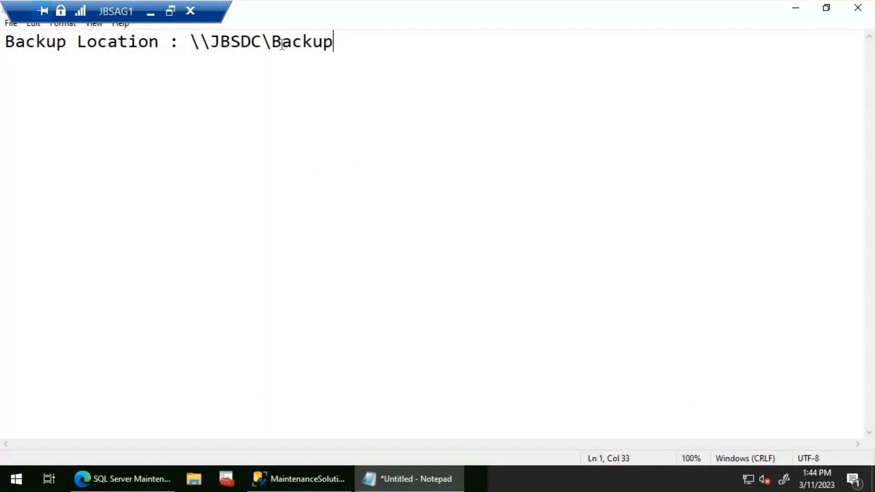
left_click_drag(189, 41, 337, 44)
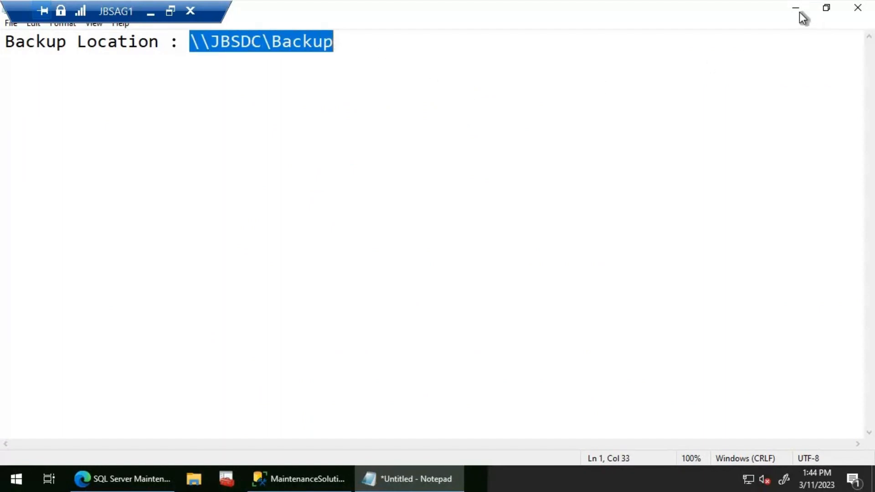
left_click(782, 12)
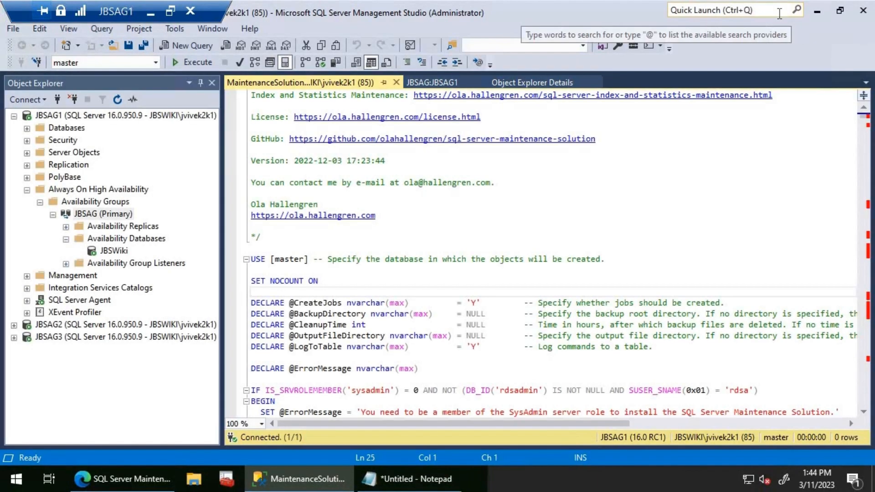
double_click(479, 313)
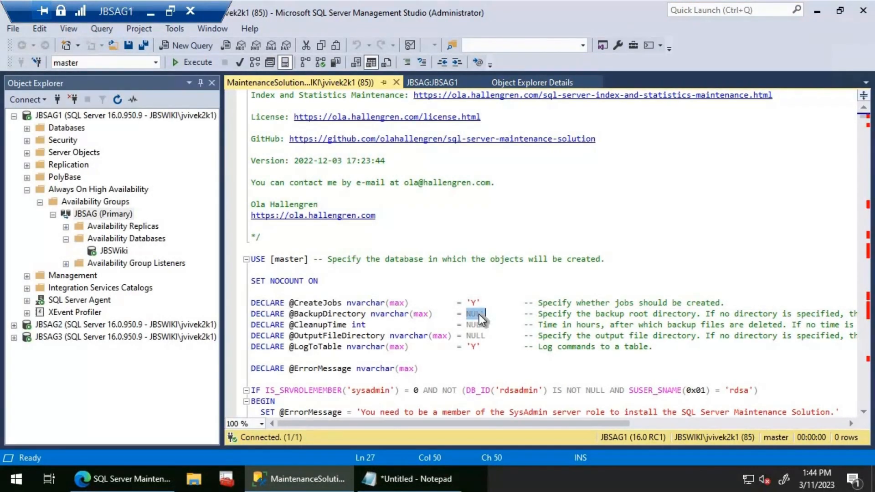
type("'\\\\JBSDC\\Backup")
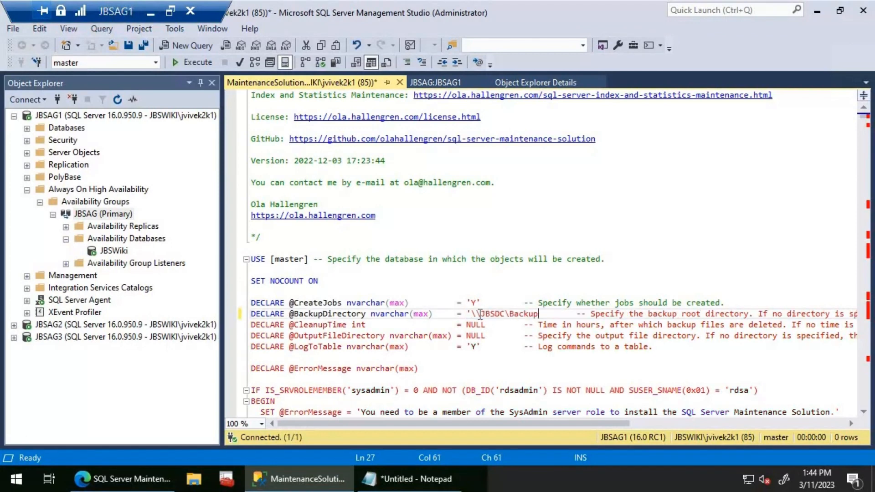
type("'")
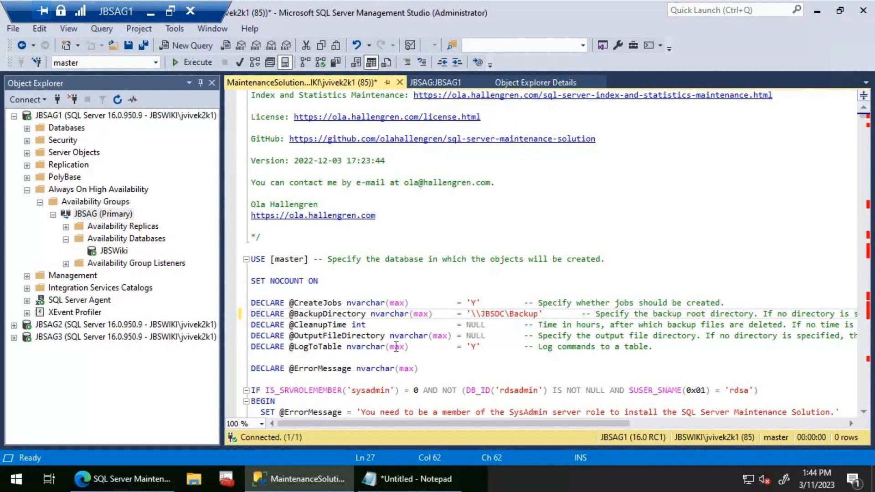
left_click(192, 62)
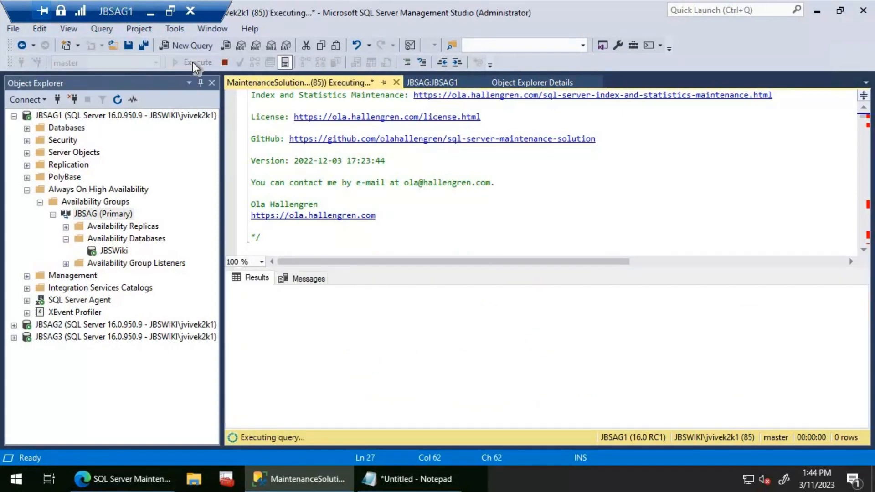
- Change the script's connection to server JBSAG2 and execute the maintenance script there
left_click(534, 186)
right_click(534, 187)
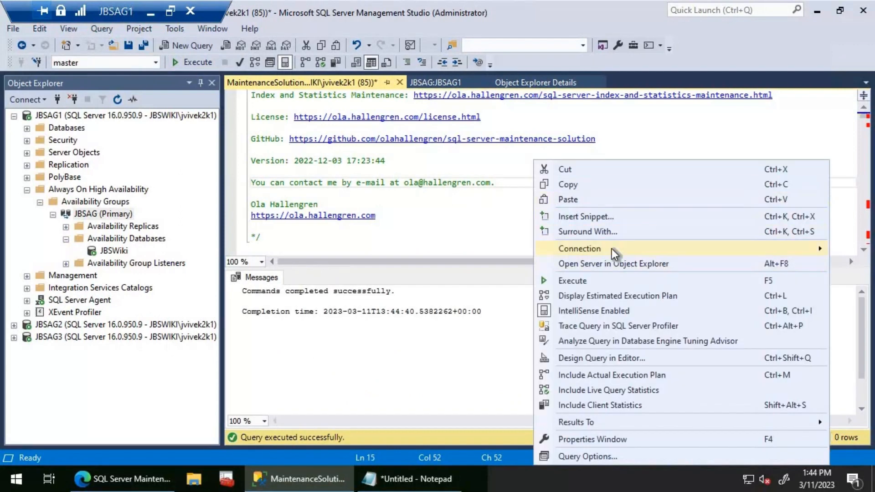
mouse_move(612, 248)
left_click(424, 296)
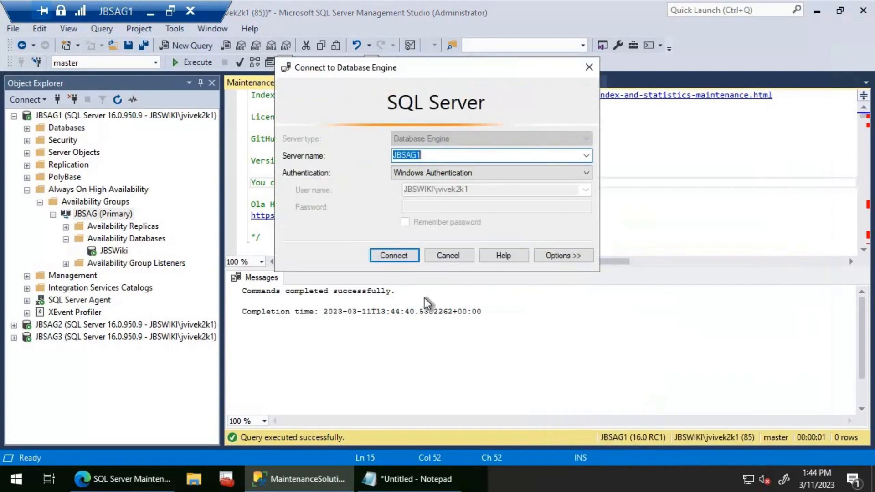
key("End")
key("BackSpace")
type("2")
key("Return")
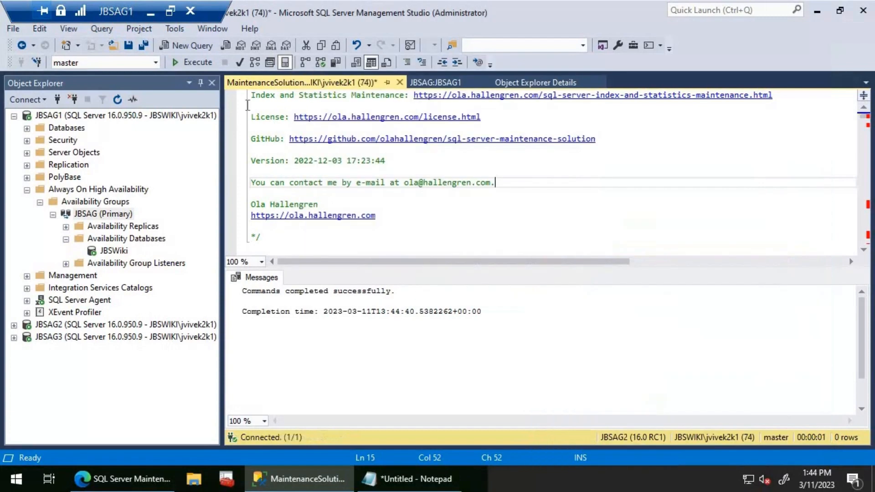
left_click(196, 63)
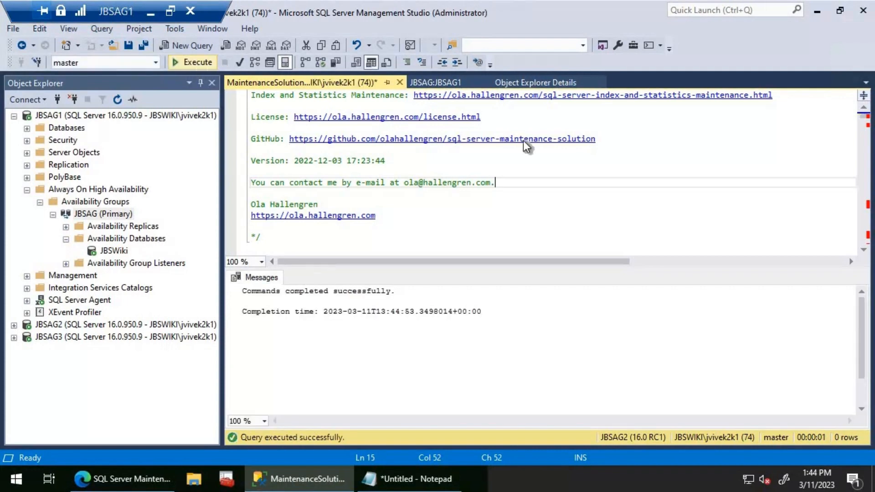
- Change the script's connection to server JBSAG3 and execute the maintenance script there
right_click(573, 212)
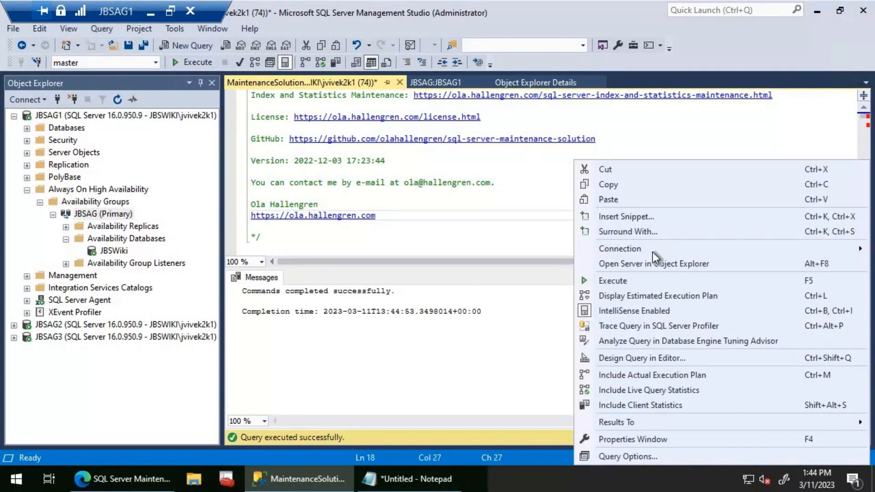
mouse_move(653, 252)
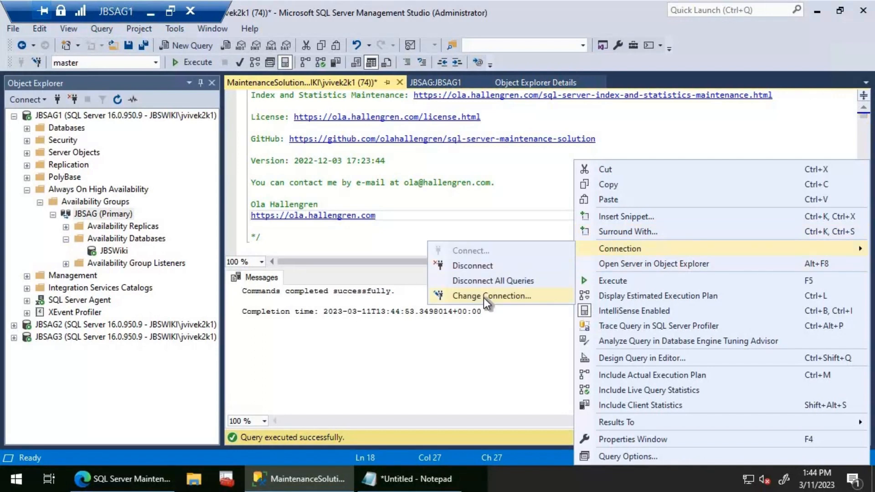
left_click(483, 296)
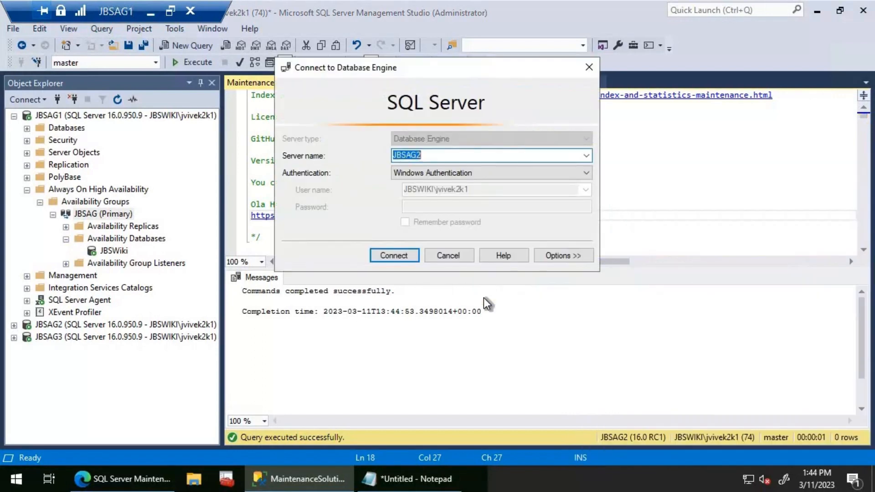
key("Right")
key("Return")
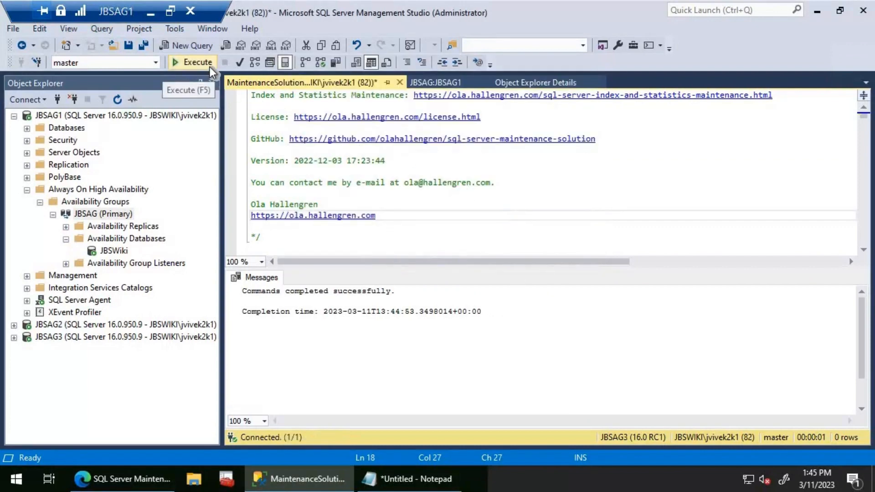
left_click(210, 67)
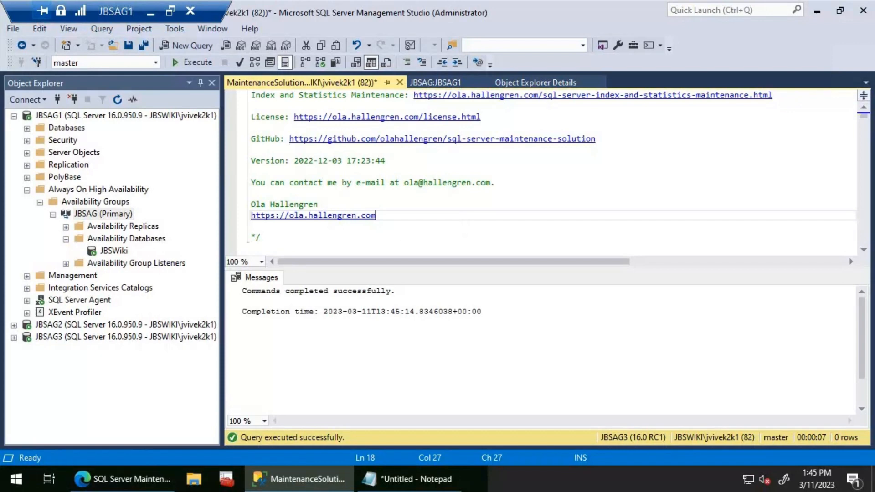
- Examine the backup preferences and replica backup priorities in the JBSAG availability group's properties
right_click(91, 214)
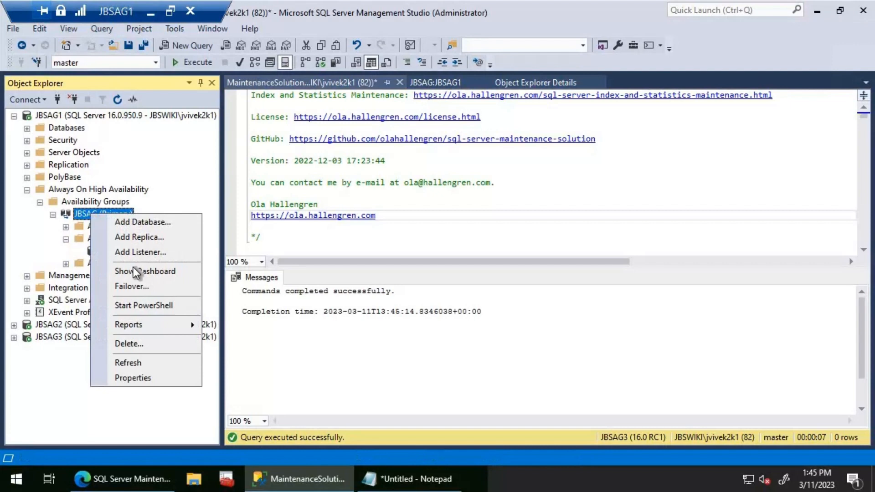
left_click(149, 384)
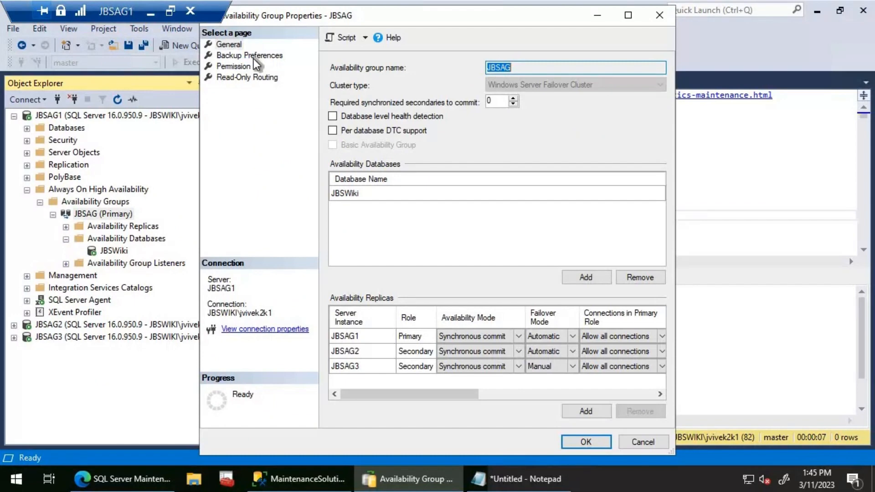
left_click(254, 56)
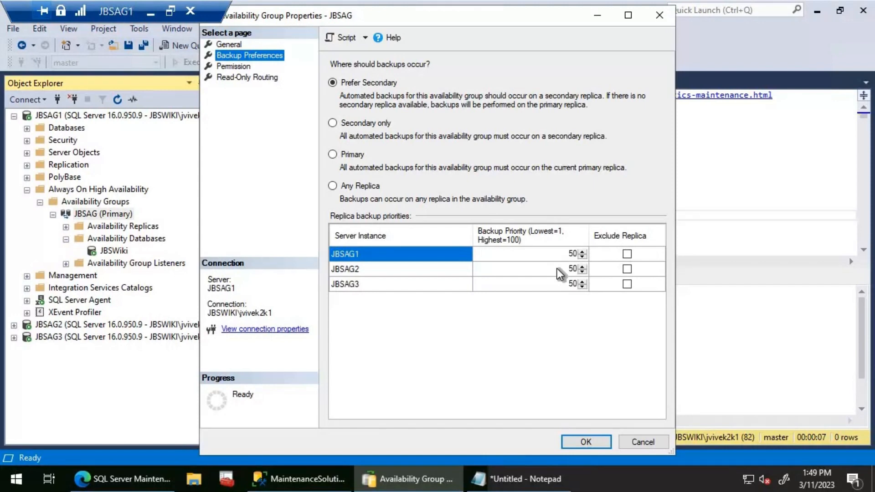
left_click(585, 442)
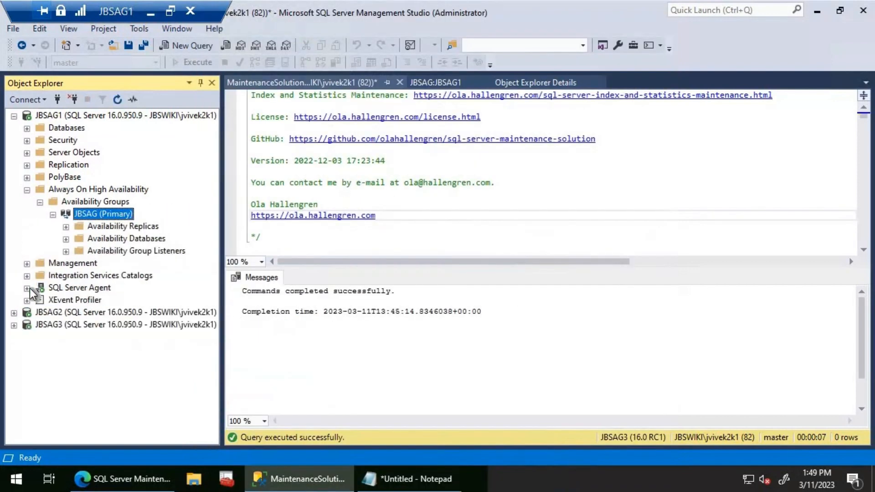
- Refresh the SQL Server Agent jobs on JBSAG1 and widen Object Explorer to show the full job names
left_click(27, 288)
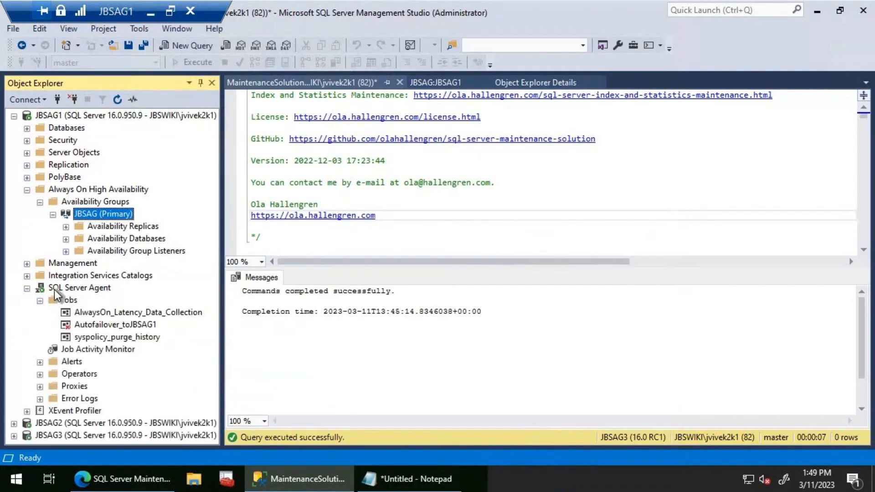
right_click(78, 300)
left_click(109, 453)
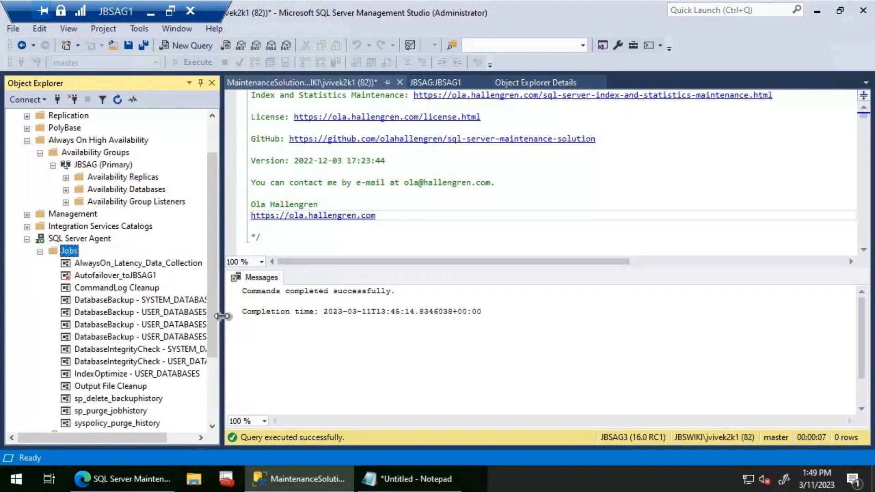
left_click_drag(239, 314, 311, 315)
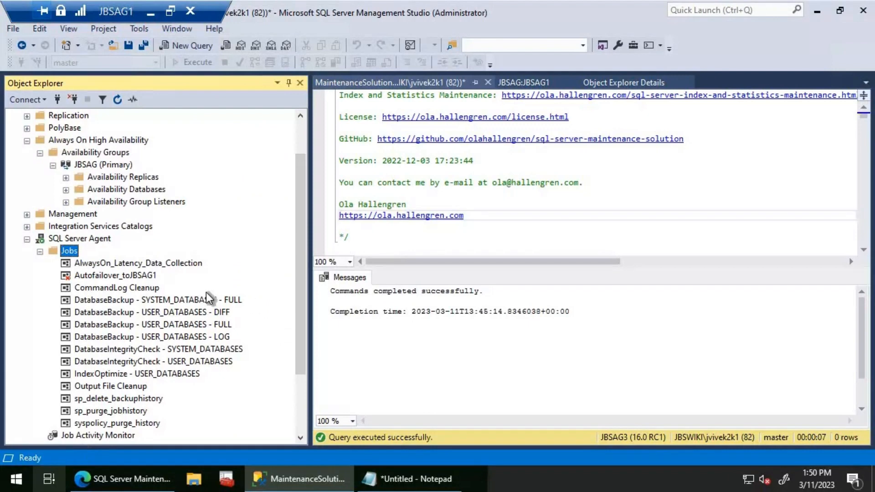
left_click(154, 327)
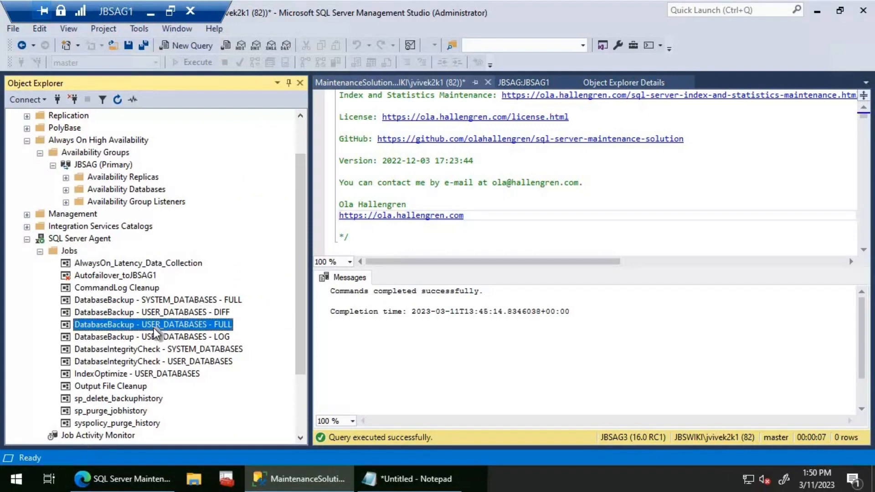
right_click(154, 327)
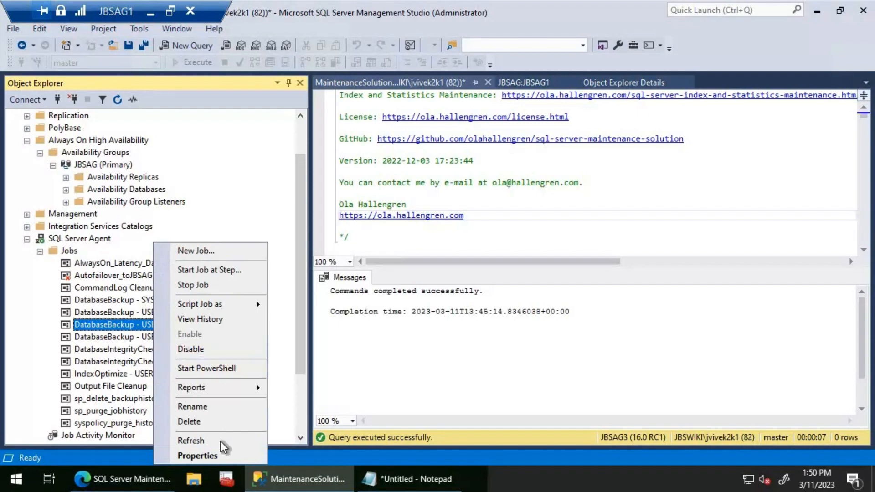
left_click(190, 351)
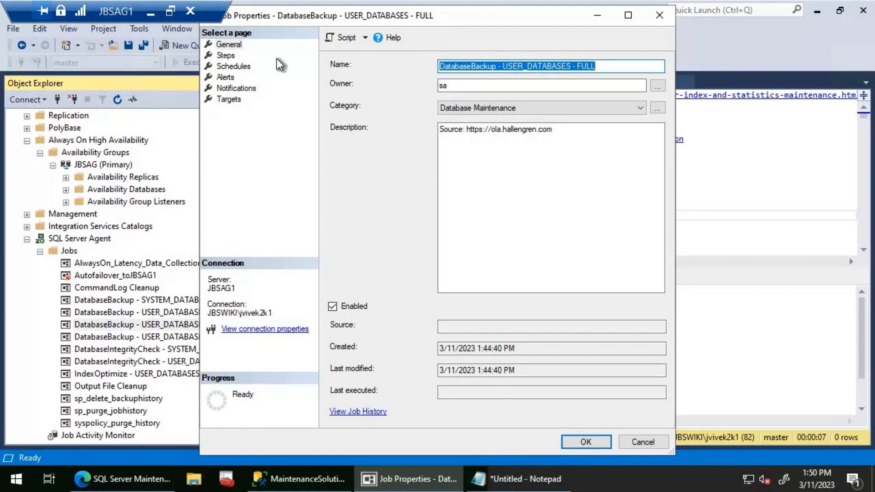
left_click(226, 55)
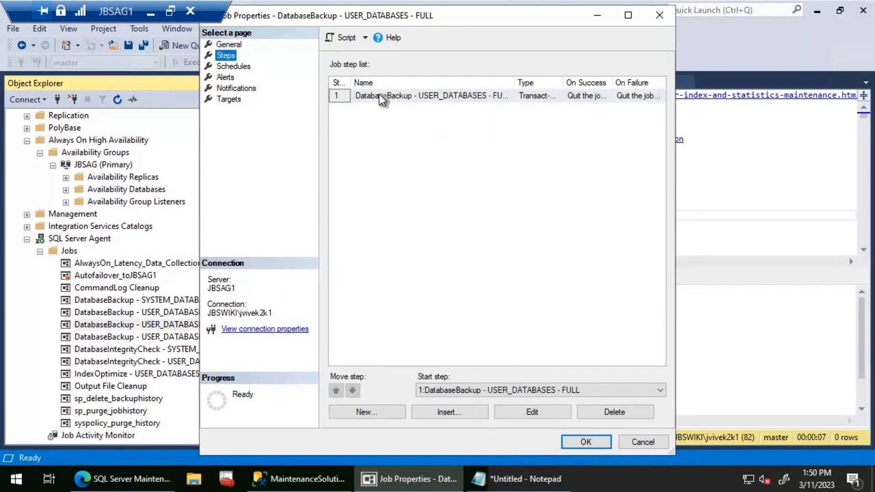
left_click(531, 411)
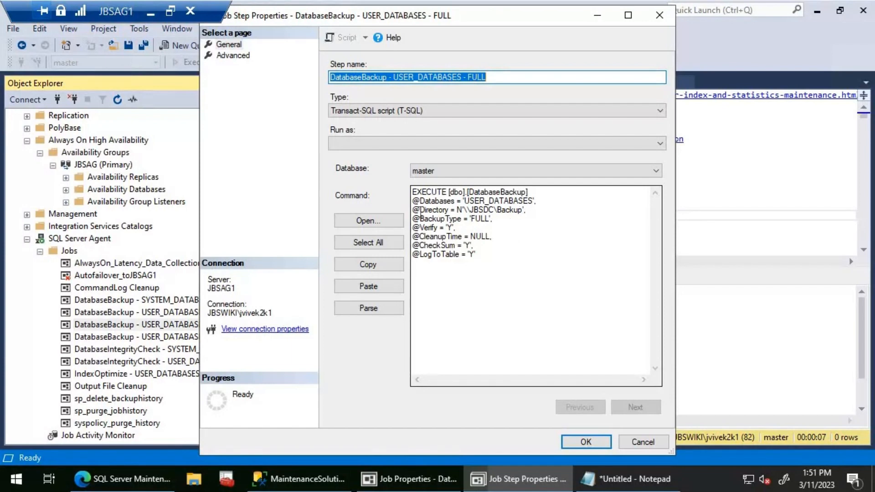
left_click_drag(420, 210, 515, 211)
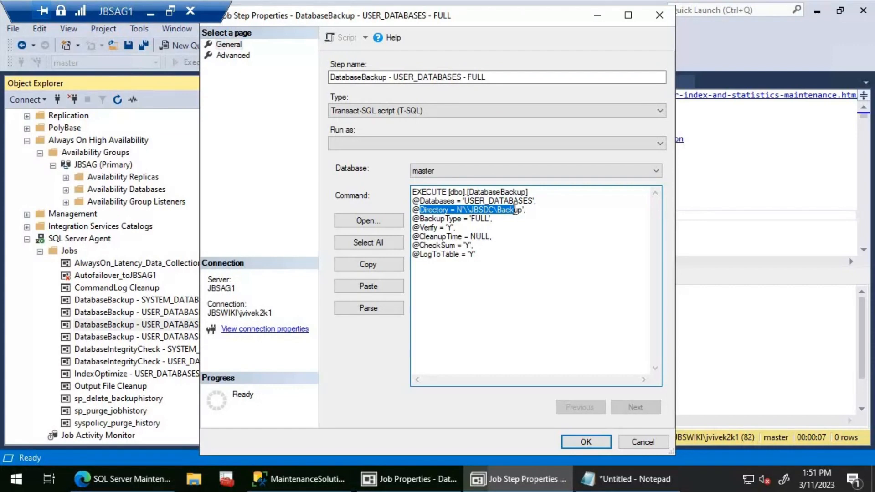
left_click(535, 212)
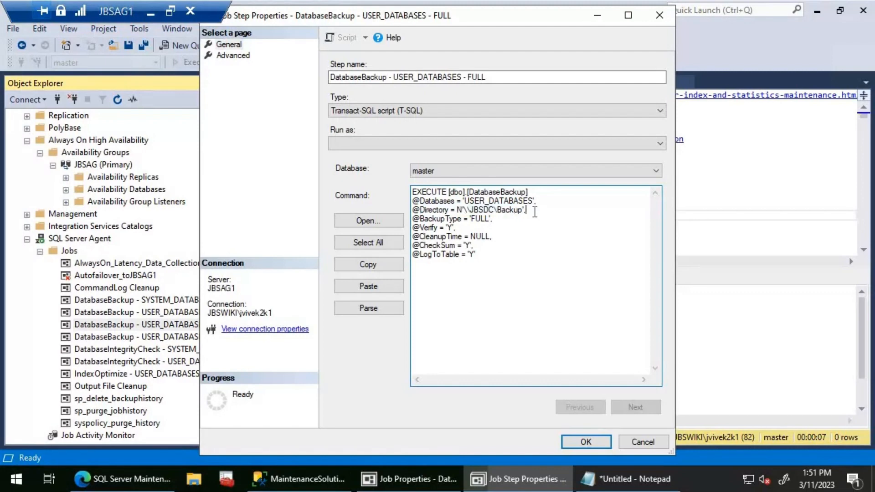
key("Return")
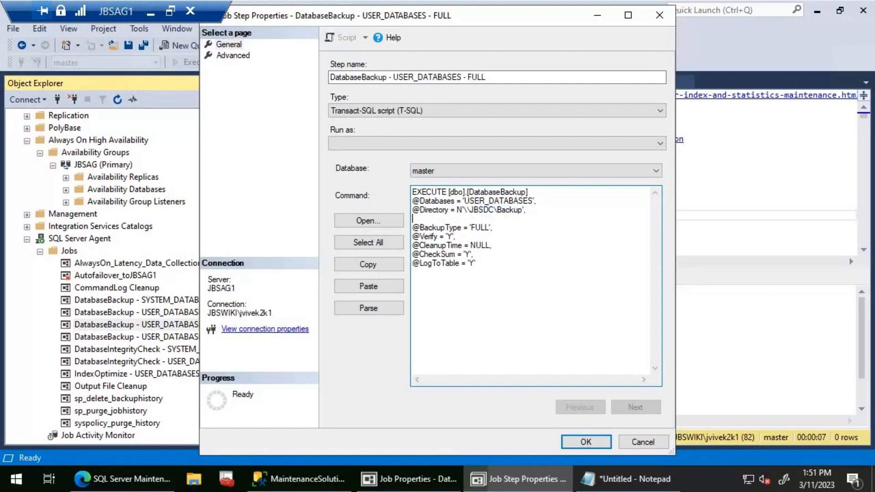
type("@Copyonly='Y',")
double_click(480, 246)
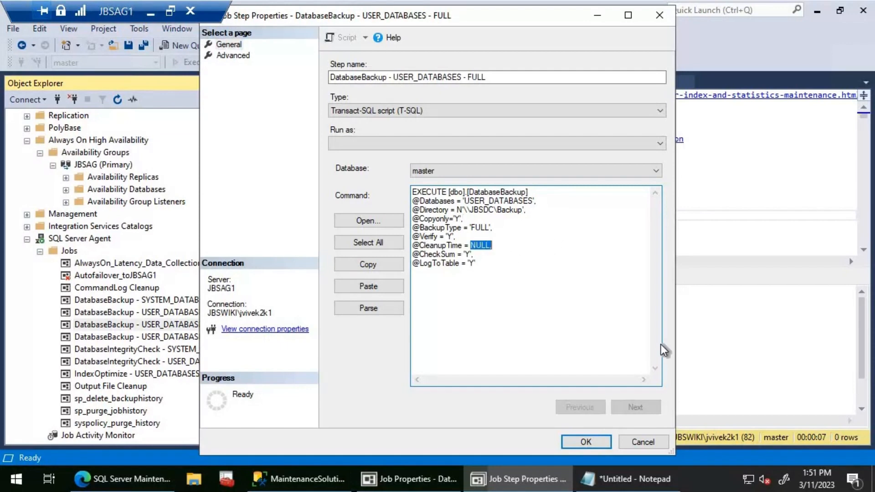
key("Left")
key("shift+End")
key("shift+Left")
type("90")
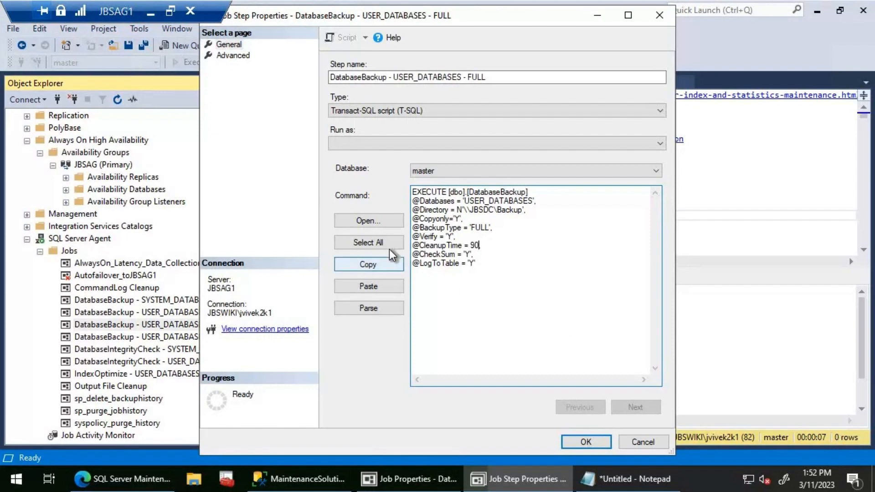
left_click(381, 264)
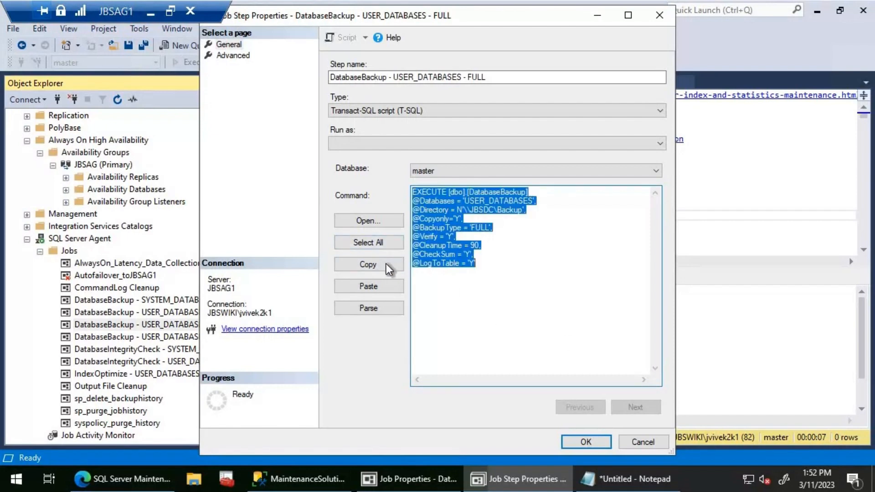
left_click(585, 442)
left_click(586, 440)
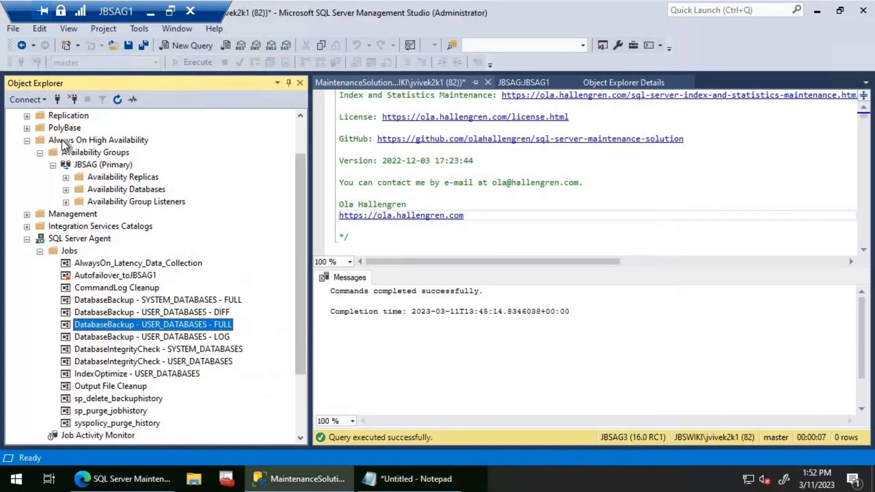
- Collapse JBSAG1 in Object Explorer and list the SQL Server Agent jobs on JBSAG2
scroll(62, 140, "up", 2)
left_click(14, 116)
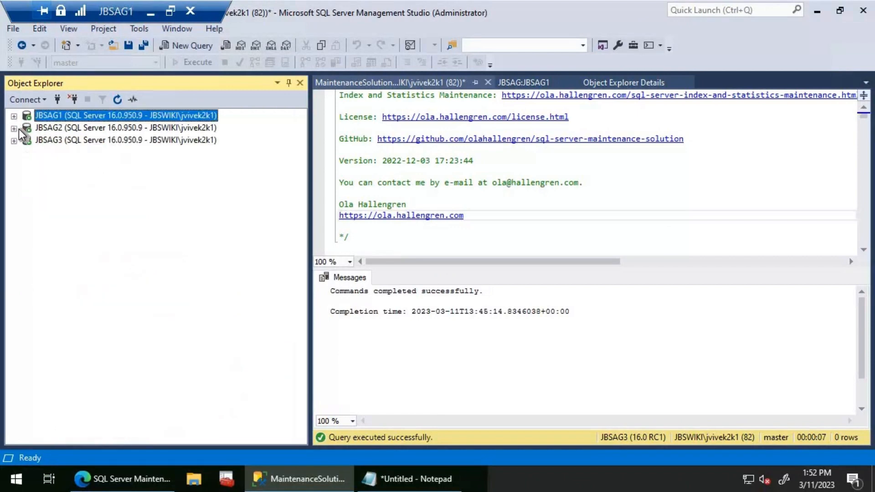
left_click(14, 128)
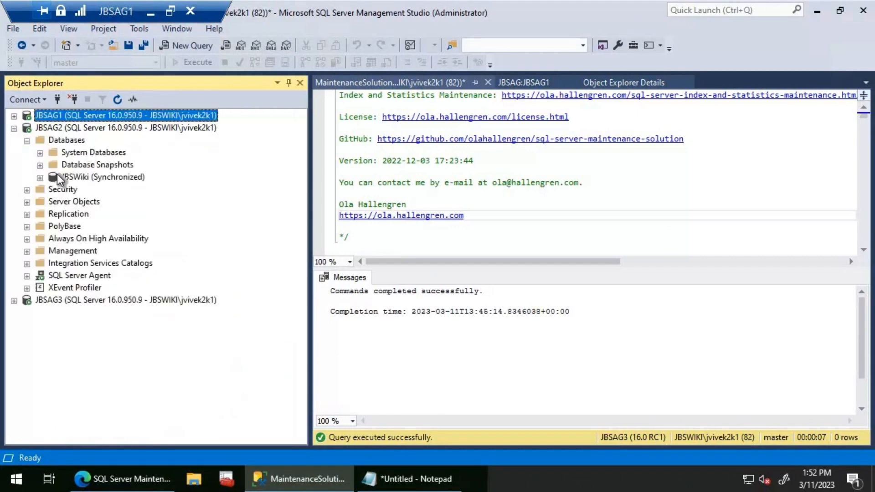
left_click(26, 276)
left_click(40, 288)
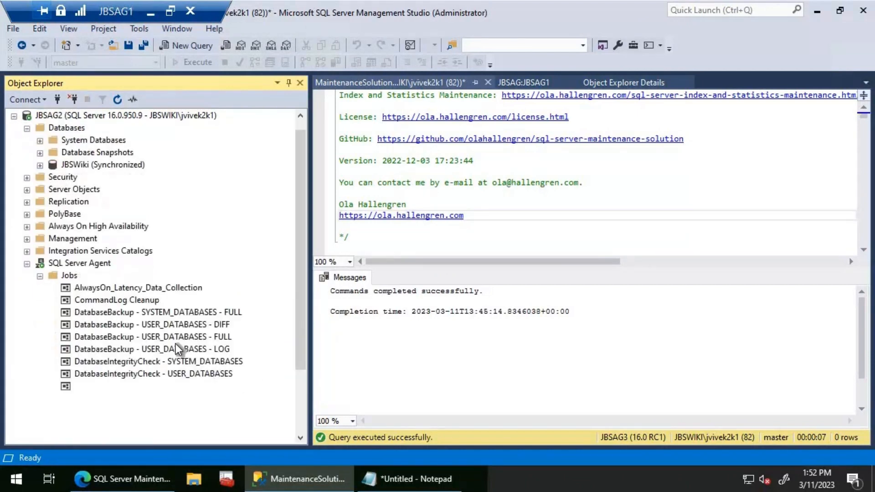
- Replace the step command of the DatabaseBackup - USER_DATABASES - FULL job on JBSAG2 with the copied command and save the job
right_click(187, 339)
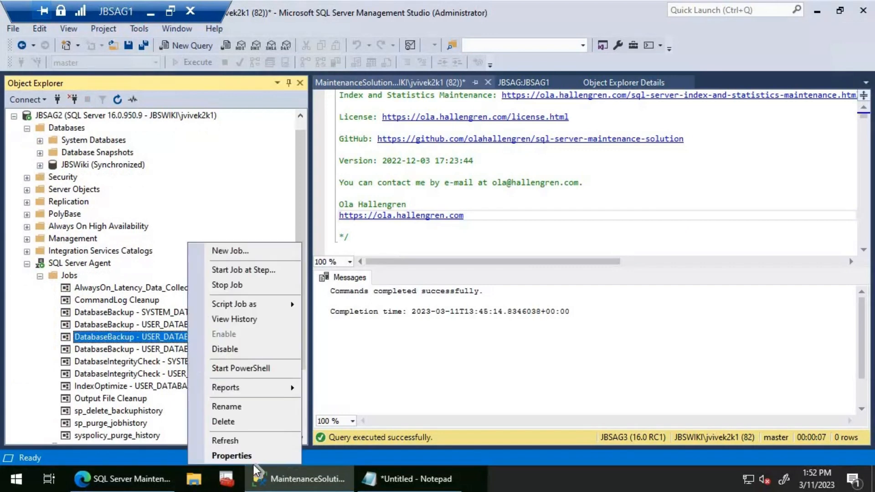
left_click(251, 455)
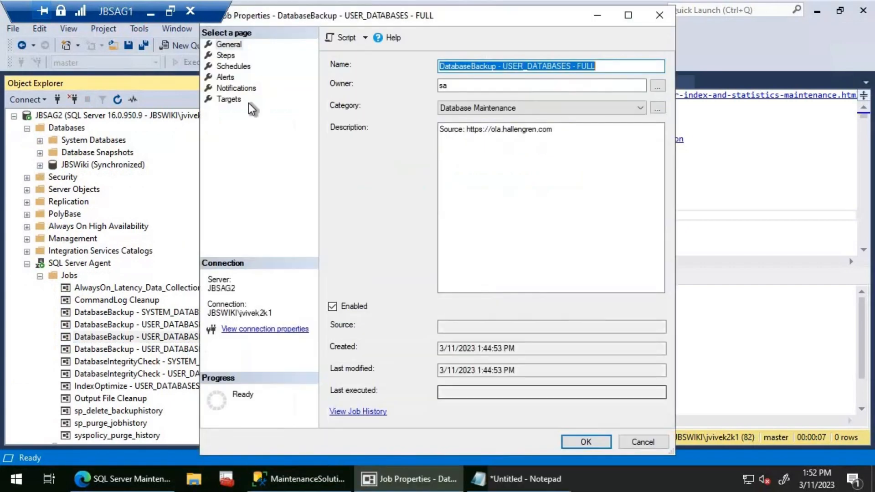
left_click(228, 63)
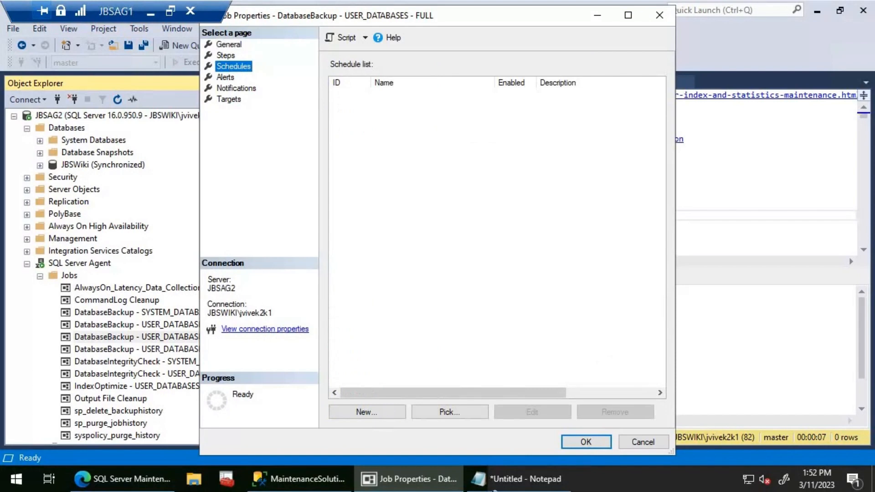
left_click(228, 56)
left_click(513, 413)
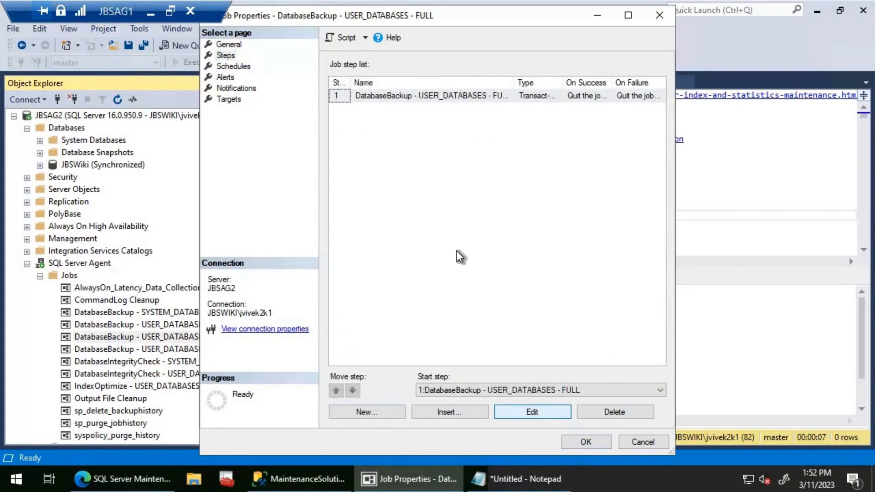
left_click(368, 242)
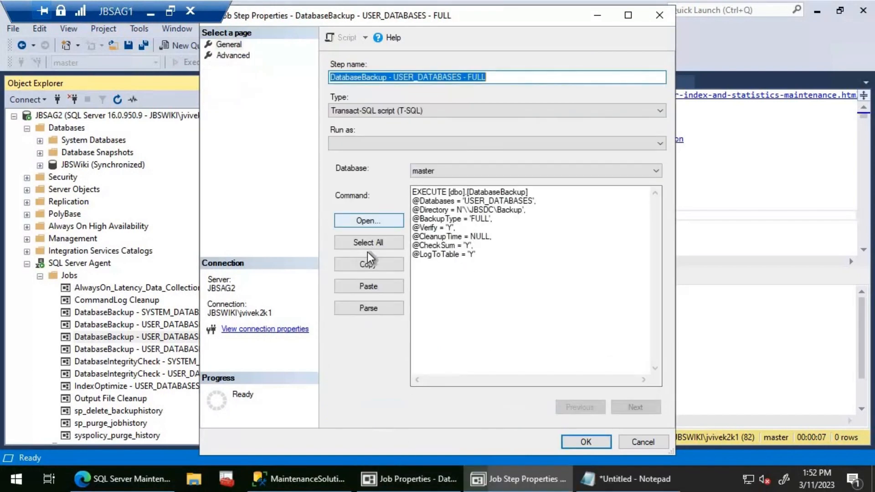
left_click(368, 264)
left_click(368, 287)
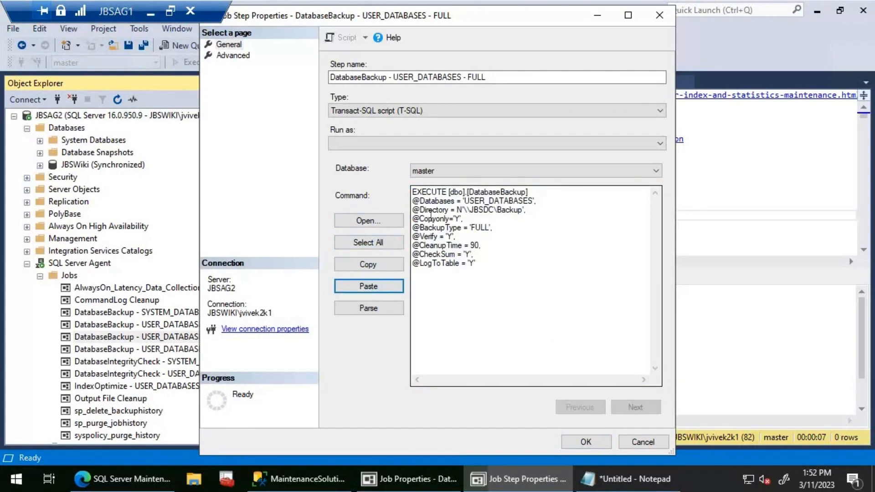
left_click(582, 439)
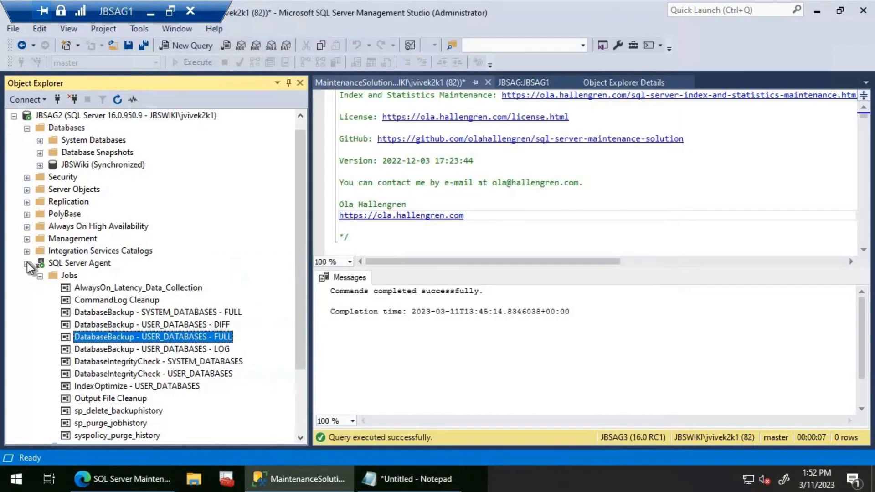
- Collapse JBSAG2 in Object Explorer and list the SQL Server Agent jobs on JBSAG3
left_click(17, 118)
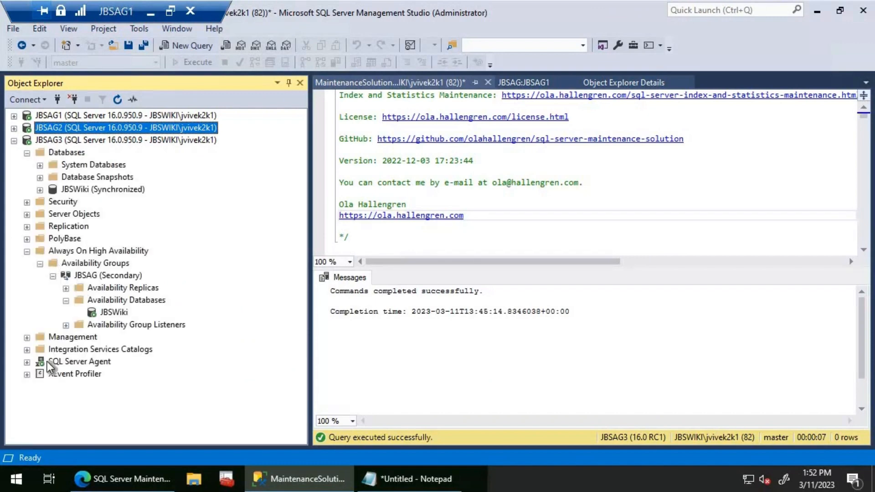
left_click(27, 362)
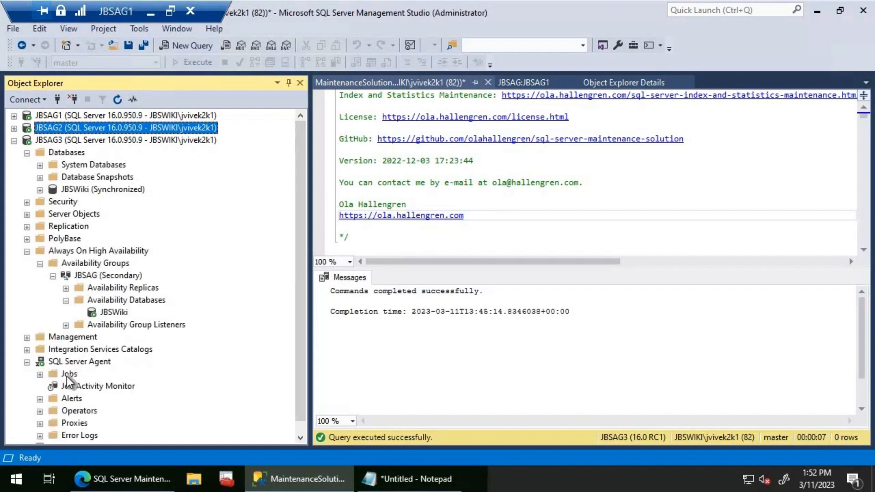
double_click(66, 375)
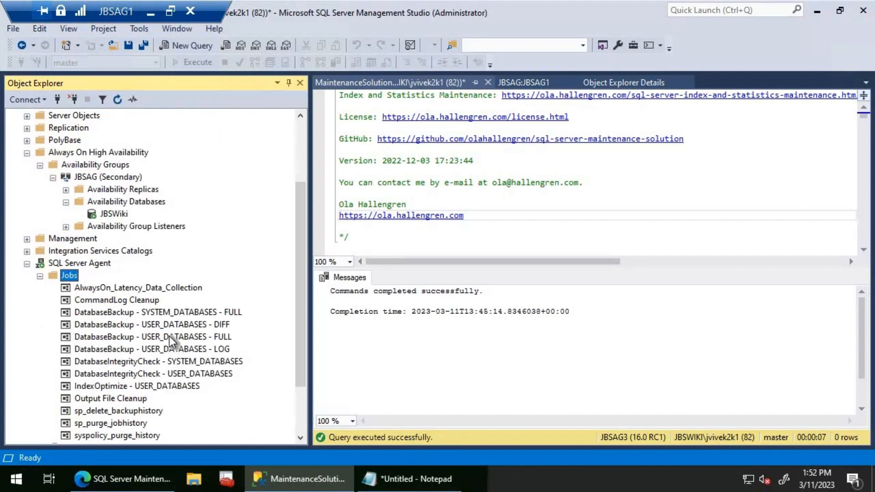
- Replace the step command of the DatabaseBackup - USER_DATABASES - FULL job on JBSAG3 with the copied command and save the job
left_click(168, 336)
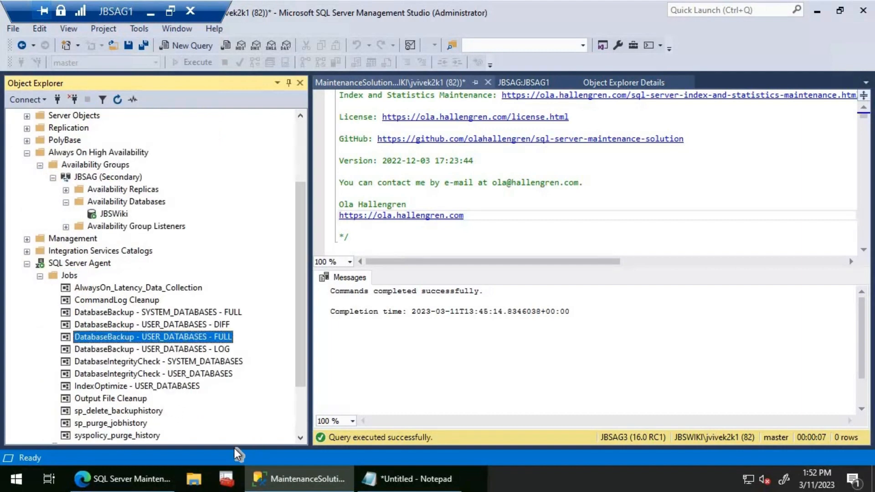
left_click(219, 457)
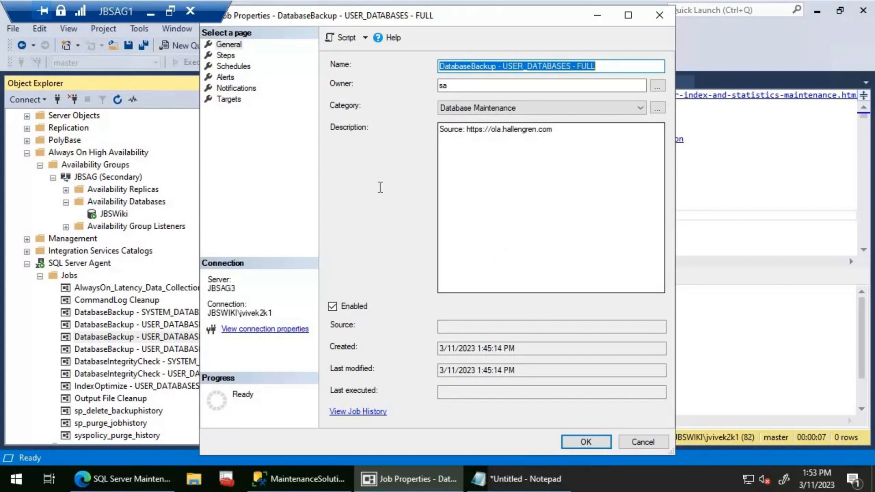
left_click(226, 56)
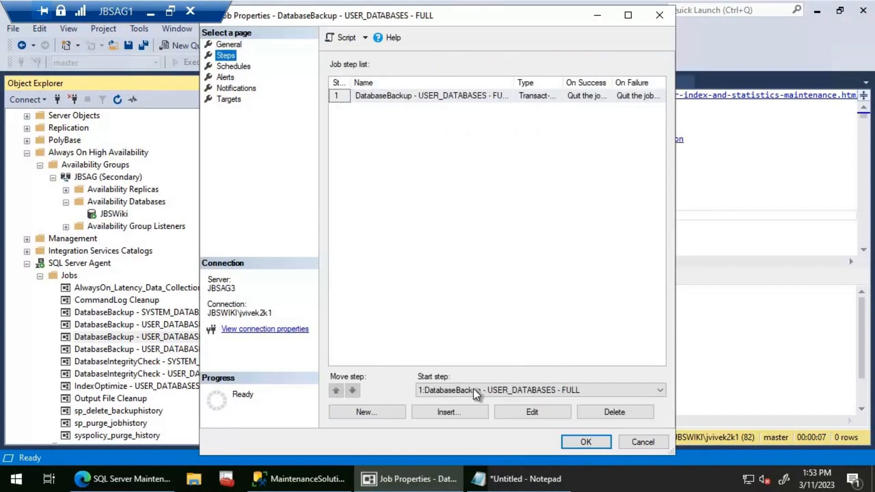
left_click(532, 412)
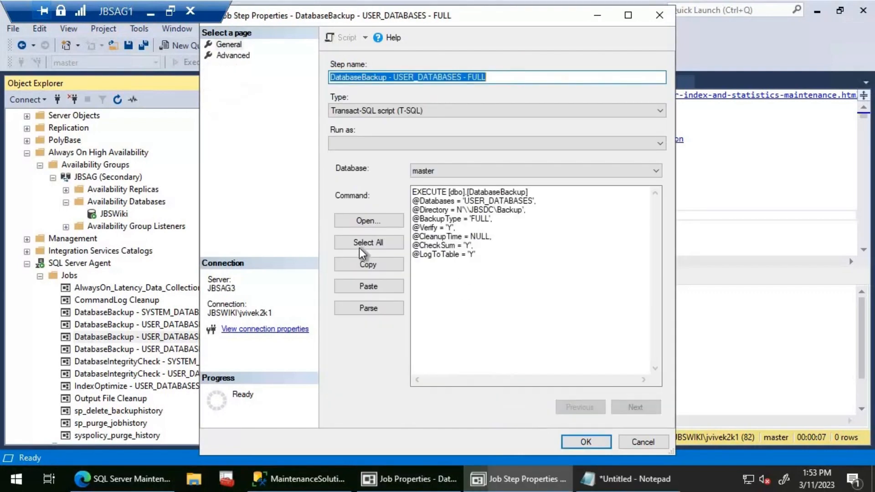
left_click(360, 248)
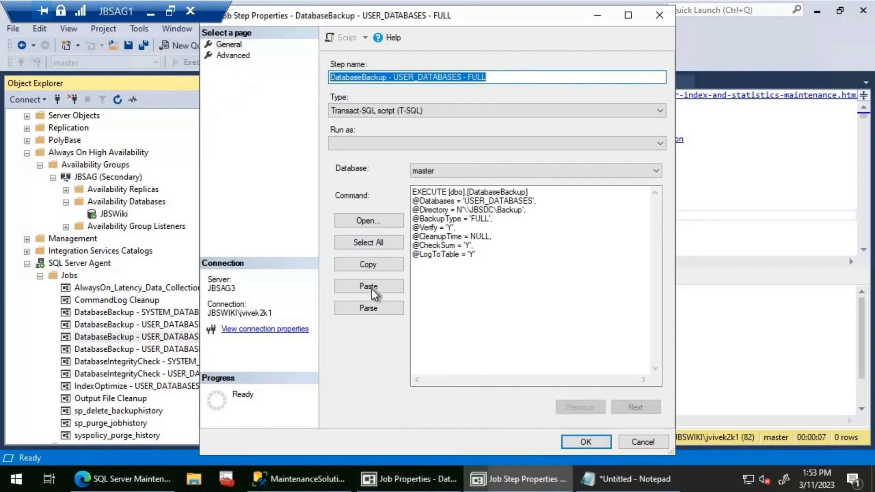
left_click(598, 441)
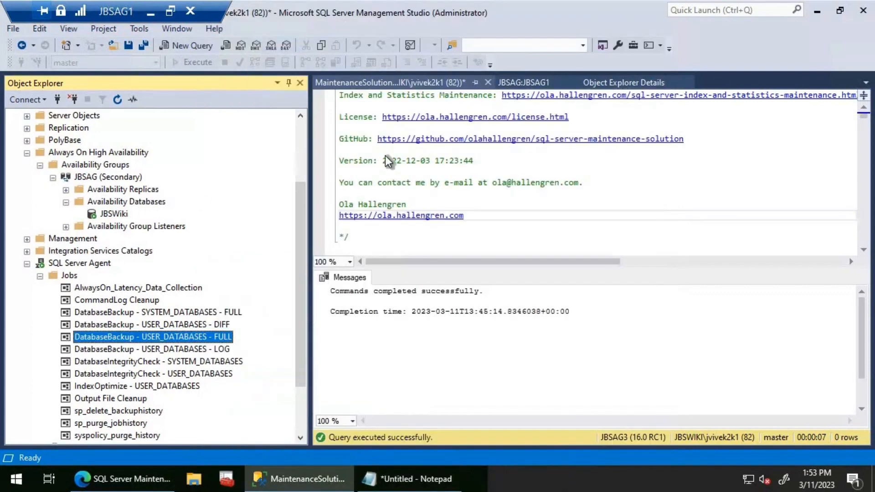
- Collapse JBSAG3 in Object Explorer and list the SQL Server Agent jobs on JBSAG1
left_click(302, 138)
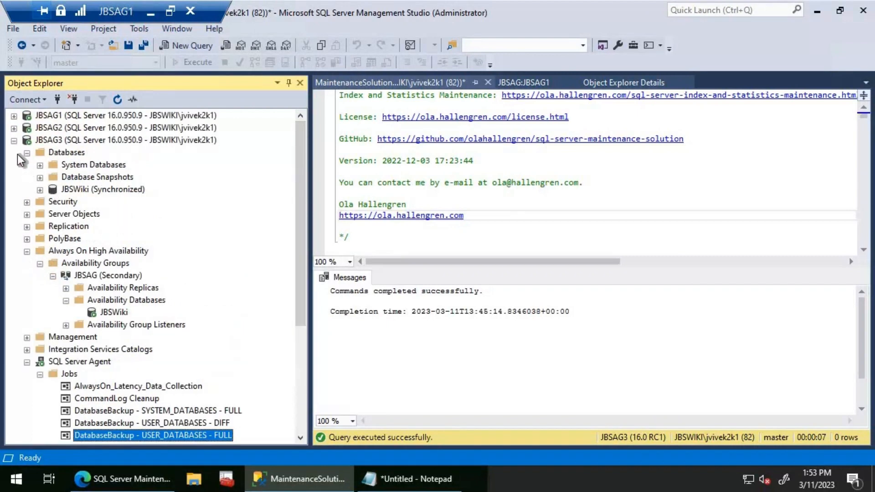
left_click(15, 140)
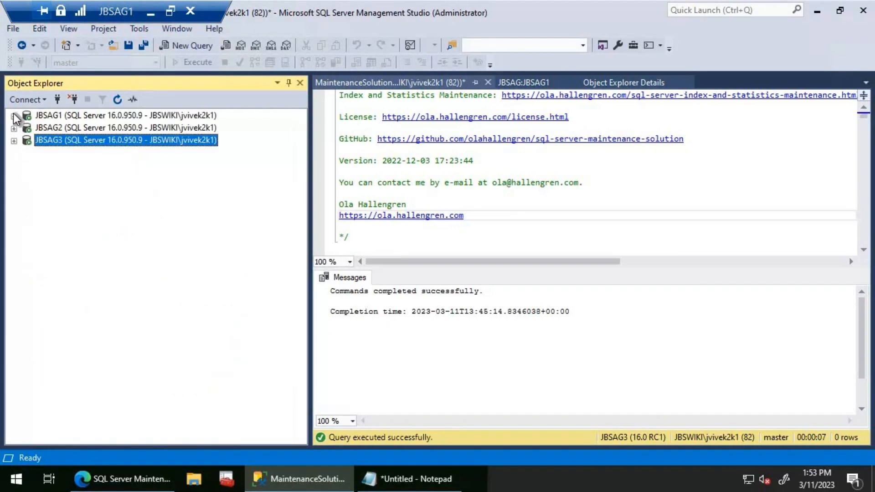
left_click(14, 116)
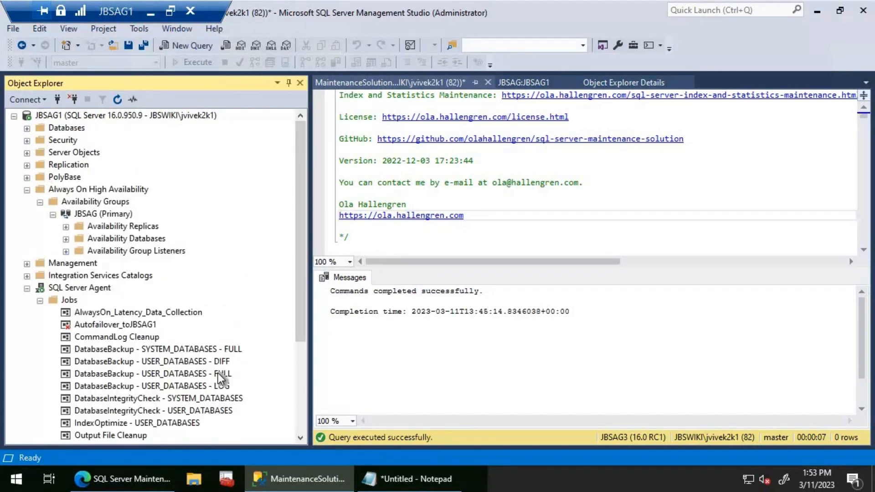
double_click(195, 387)
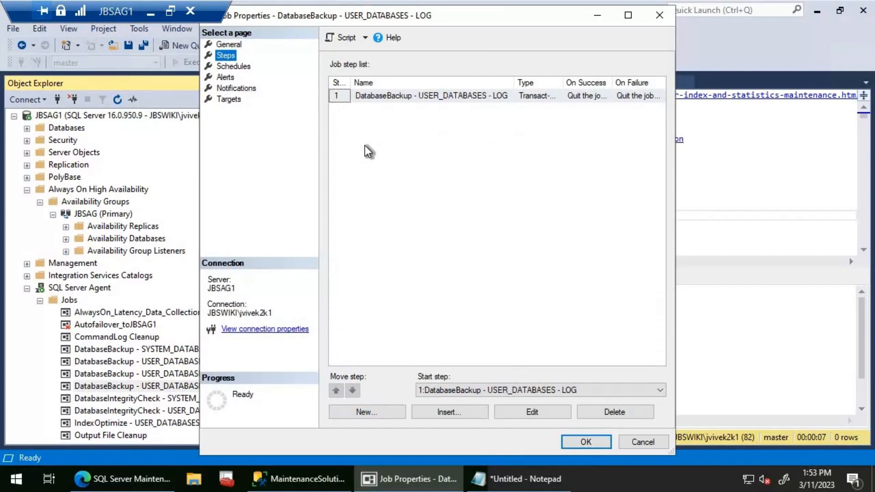
left_click(529, 411)
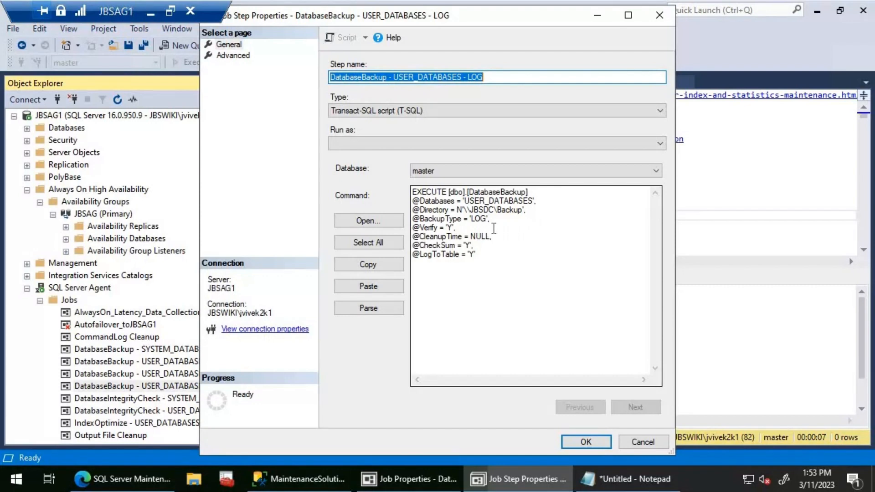
double_click(482, 235)
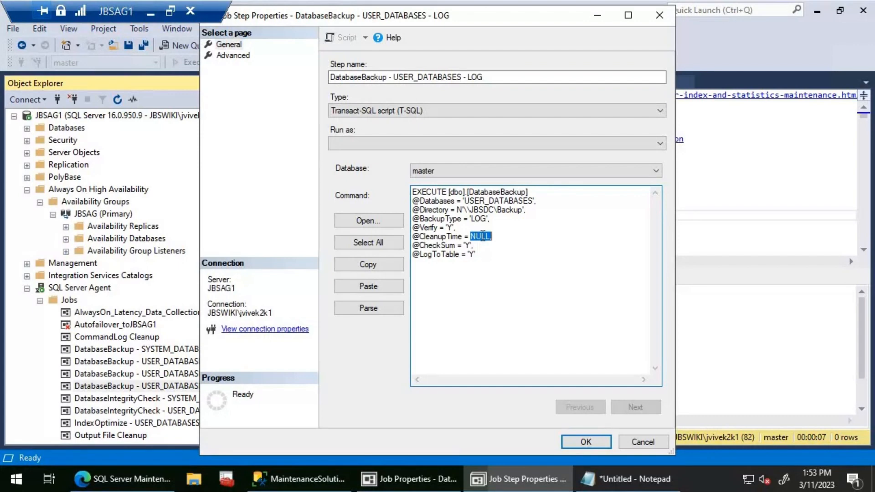
type("90,")
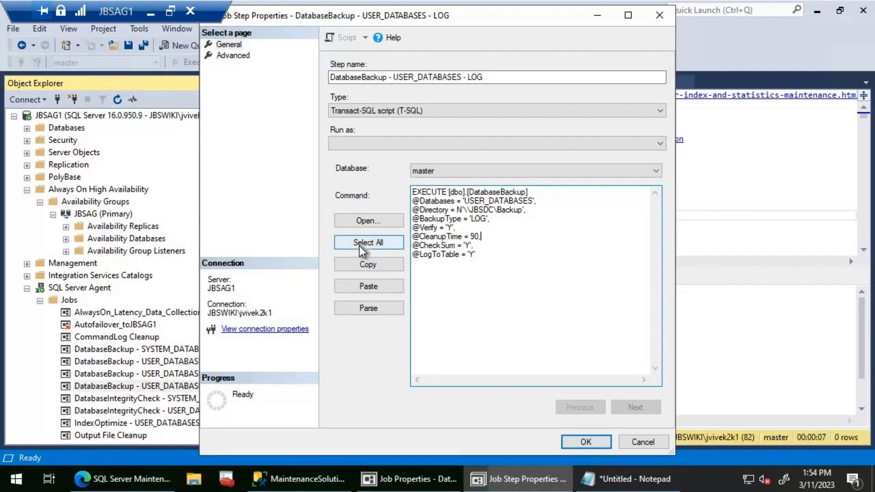
- Copy the whole log backup command and save the DatabaseBackup - USER_DATABASES - LOG job on JBSAG1
left_click(381, 244)
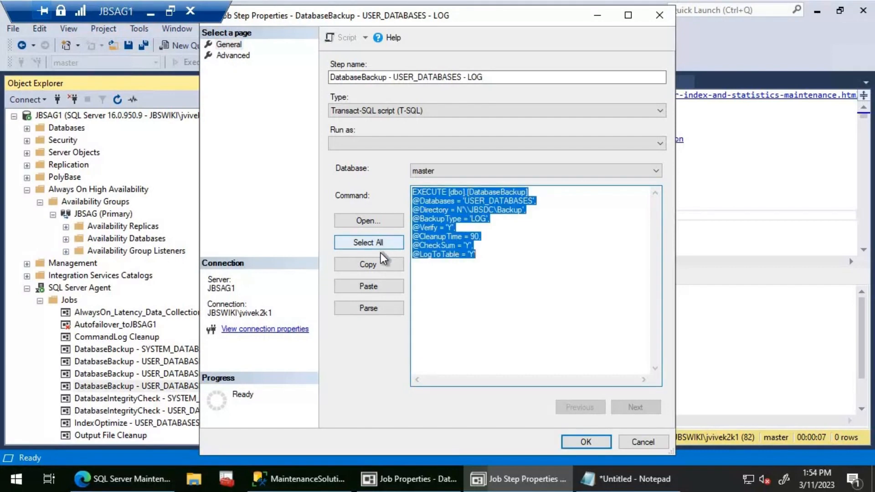
left_click(379, 267)
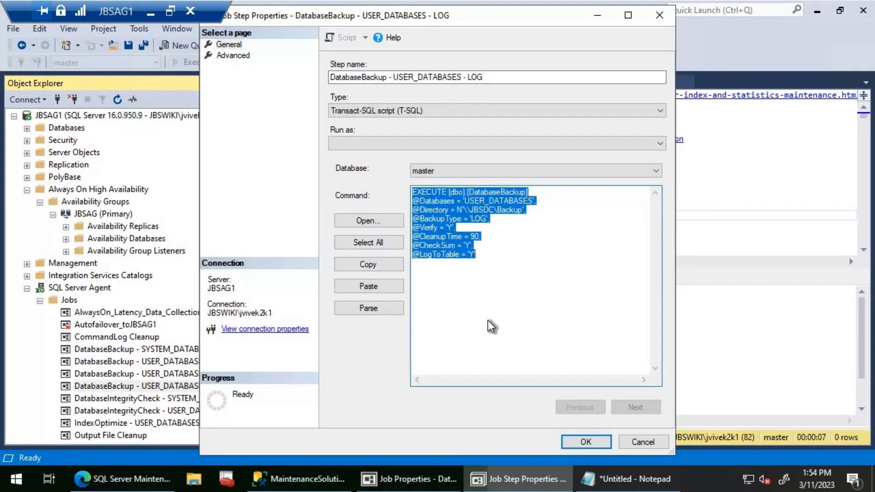
left_click(585, 442)
left_click(577, 441)
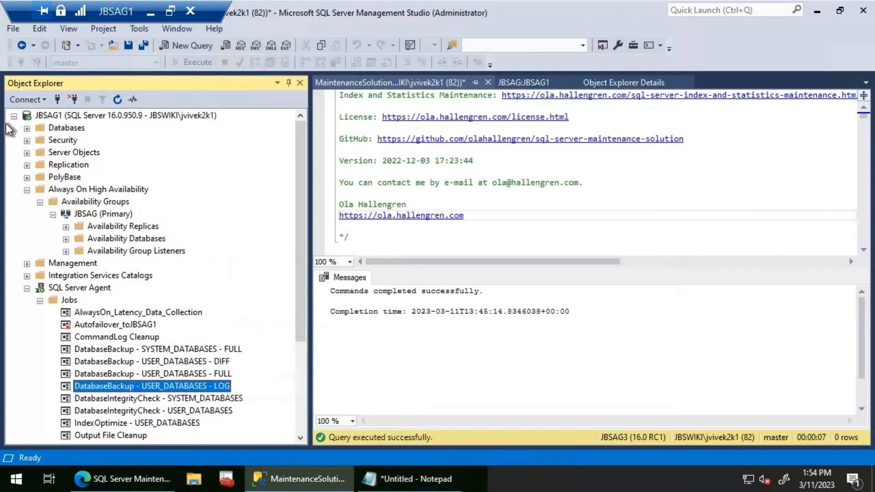
- Replace the step command of the DatabaseBackup - USER_DATABASES - LOG job on JBSAG2 with the copied command and save the job
left_click(13, 115)
left_click(15, 129)
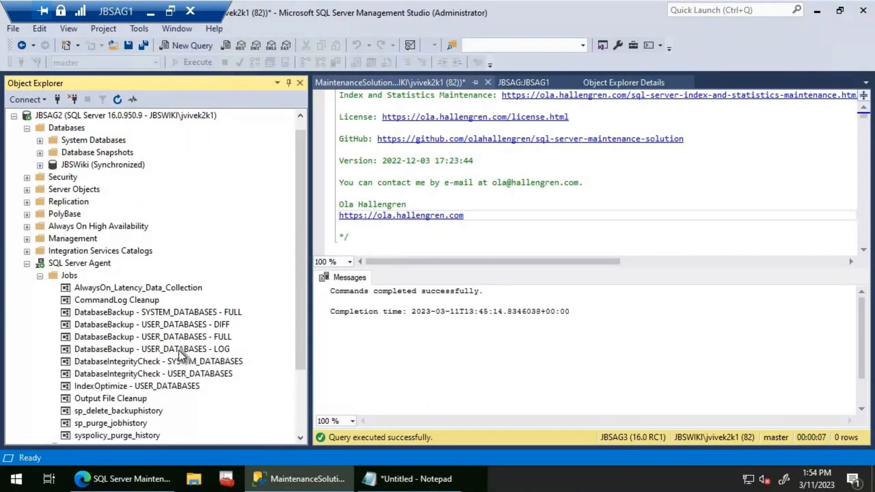
double_click(179, 349)
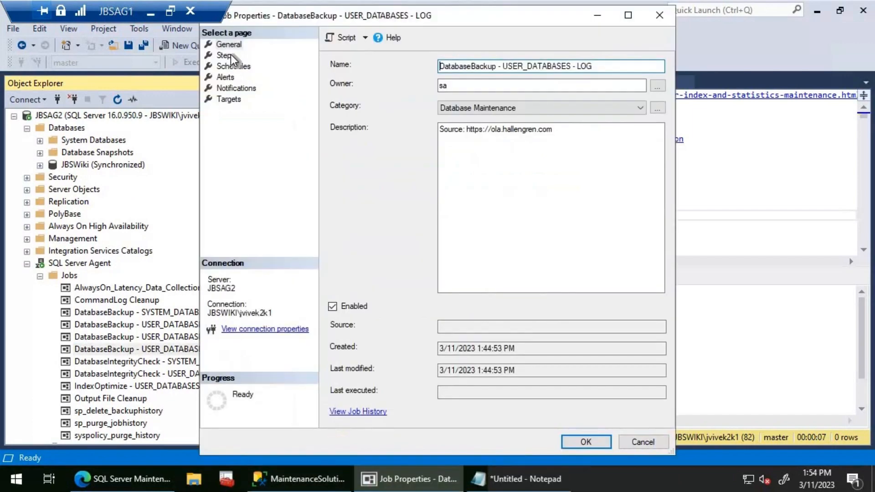
left_click(226, 56)
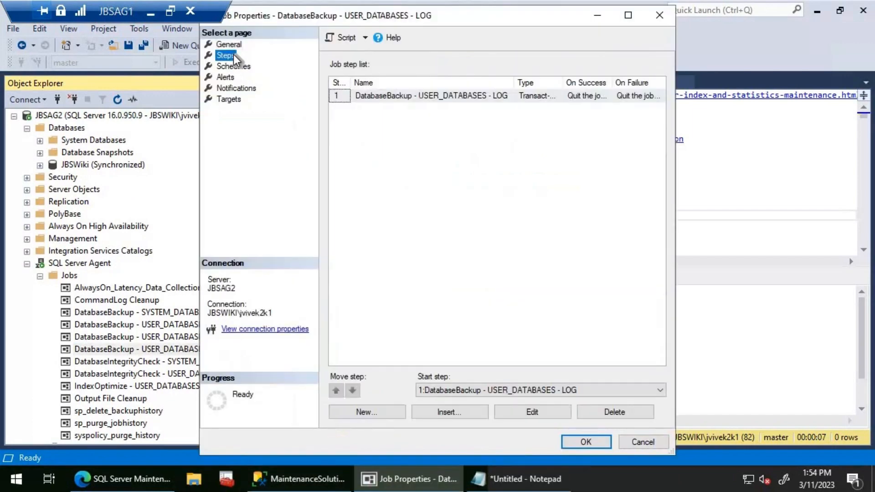
left_click(524, 418)
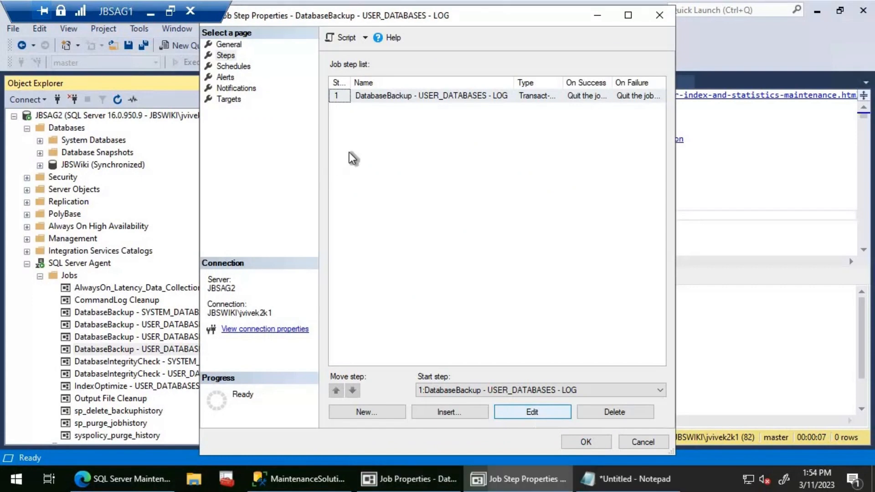
left_click(368, 243)
left_click(368, 265)
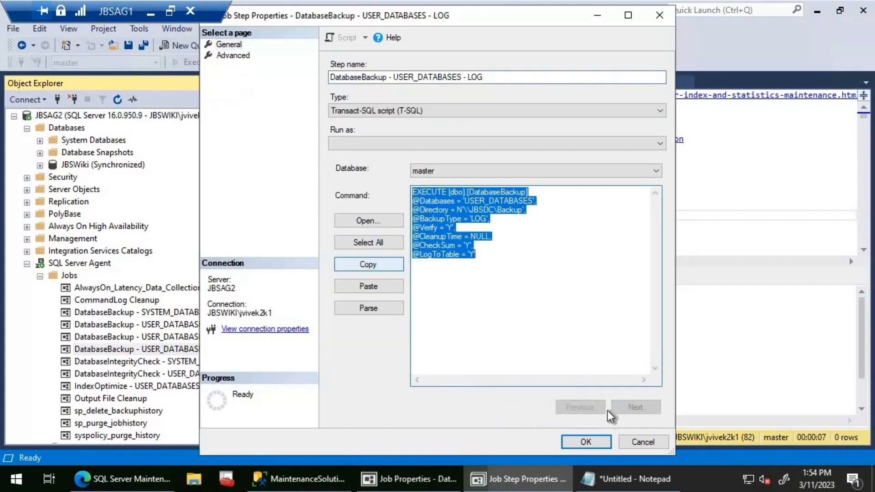
left_click(586, 439)
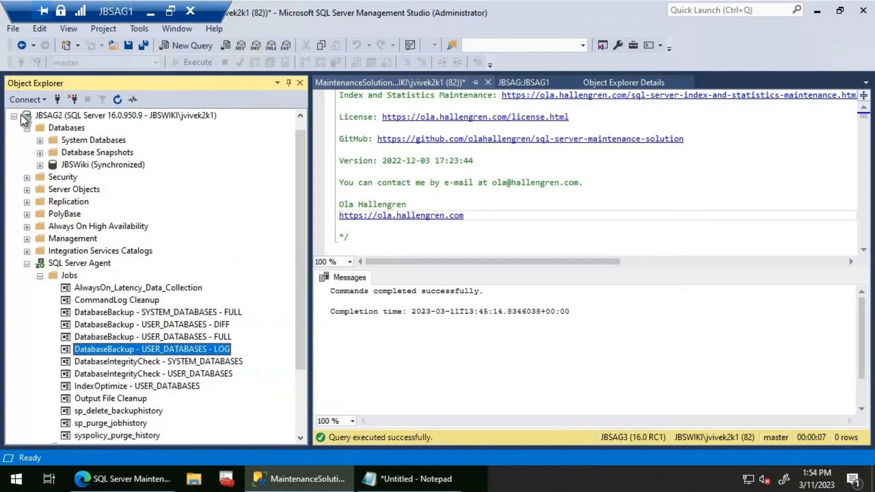
- Replace the step command of the DatabaseBackup - USER_DATABASES - LOG job on JBSAG3 with the copied command and save the job
left_click(14, 116)
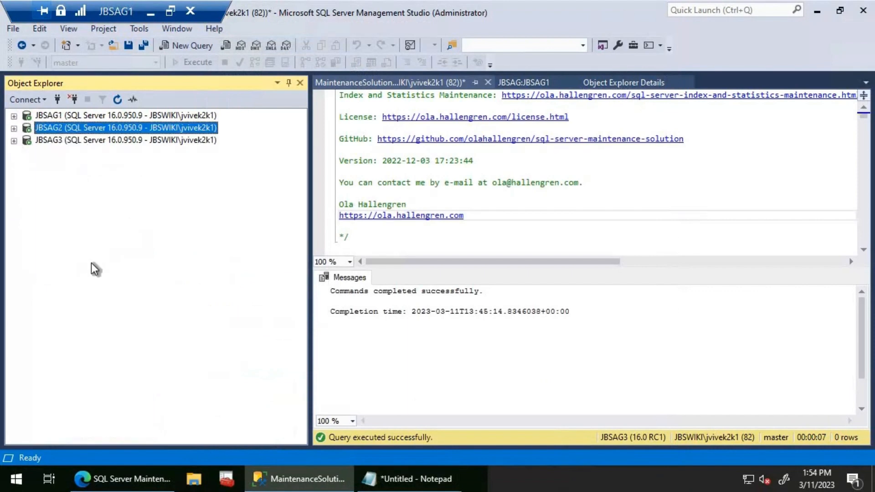
left_click(14, 141)
left_click(156, 420)
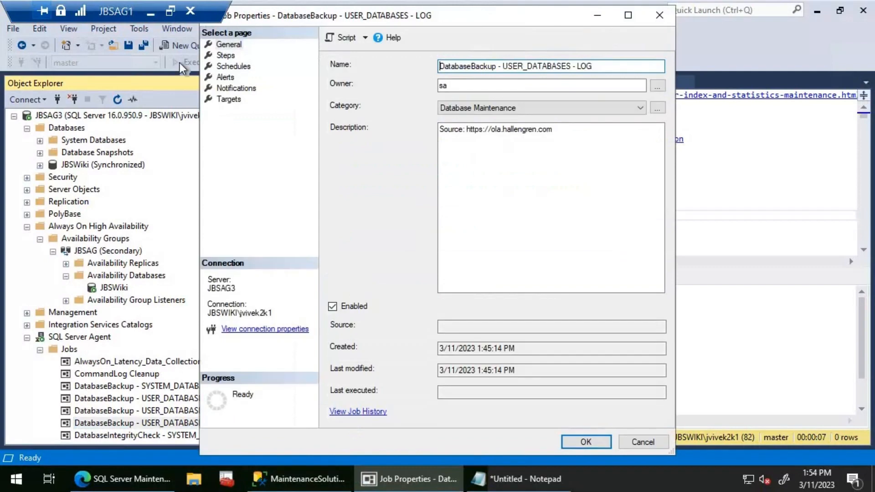
left_click(222, 55)
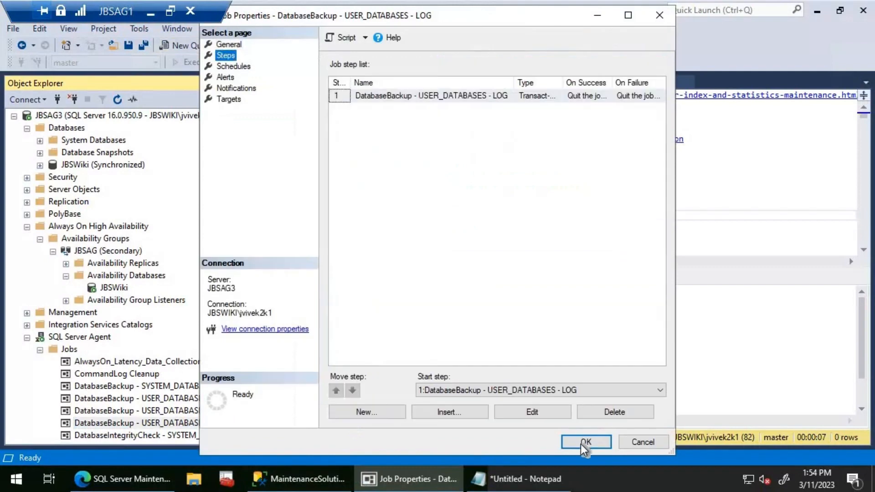
left_click(541, 415)
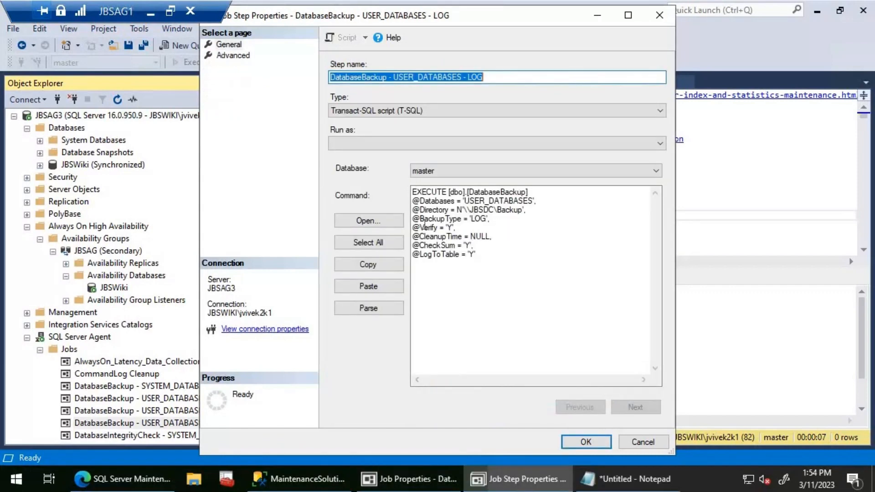
left_click(371, 244)
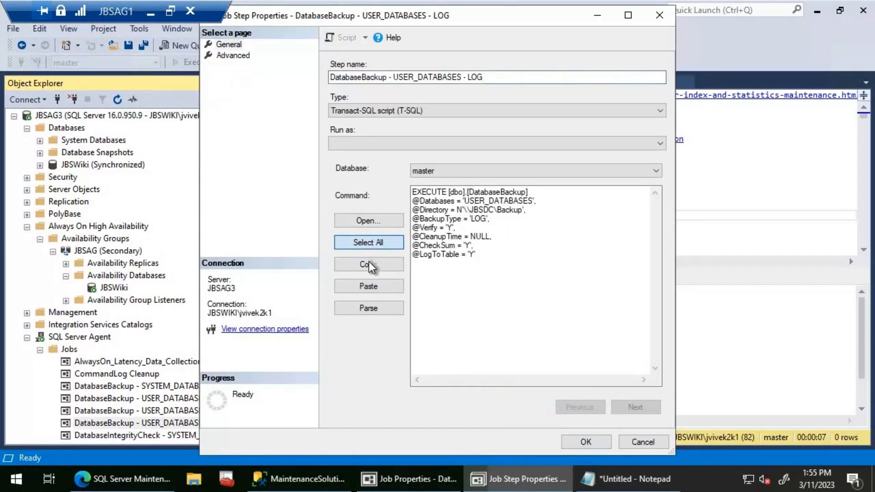
left_click(368, 263)
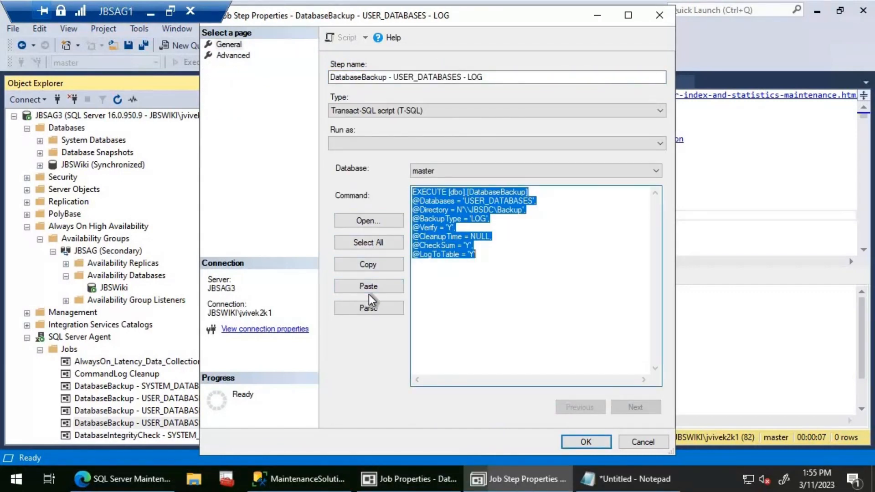
left_click(372, 285)
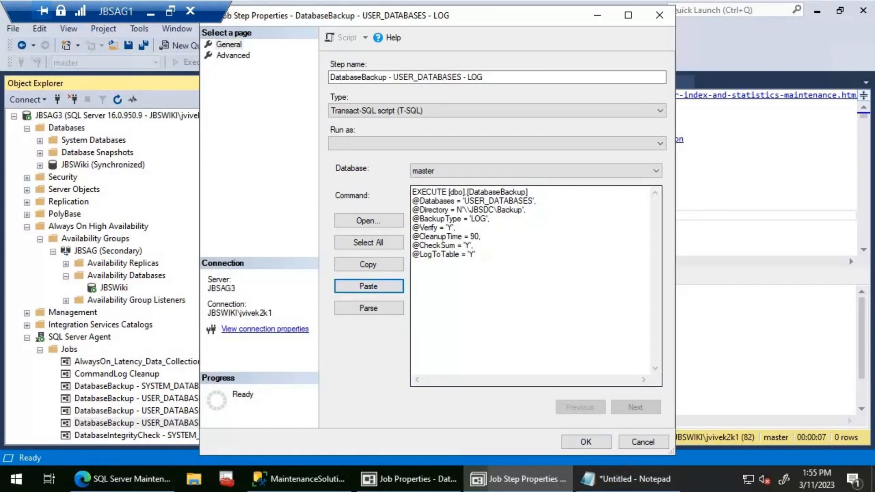
left_click(586, 441)
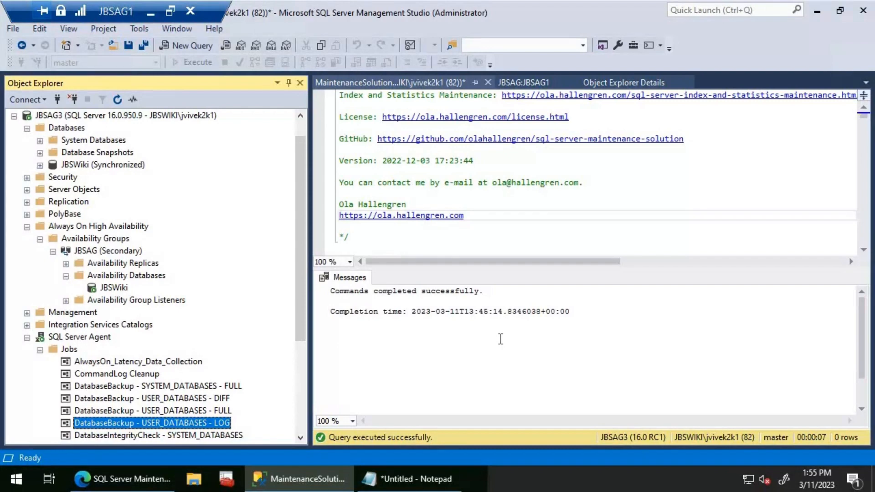
- Collapse JBSAG3 in Object Explorer and return to the SQL Server Agent jobs on JBSAG1
left_click(27, 337)
left_click(14, 141)
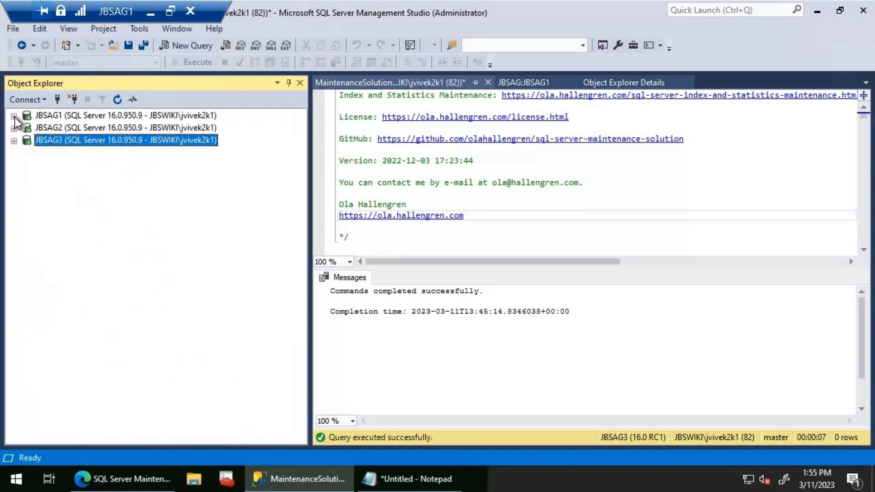
left_click(14, 116)
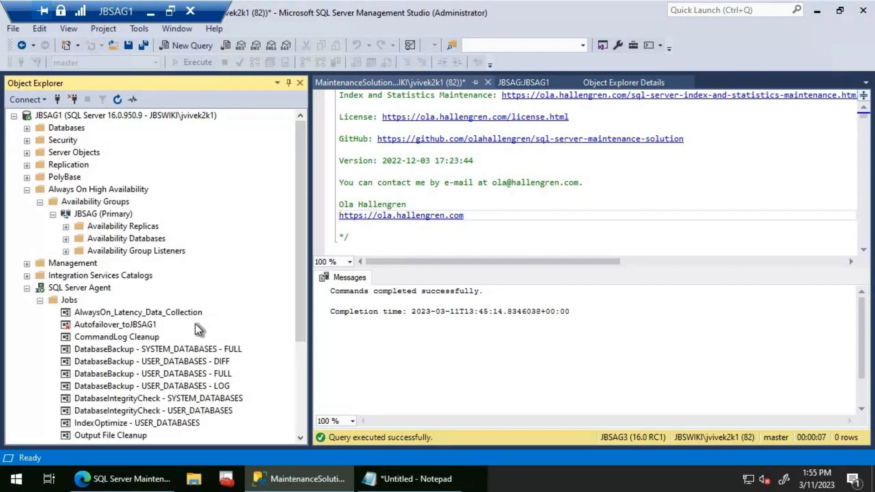
double_click(121, 411)
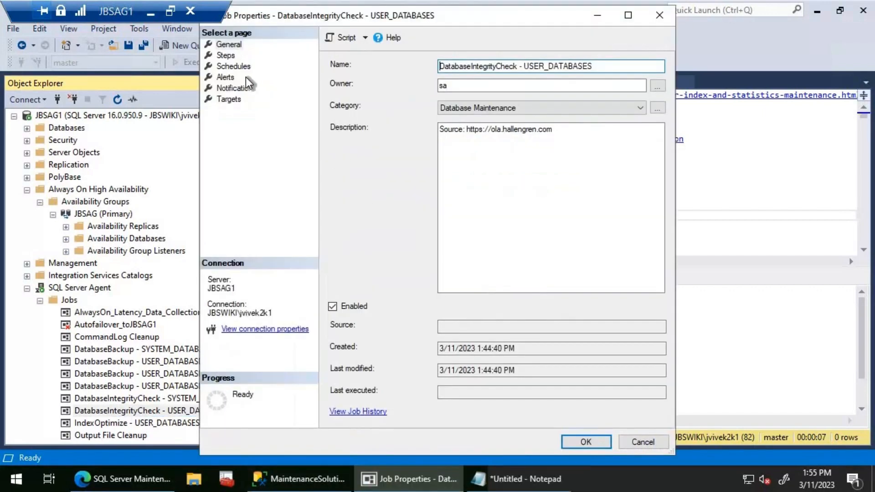
left_click(228, 55)
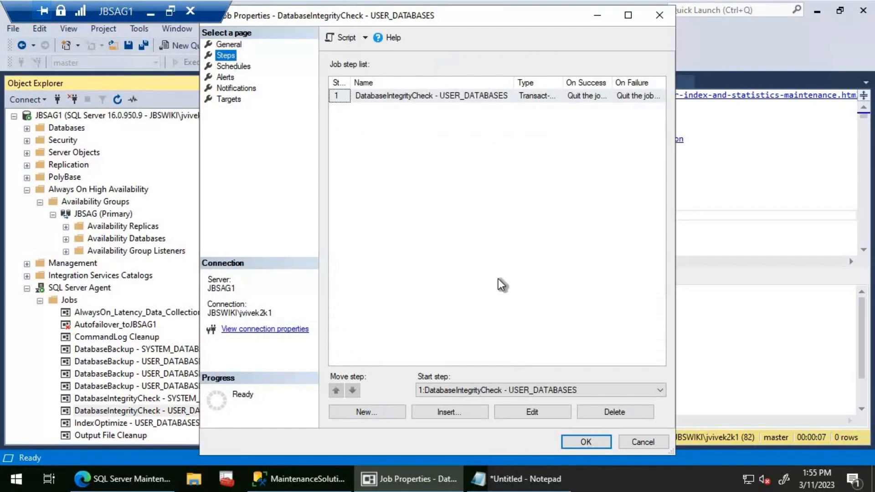
left_click(513, 409)
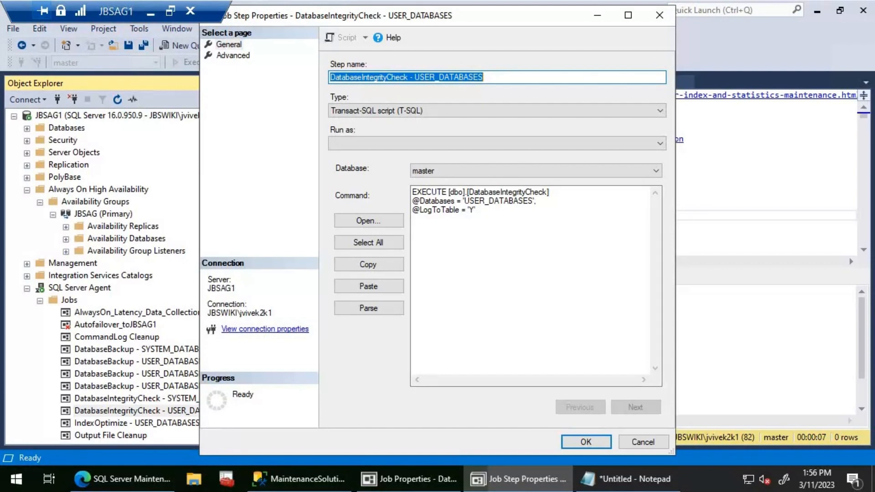
left_click(548, 202)
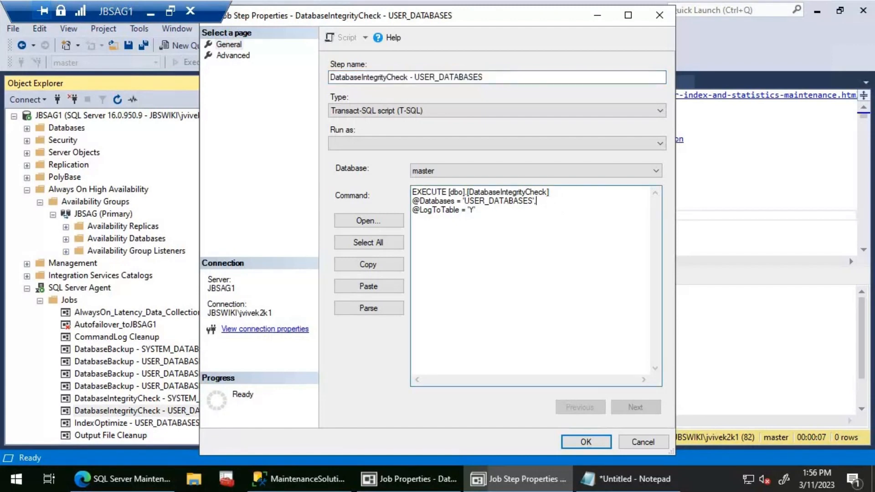
key("Return")
key("ctrl+v")
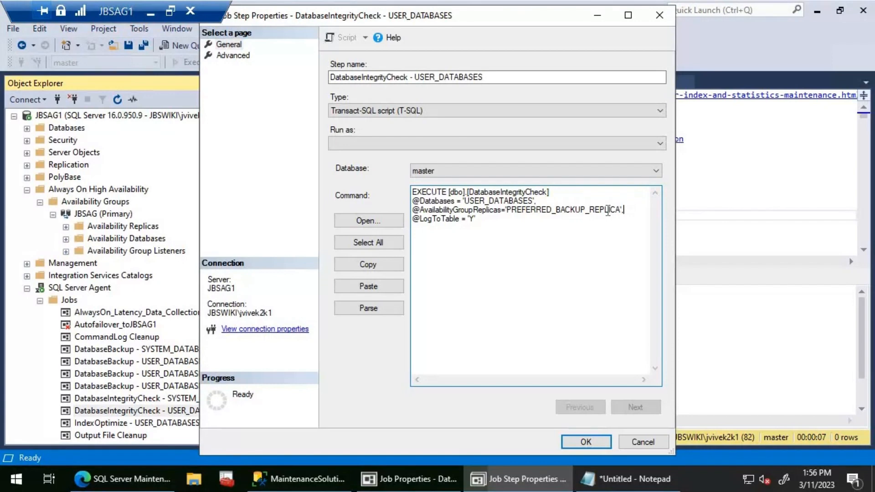
- Parse the edited DatabaseIntegrityCheck command to check its syntax
left_click(387, 244)
left_click(373, 307)
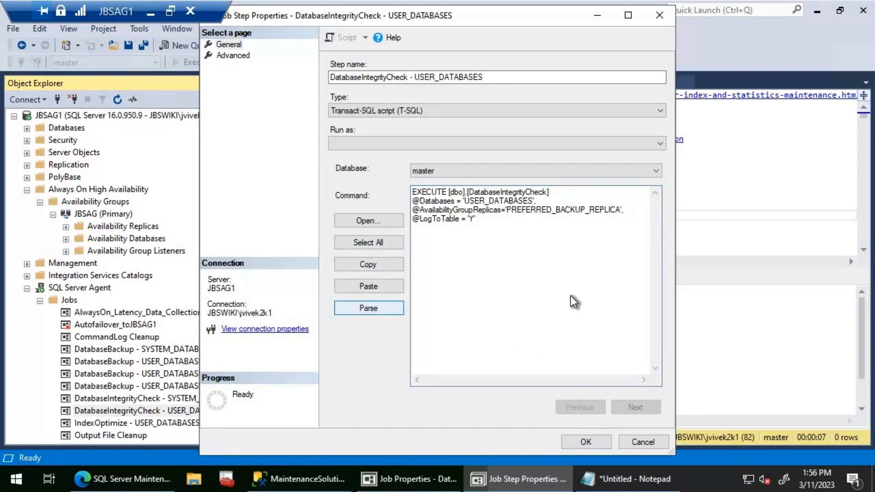
key("Return")
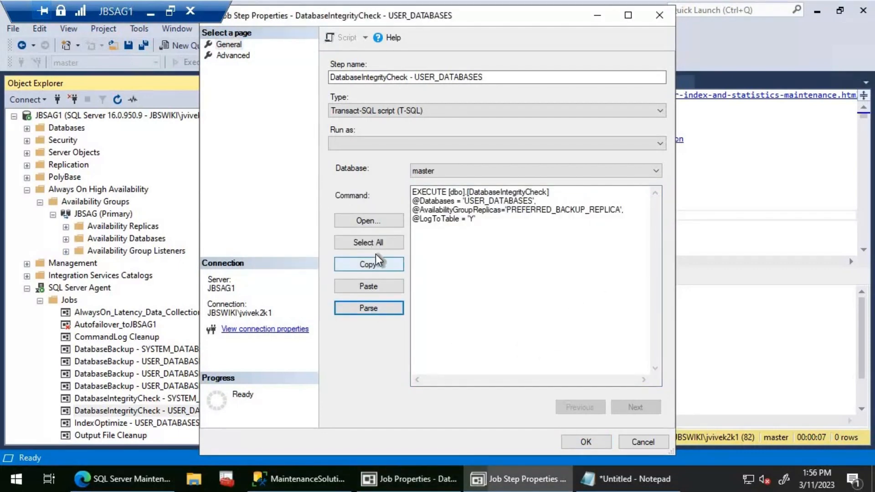
- Copy the whole DatabaseIntegrityCheck command and confirm the job step changes on JBSAG1
left_click(369, 242)
left_click(368, 265)
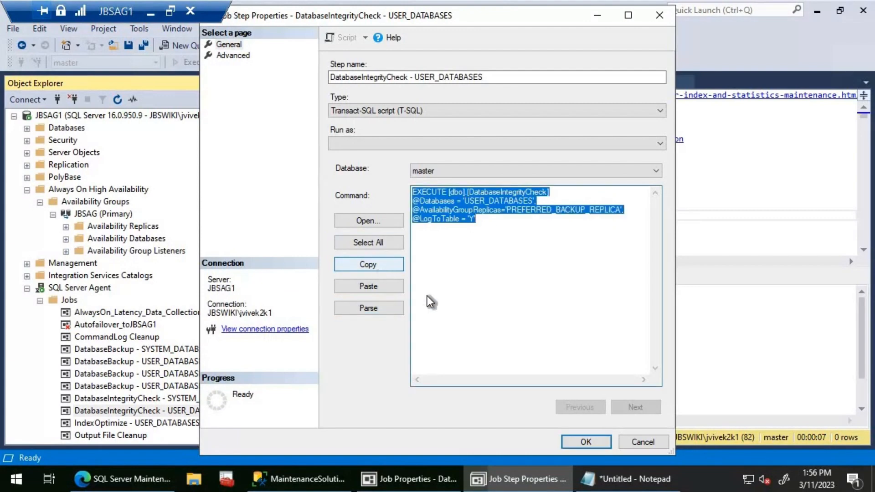
left_click(588, 441)
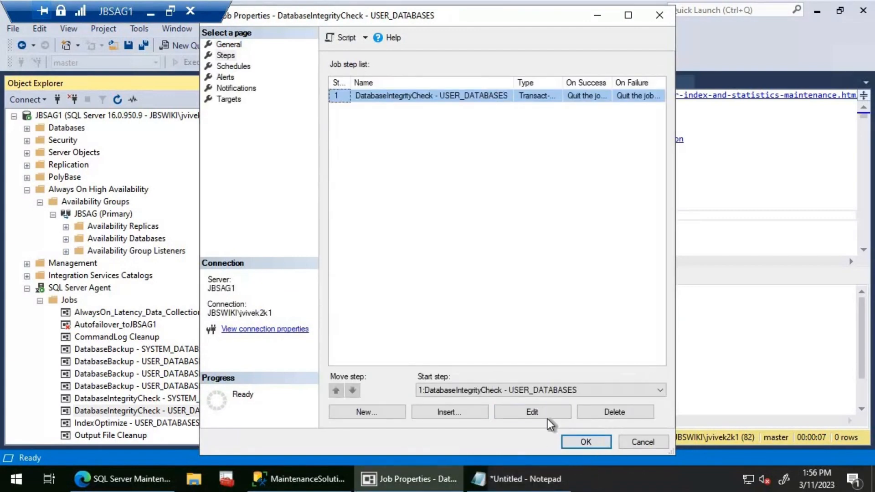
- Save the DatabaseIntegrityCheck - USER_DATABASES job on JBSAG1, then collapse that server and expand JBSAG2 in Object Explorer
left_click(585, 442)
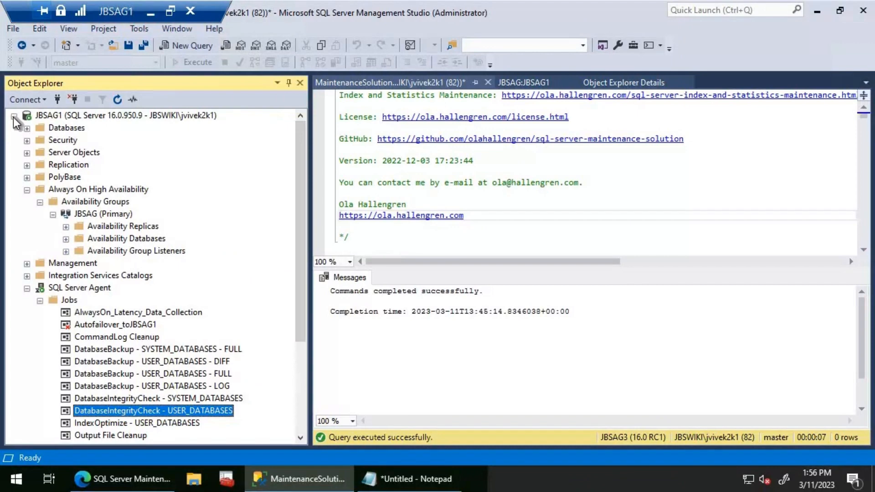
left_click(14, 116)
left_click(14, 128)
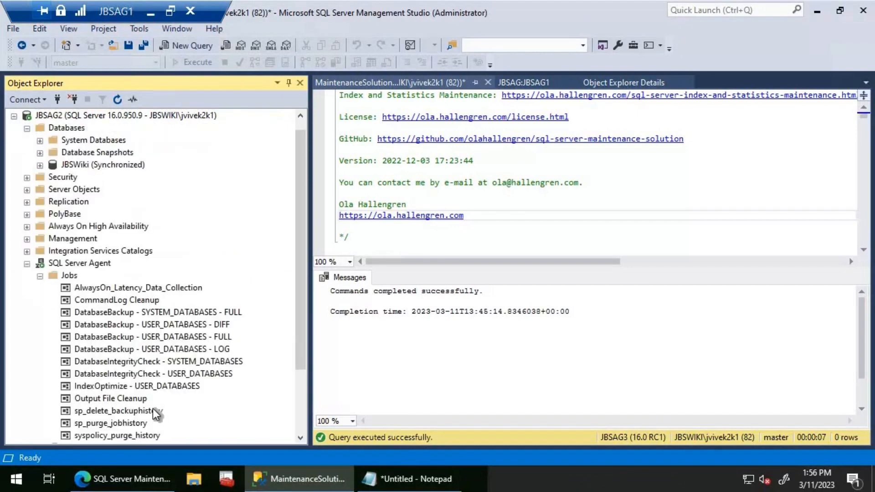
- Replace the step command of the DatabaseIntegrityCheck - USER_DATABASES job on JBSAG2 with the copied command and save the job
double_click(168, 374)
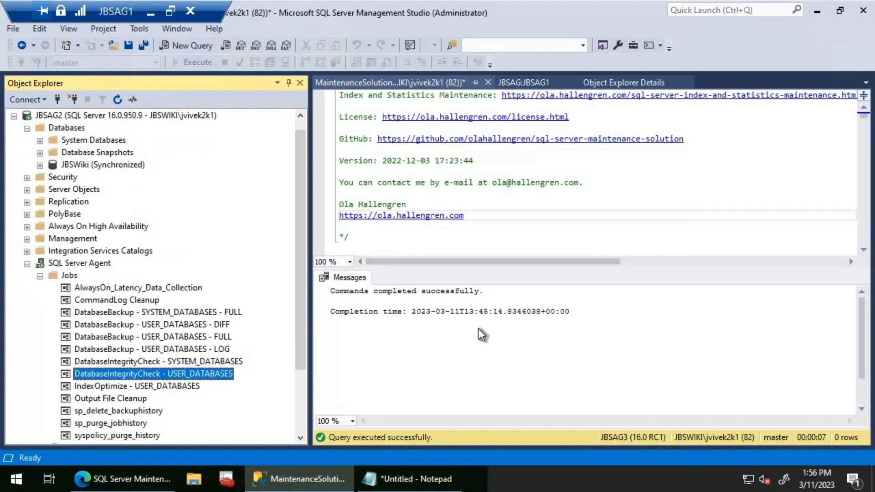
left_click(217, 57)
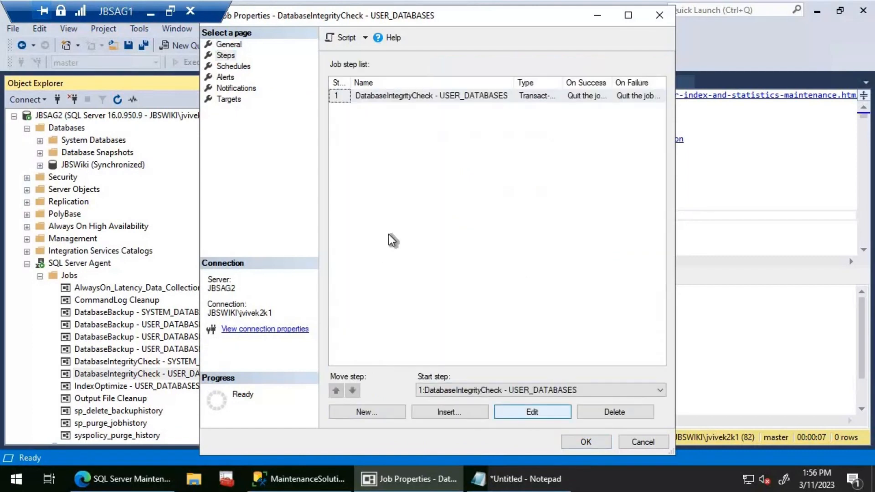
key("Return")
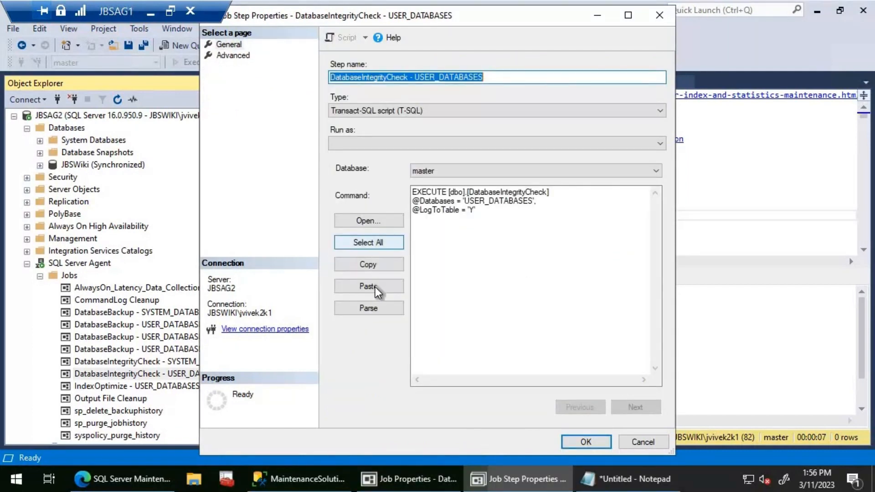
left_click(376, 286)
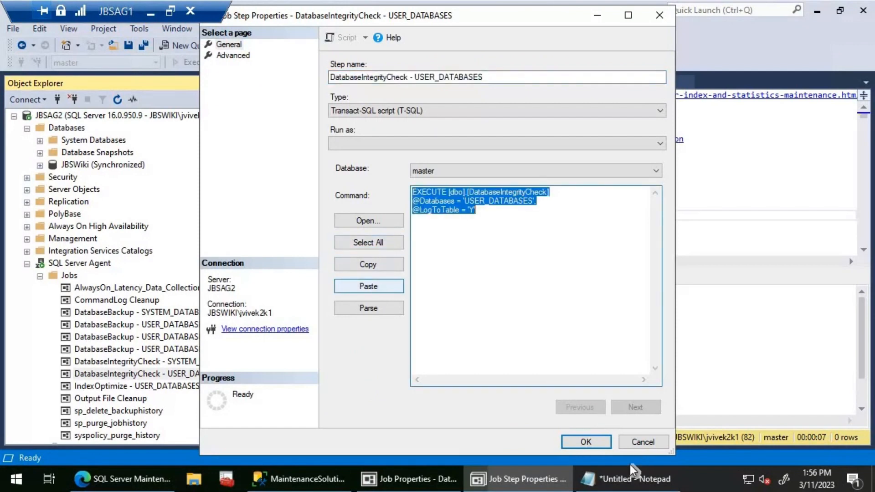
left_click(586, 441)
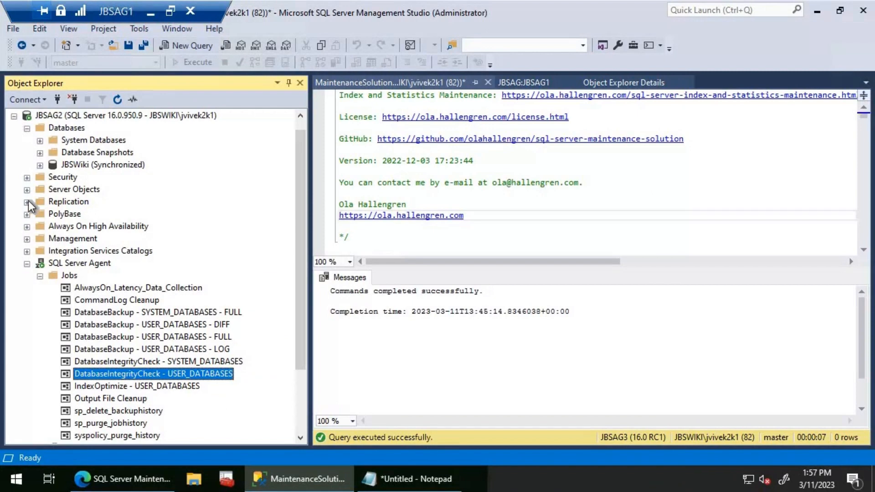
- Collapse JBSAG2 in Object Explorer and expand the SQL Server Agent jobs on JBSAG3
left_click(14, 115)
left_click(15, 141)
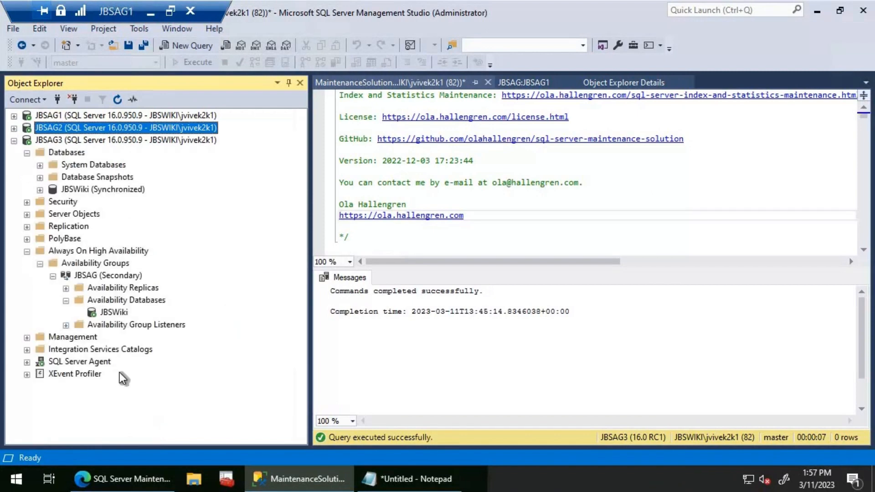
left_click(27, 362)
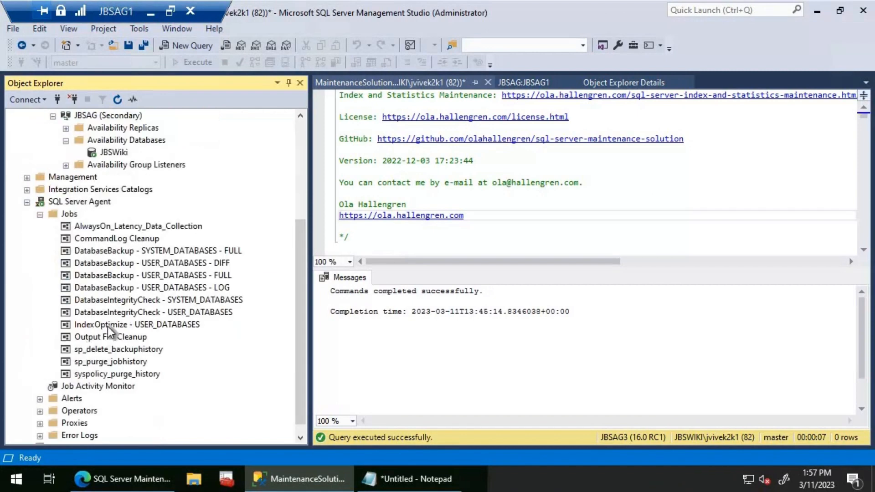
double_click(171, 312)
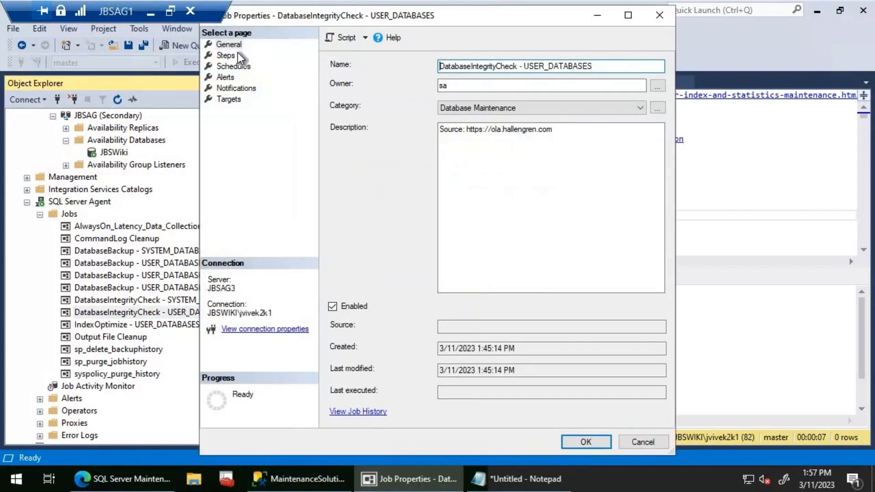
left_click(228, 55)
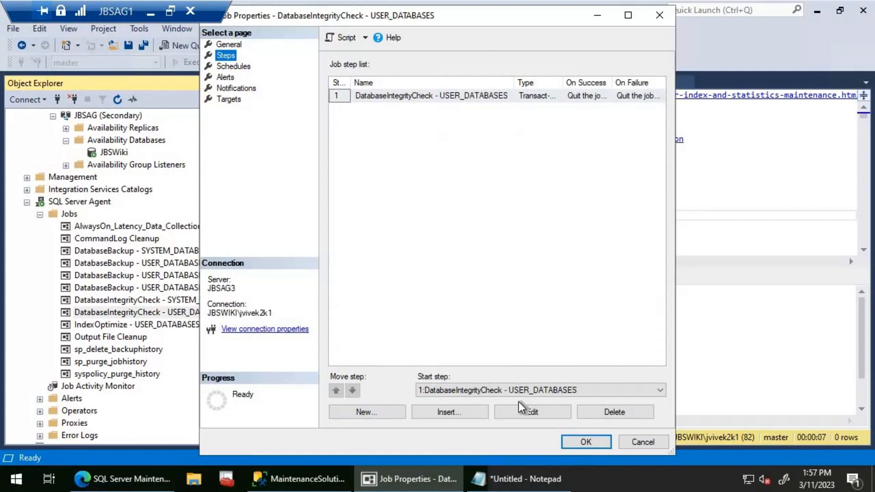
left_click(515, 418)
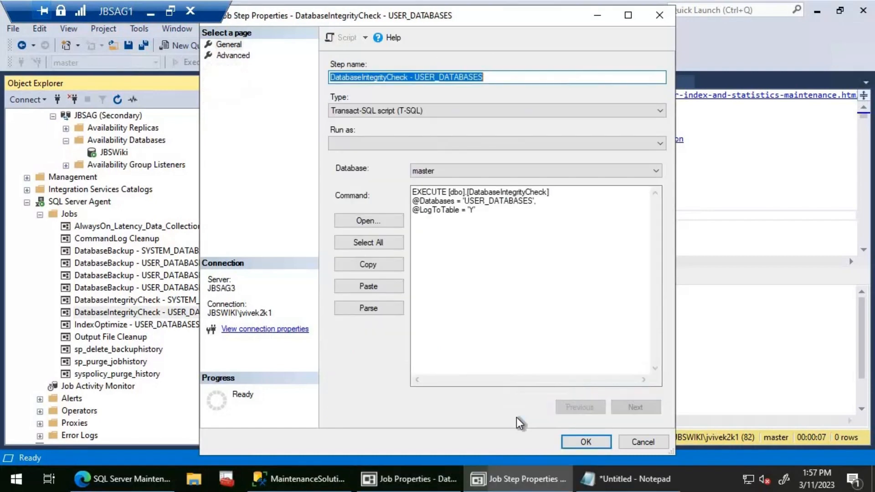
left_click(390, 241)
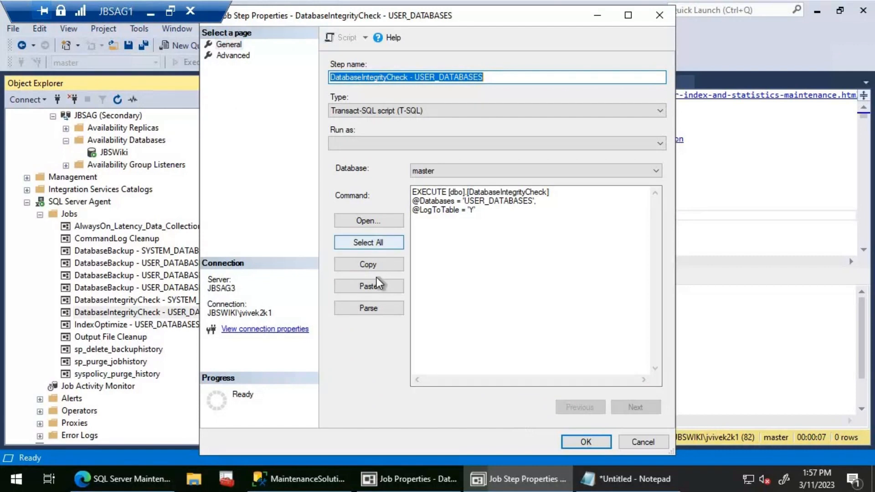
left_click(375, 283)
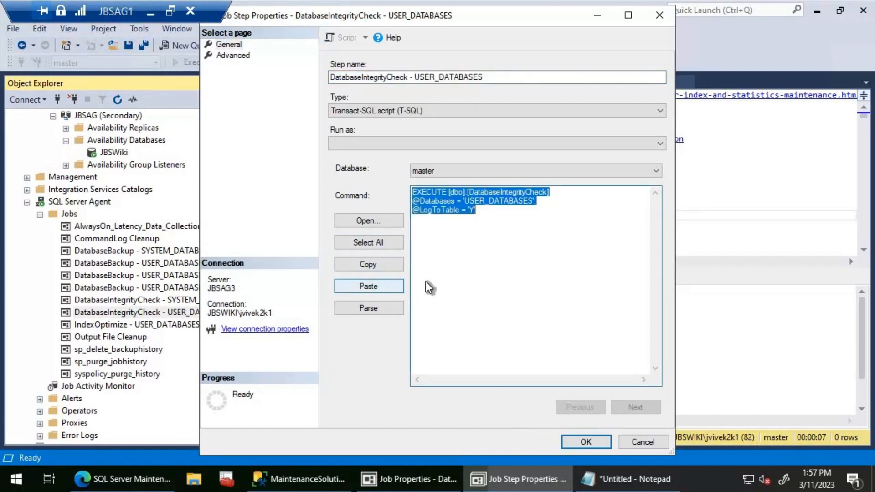
left_click(603, 445)
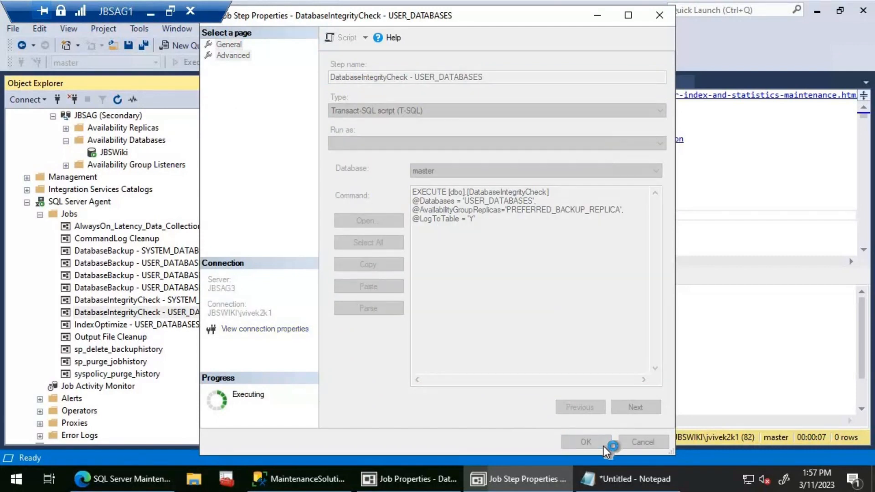
left_click(598, 445)
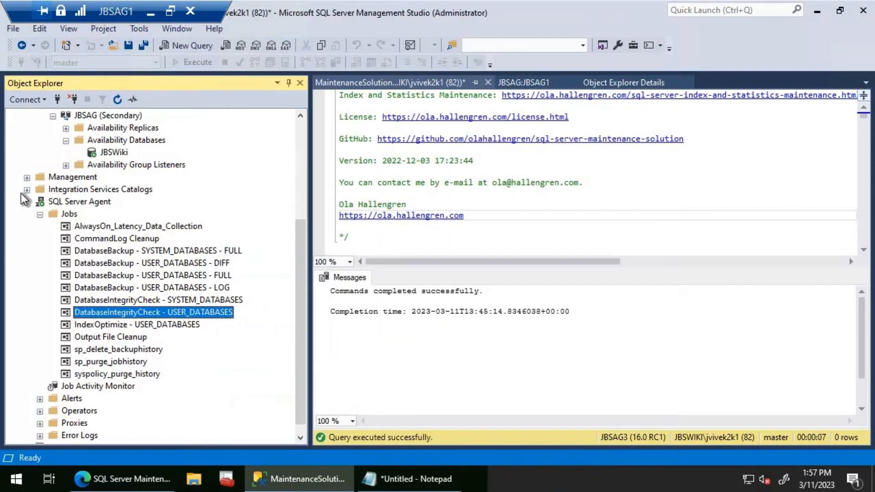
- Refresh the JBSAG1, JBSAG2 and JBSAG3 server nodes in Object Explorer
left_click(296, 130)
left_click(113, 115)
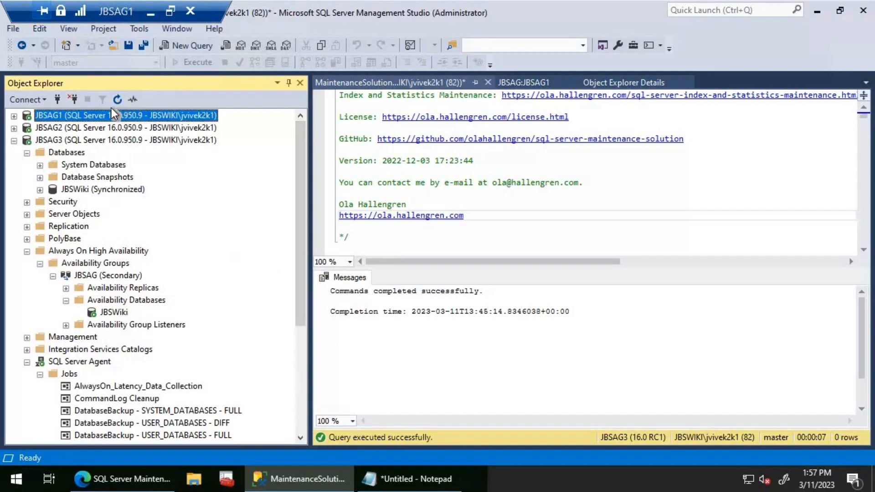
left_click(91, 128)
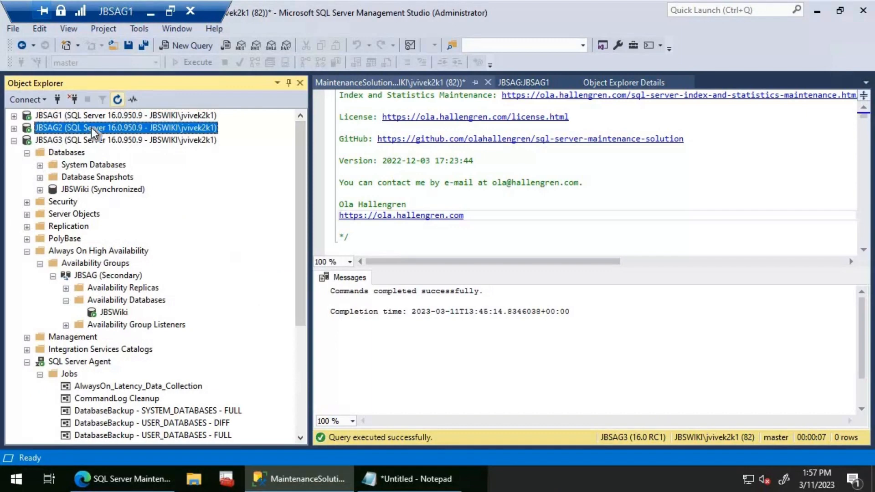
left_click(58, 140)
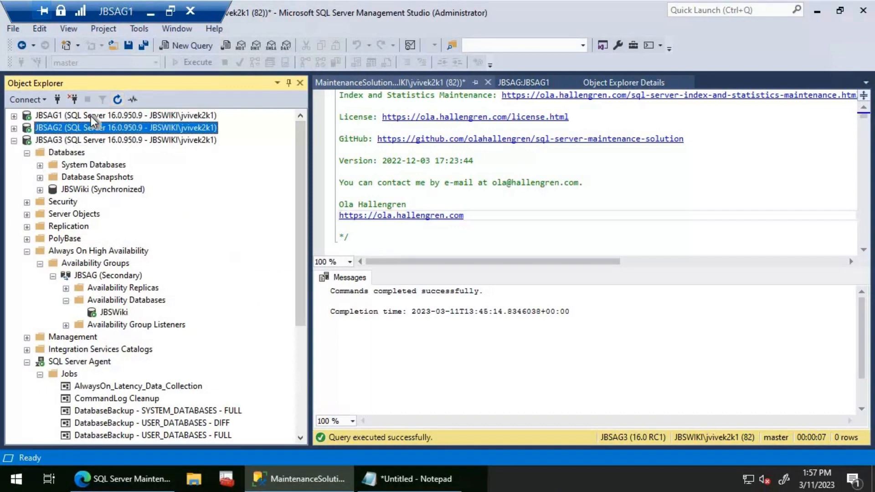
left_click(121, 102)
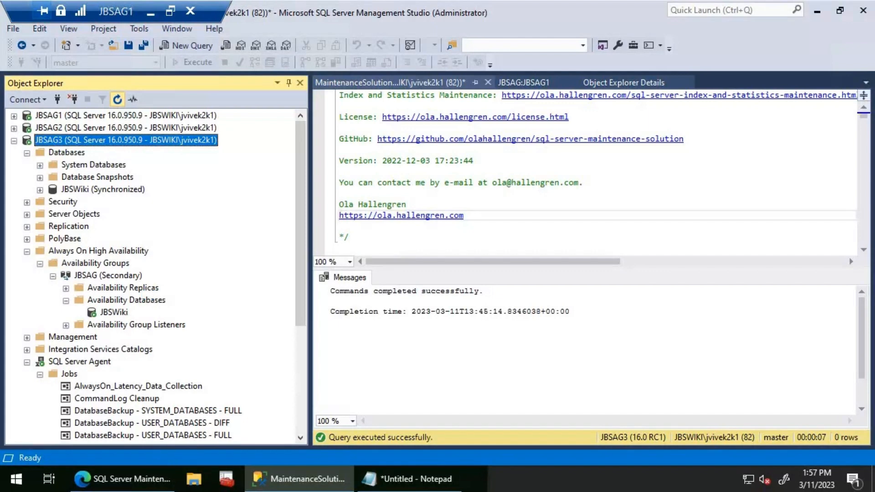
- Copy the backup location from Notepad and open the \\JBSDC\Backup share through the Run dialog to check its contents
left_click(408, 480)
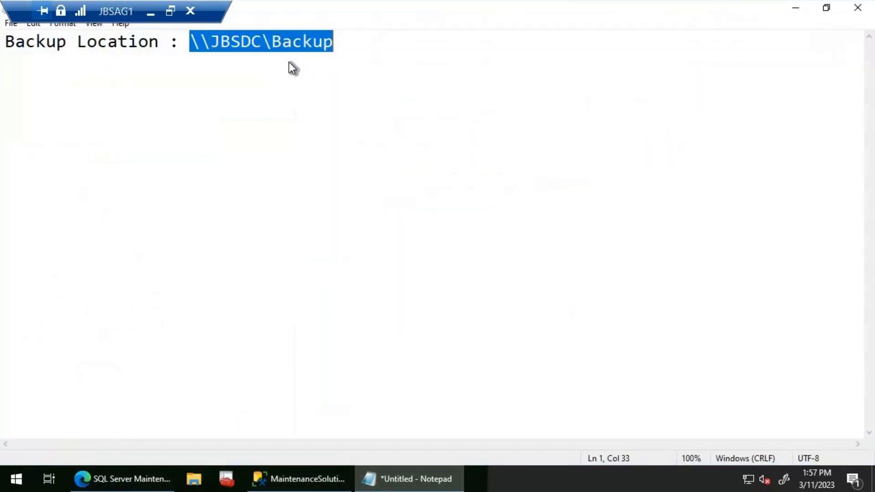
right_click(289, 62)
left_click(146, 86)
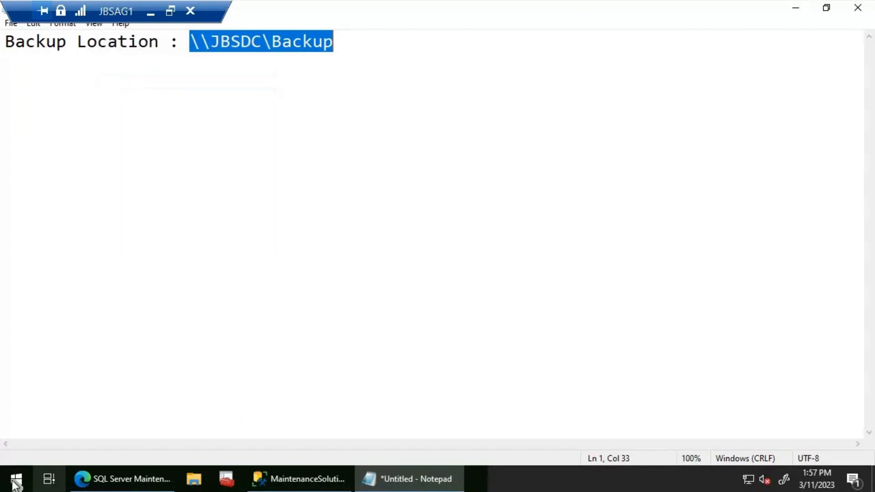
right_click(16, 482)
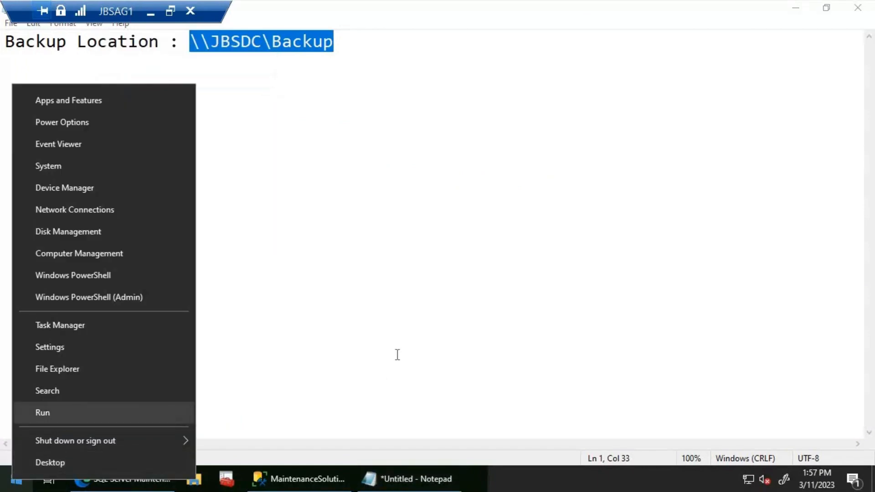
left_click(42, 412)
key("ctrl+v")
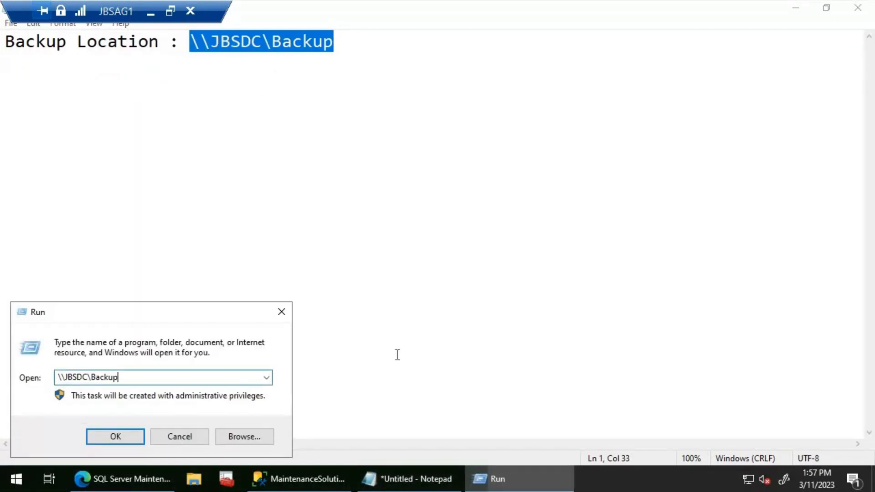
key("Return")
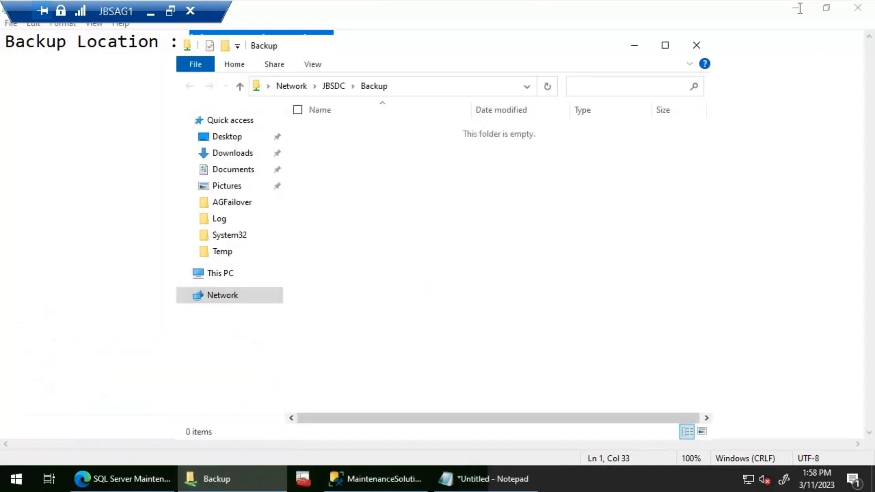
- Return to SQL Server Management Studio, collapse JBSAG3 and expand the availability groups on JBSAG1 to check the replica role
left_click(801, 17)
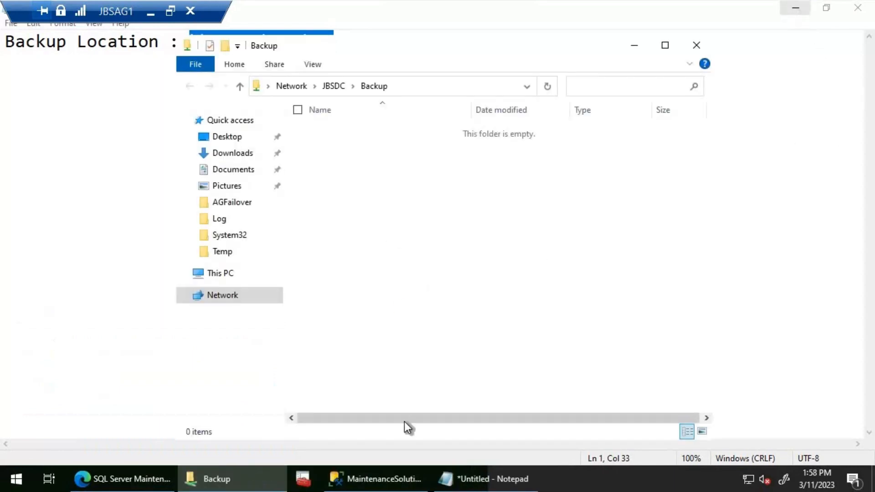
left_click(10, 108)
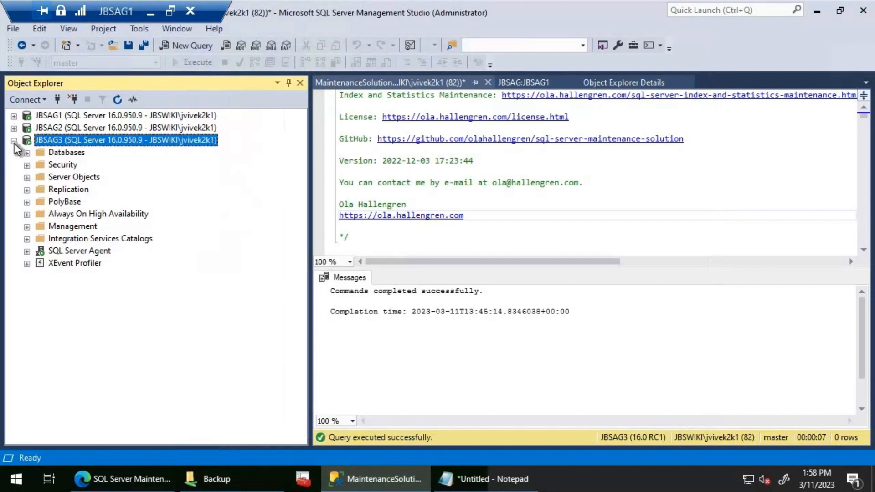
left_click(13, 141)
left_click(13, 115)
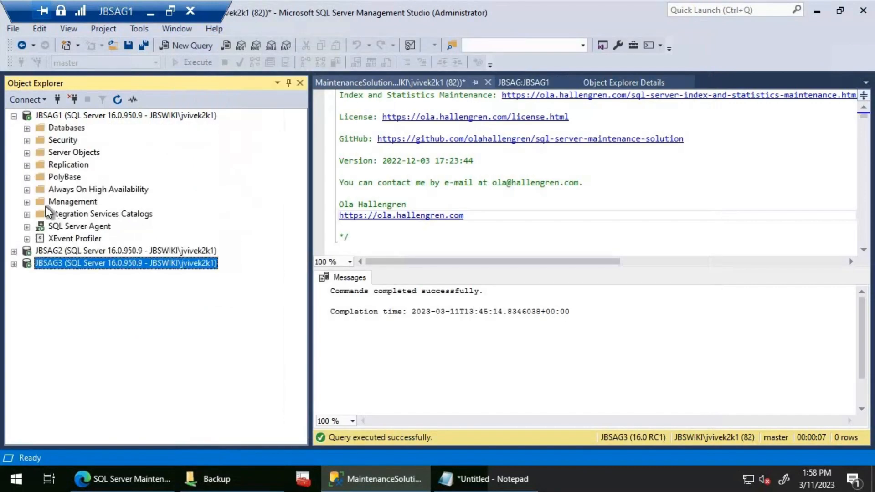
left_click(28, 189)
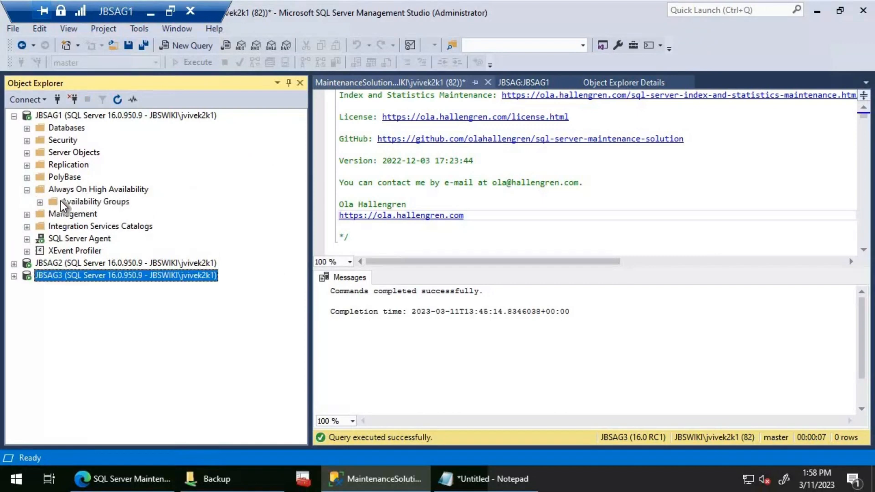
right_click(62, 201)
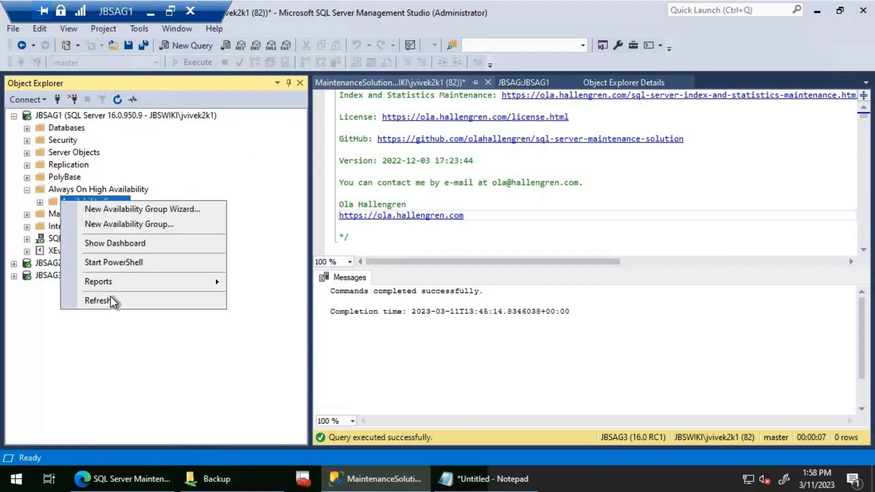
left_click(40, 202)
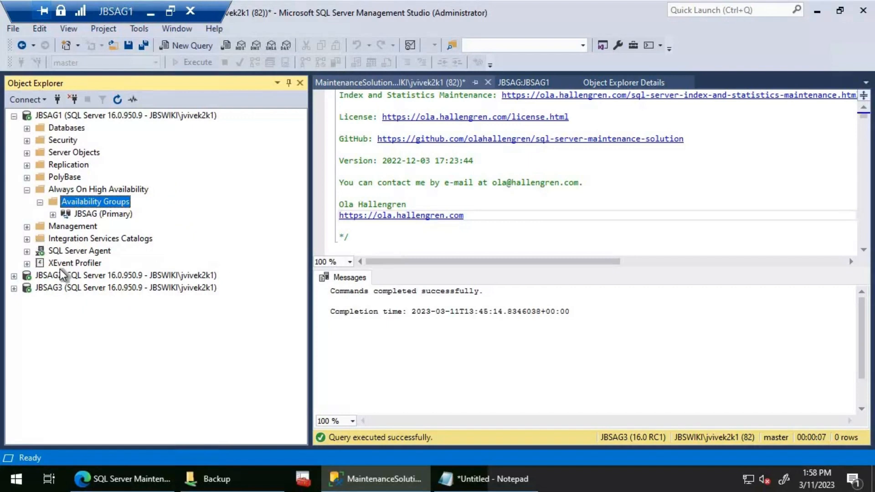
- Open the Job Activity Monitor on JBSAG1, fit the Name column to the job names, and select DatabaseBackup - USER_DATABASES - FULL
left_click(27, 251)
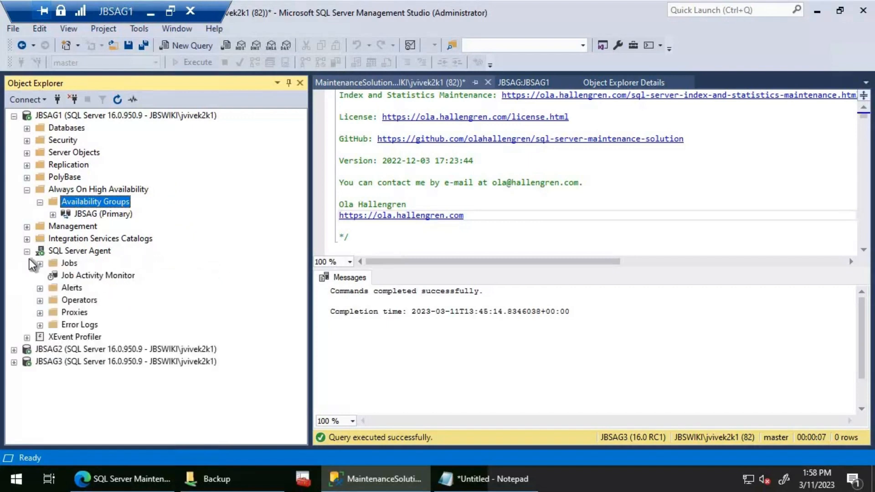
double_click(61, 274)
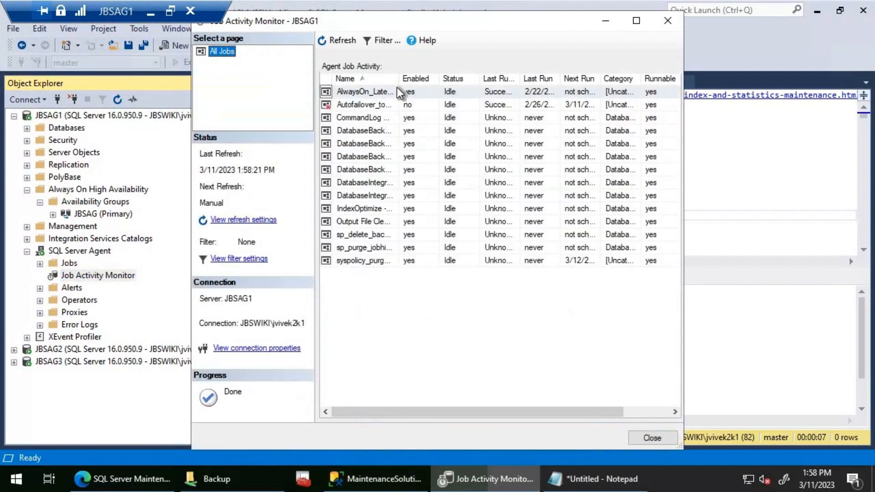
double_click(397, 79)
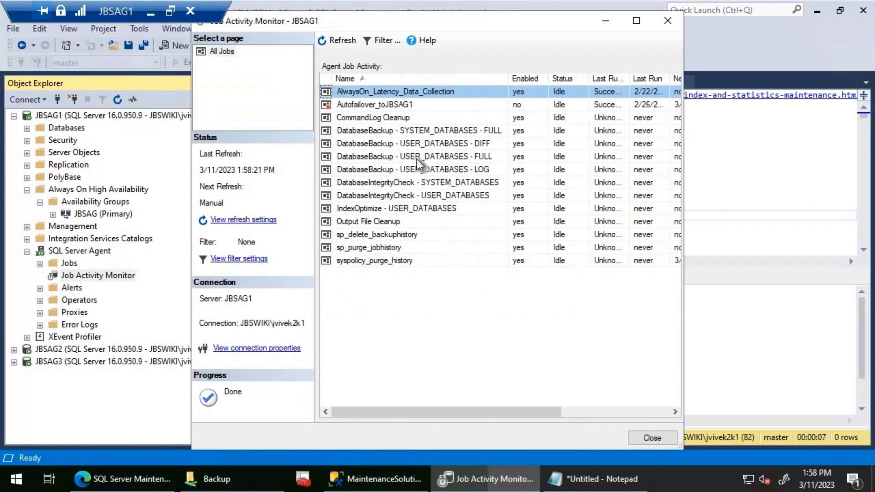
left_click(444, 160)
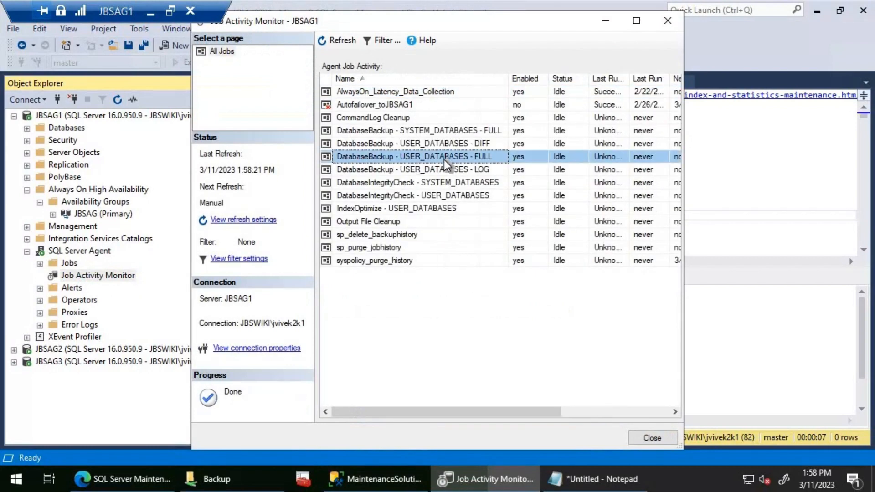
- Start the DatabaseBackup - USER_DATABASES - FULL job on JBSAG1 and check the Backup share for new files
right_click(443, 160)
left_click(458, 167)
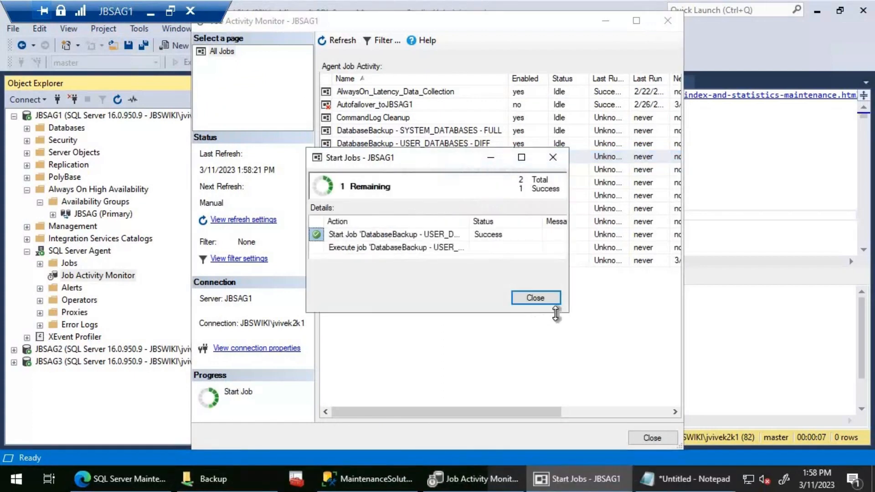
left_click(528, 297)
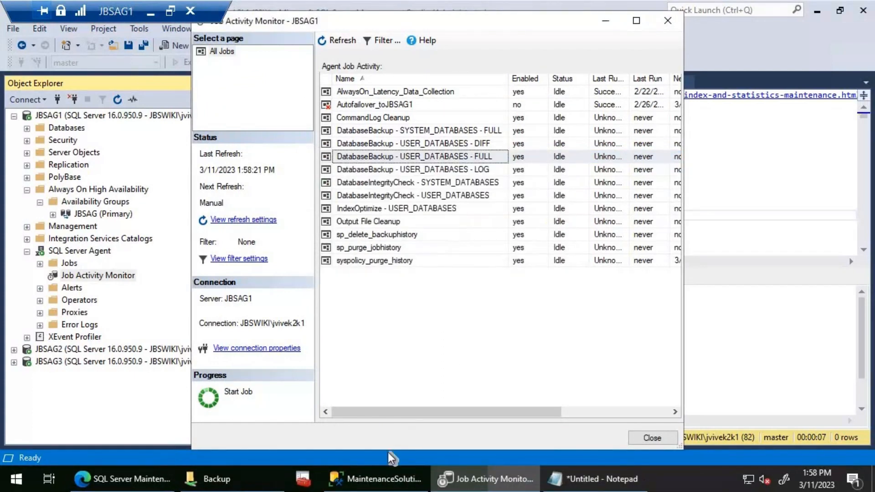
left_click(245, 484)
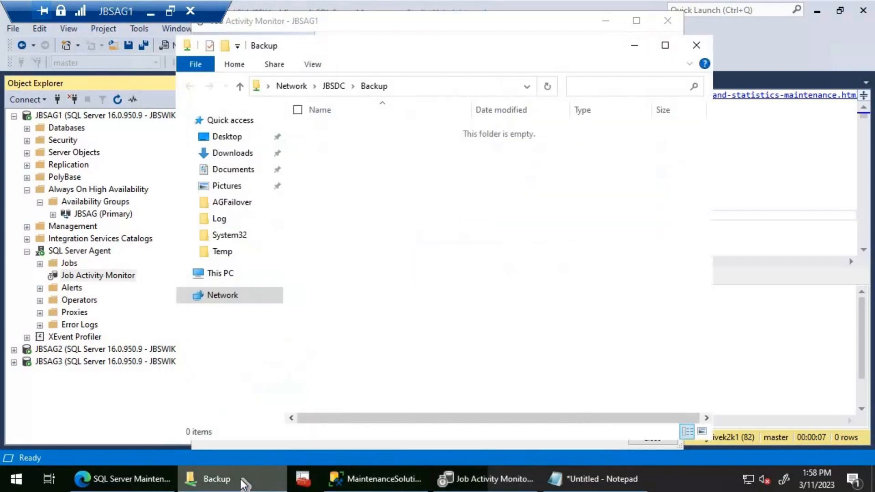
left_click(245, 484)
- View the history of the user databases full backup job on JBSAG1, expand its run to step 1 and enlarge the row details
right_click(366, 155)
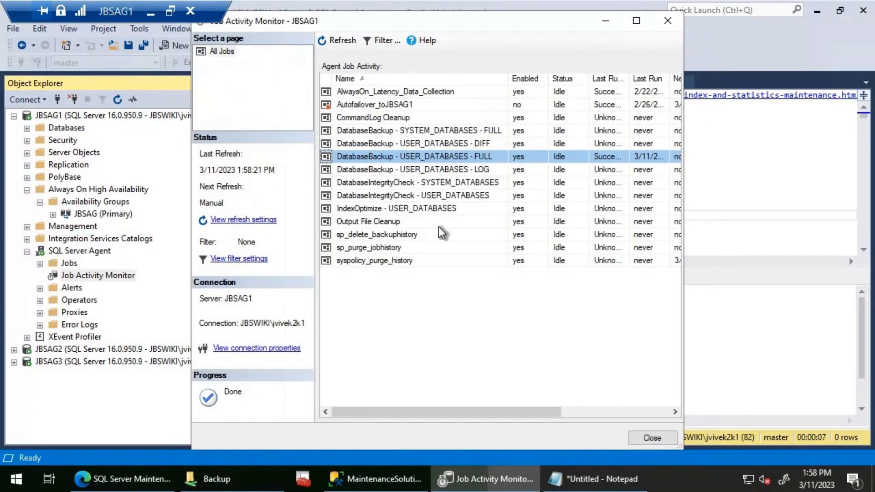
left_click(395, 267)
left_click(357, 80)
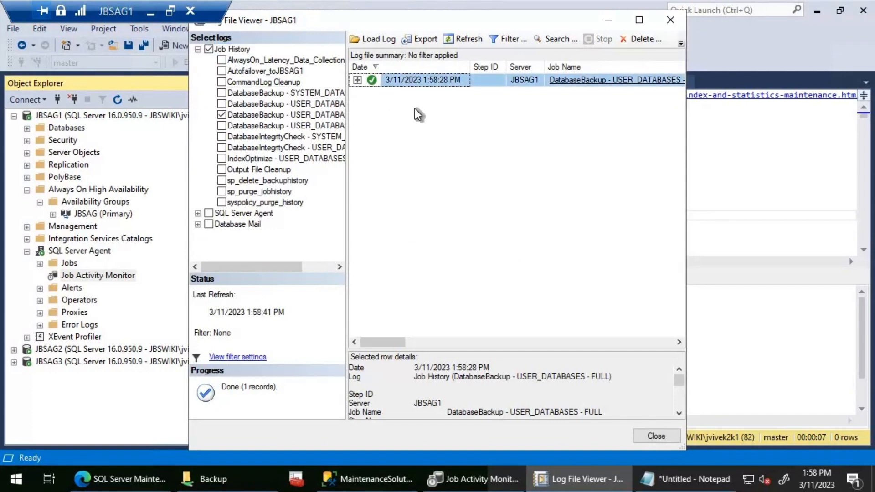
left_click(416, 93)
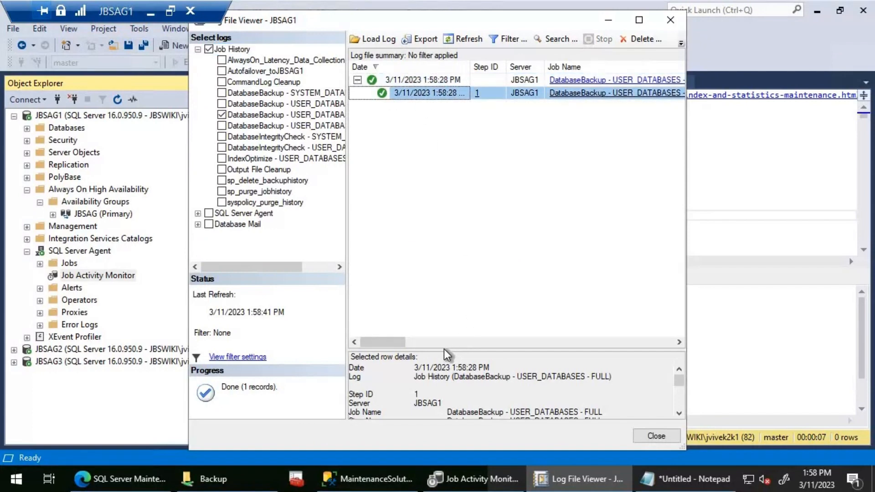
left_click_drag(443, 349, 446, 172)
- Read the step 1 message for the availability group role and backup preference, and close the log viewer and JBSAG1's Job Activity Monitor
scroll(641, 306, "down", 7)
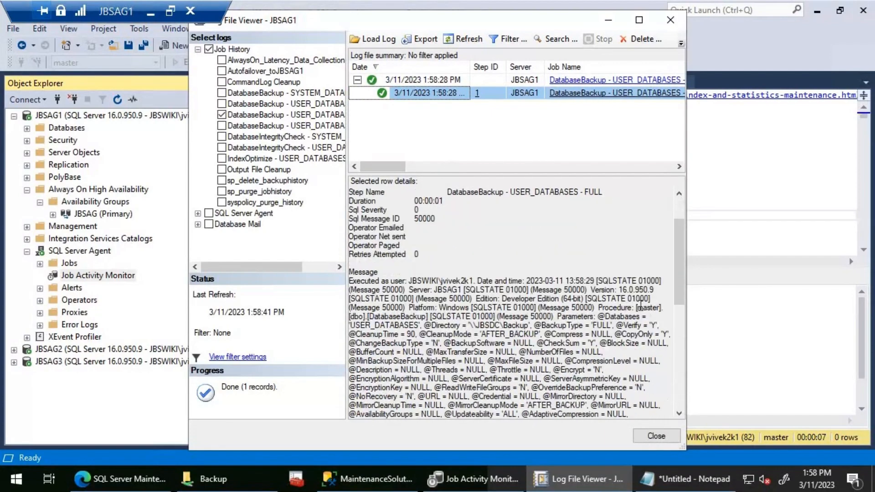
scroll(640, 305, "down", 4)
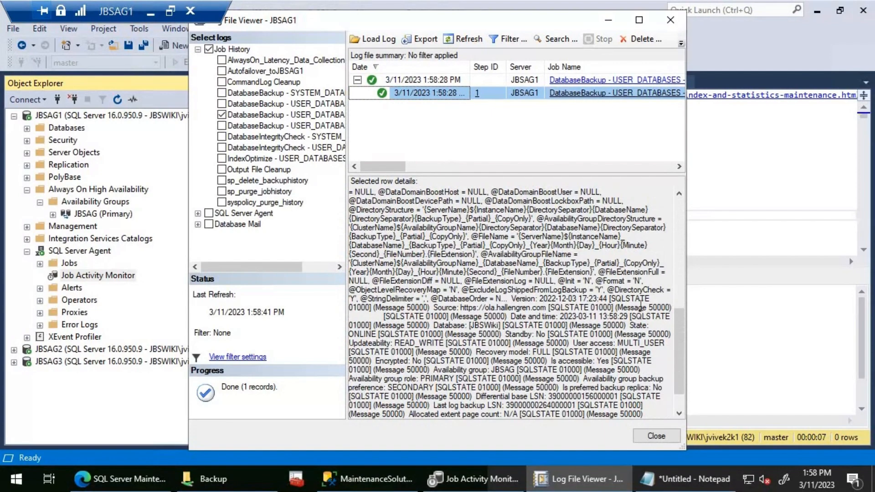
scroll(640, 306, "down", 2)
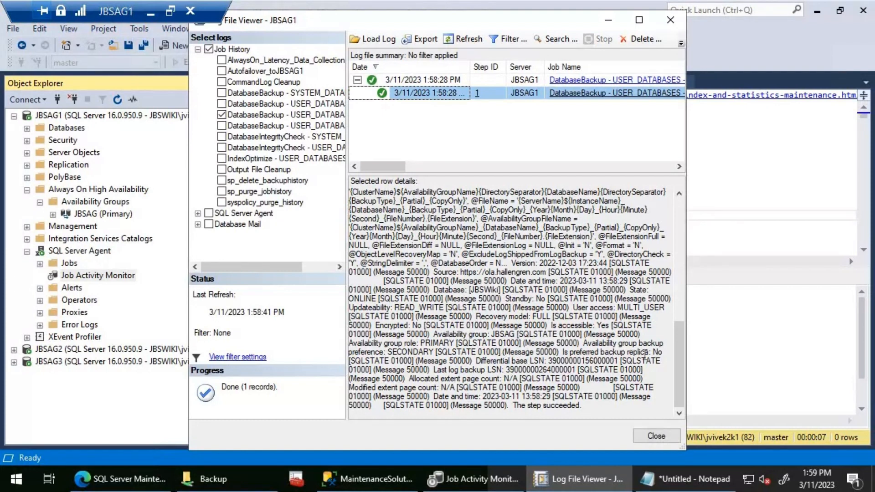
left_click(618, 361)
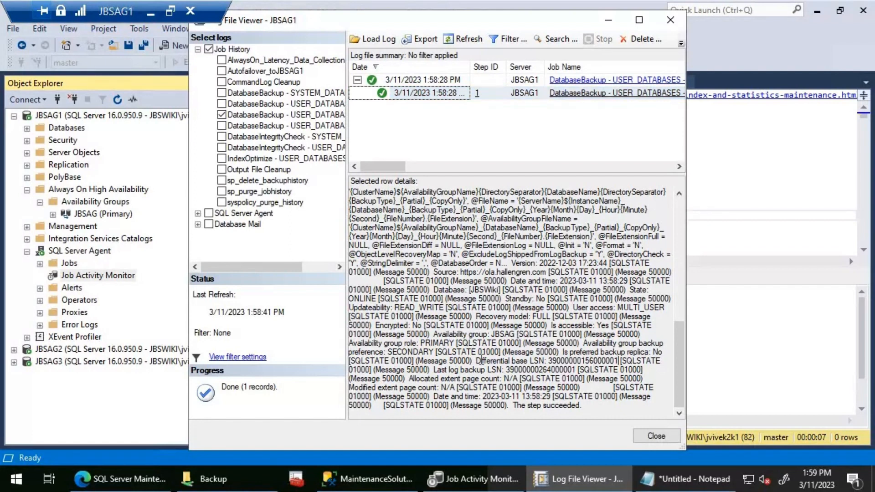
left_click(600, 406)
left_click_drag(400, 246, 340, 72)
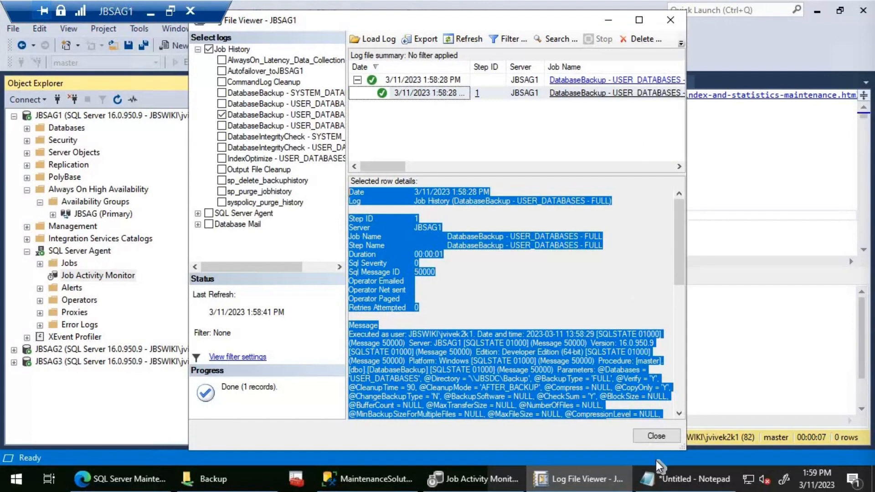
left_click(654, 436)
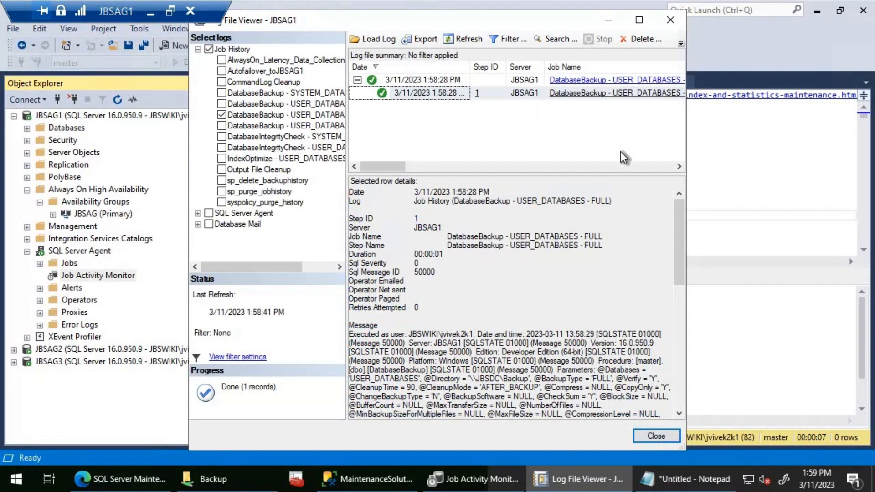
left_click(666, 437)
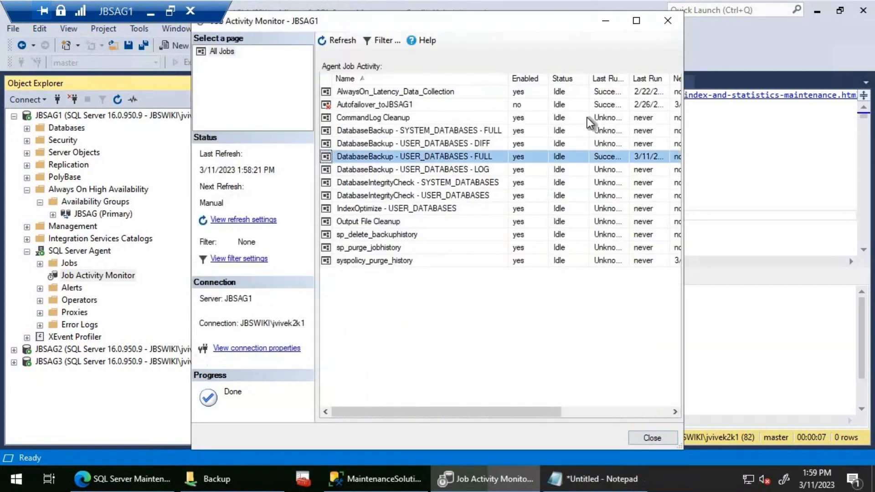
left_click(668, 22)
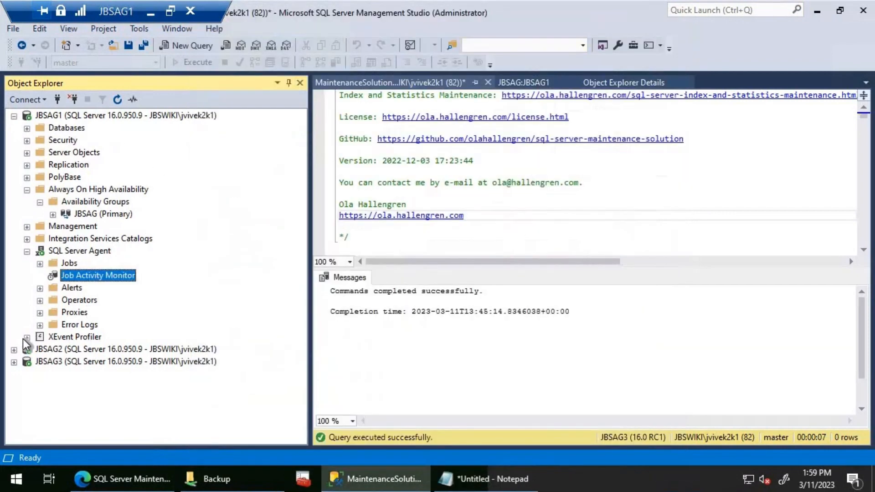
- Open the Job Activity Monitor on JBSAG2 and start the DatabaseBackup - USER_DATABASES - FULL job
left_click(14, 349)
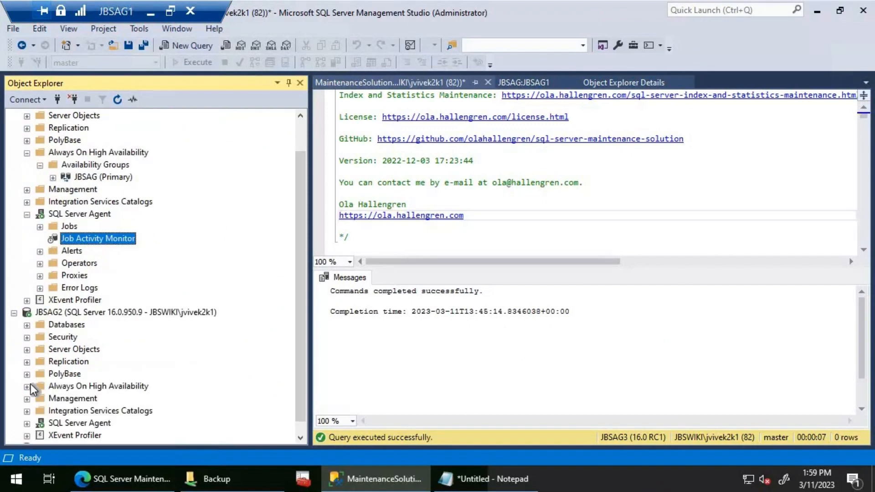
left_click(27, 410)
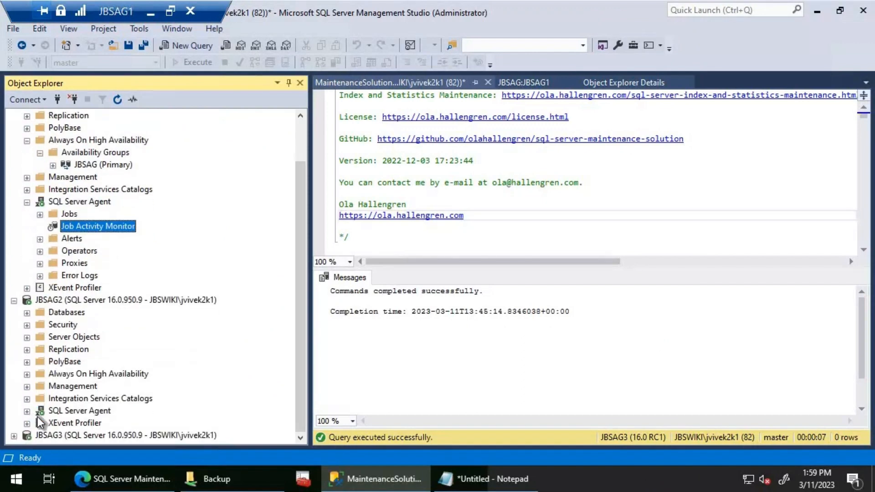
left_click(84, 387)
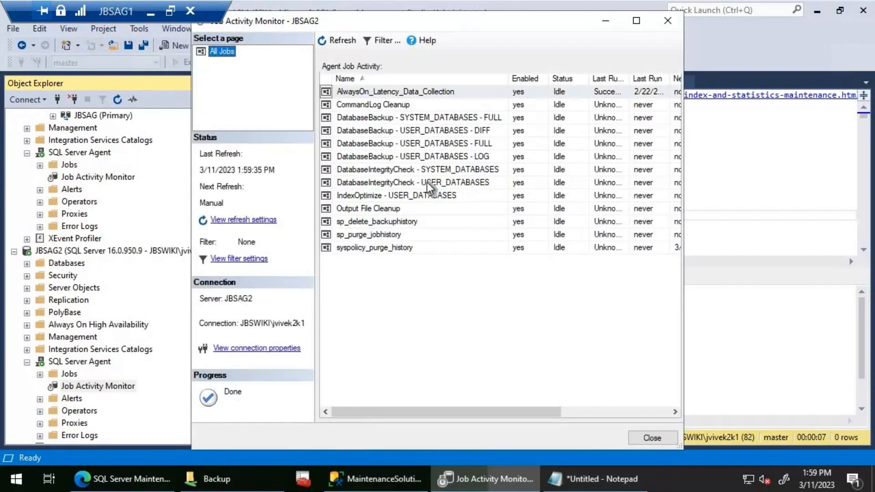
right_click(418, 143)
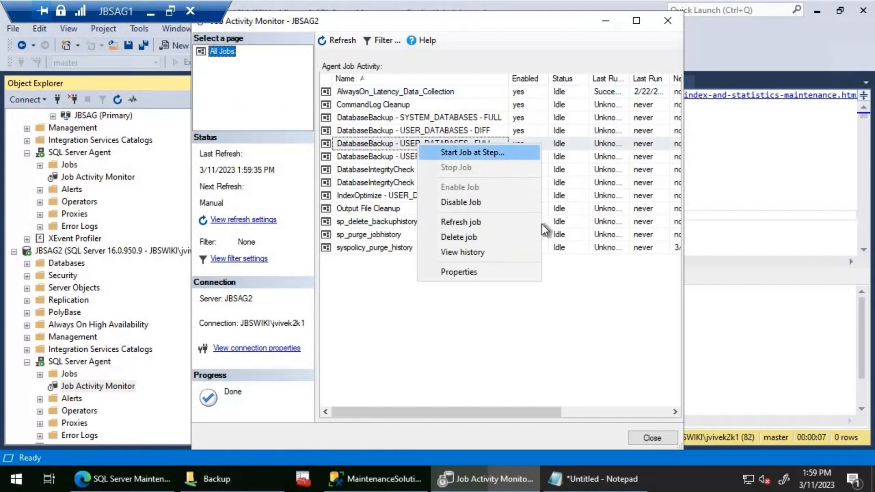
left_click(460, 152)
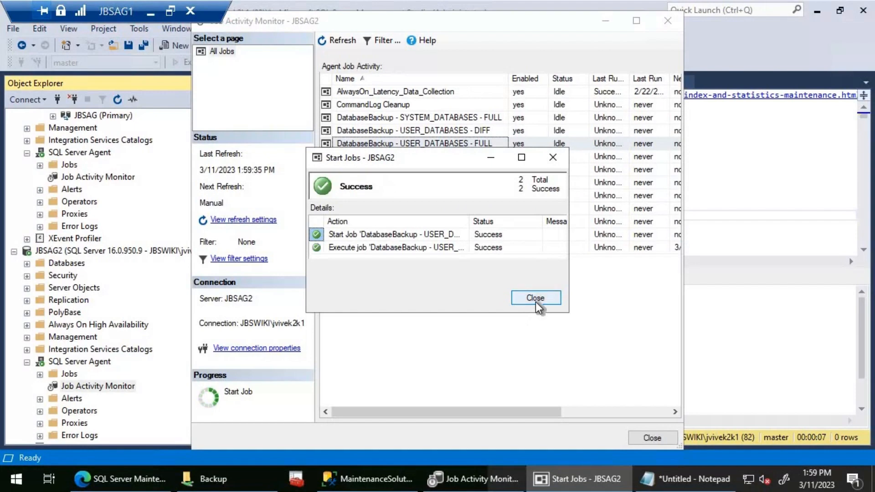
left_click(534, 298)
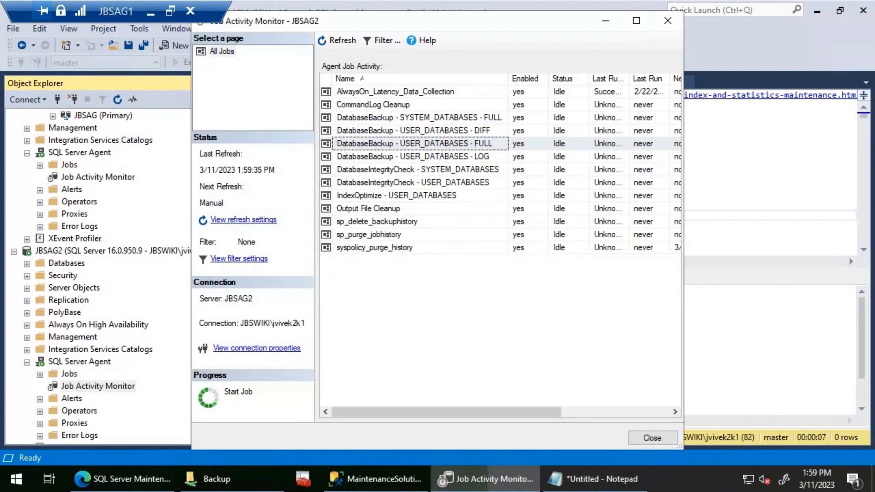
- Browse the Backup share to JBSWikiClust$JBSAG\JBSWiki\FULL_COPY_ONLY and fit the Name column to check the backup file name
left_click(231, 483)
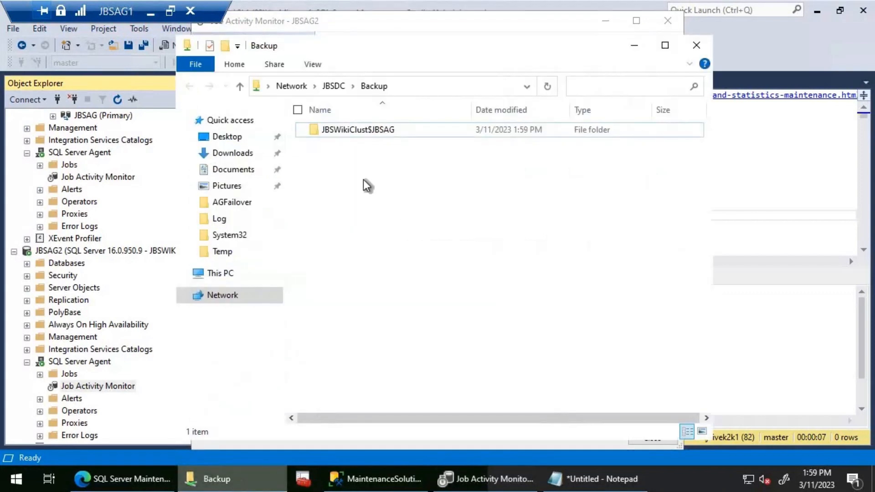
double_click(359, 130)
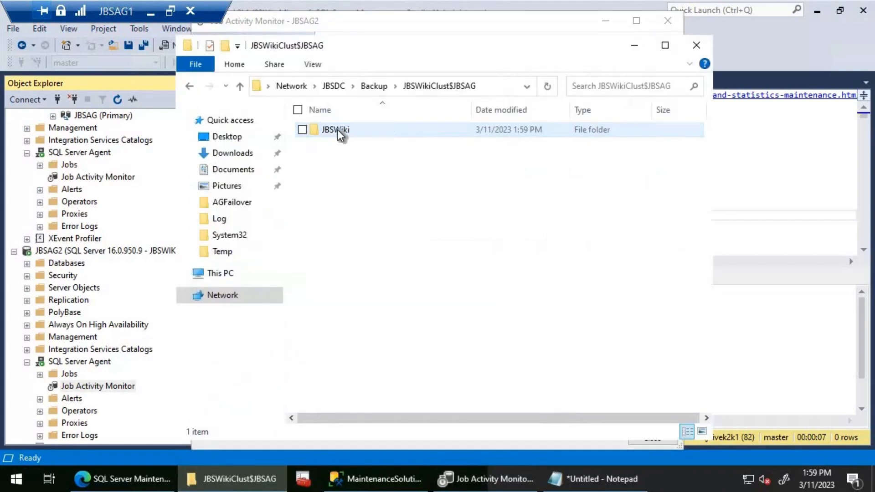
double_click(337, 129)
double_click(337, 130)
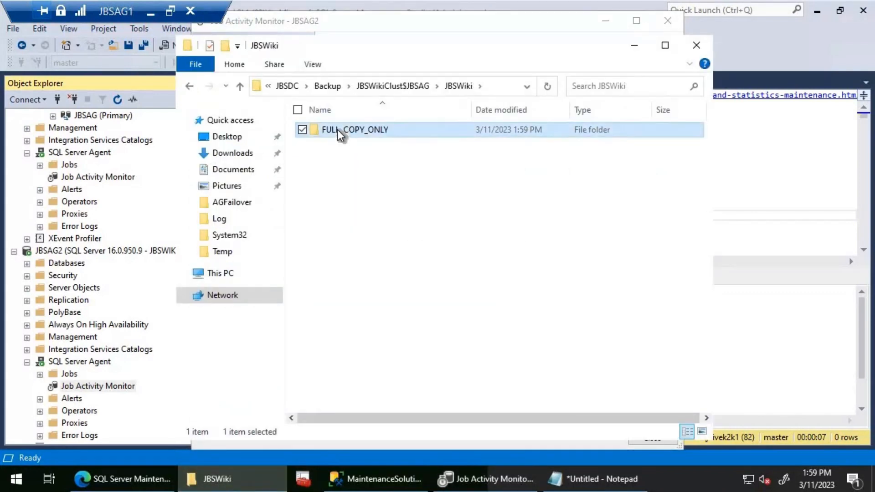
double_click(471, 105)
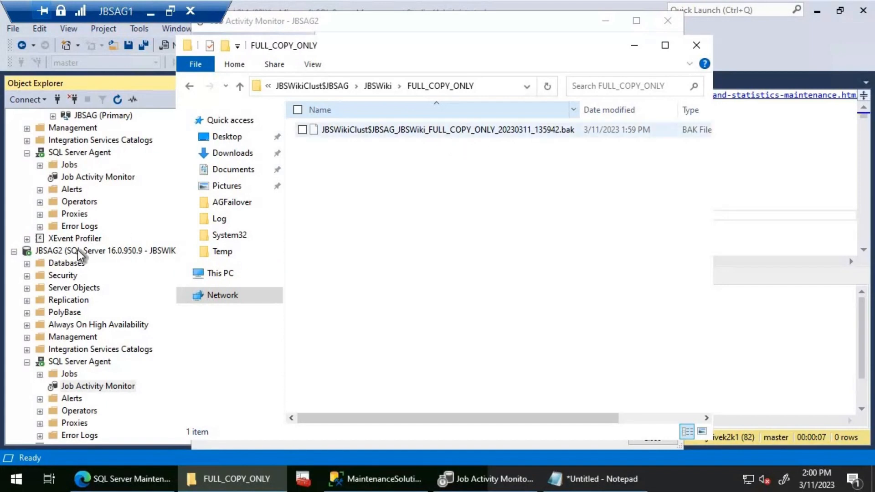
- Collapse JBSAG2 and JBSAG1 in Object Explorer, and open the Job Activity Monitor on JBSAG3 in a maximized window
left_click(13, 251)
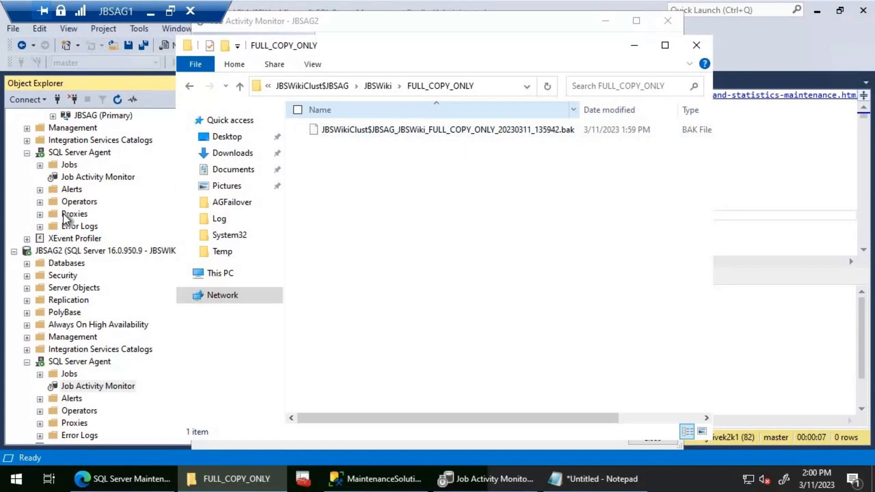
left_click(14, 117)
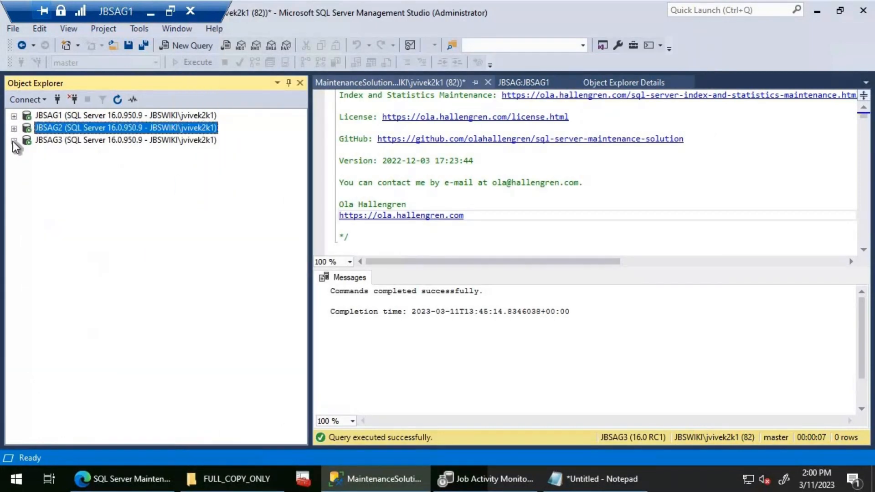
left_click(13, 141)
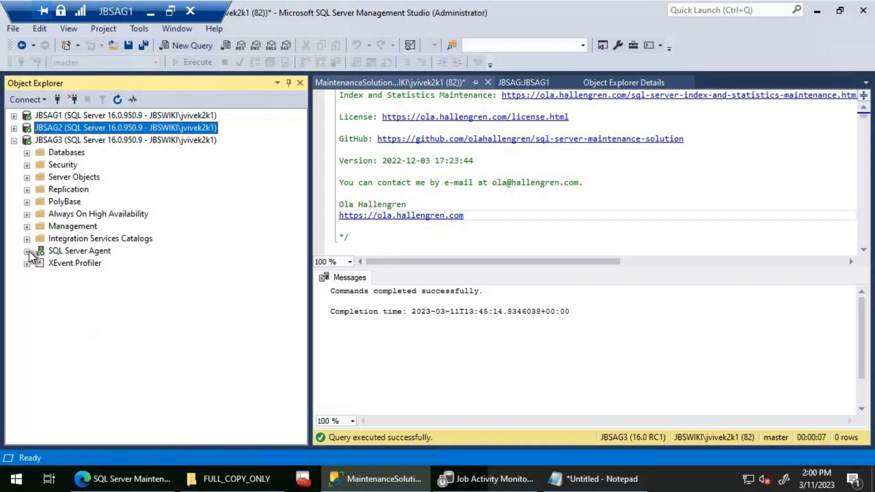
left_click(27, 251)
left_click(91, 276)
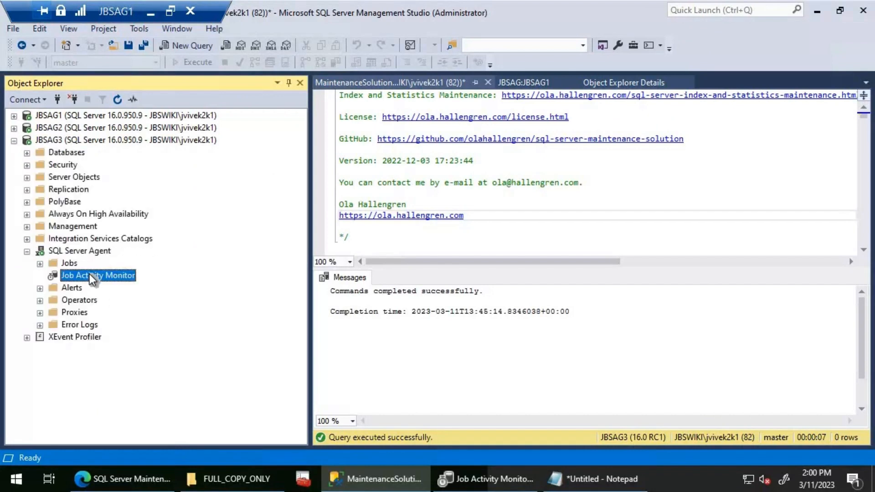
double_click(90, 275)
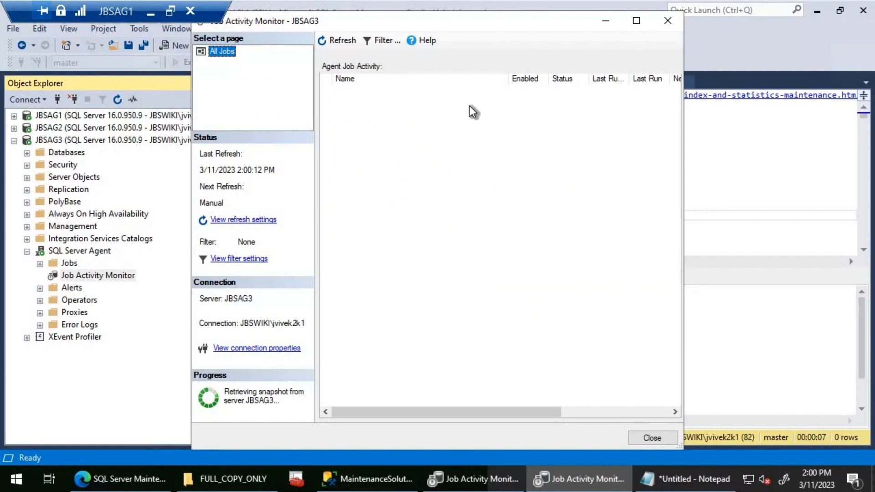
left_click(640, 24)
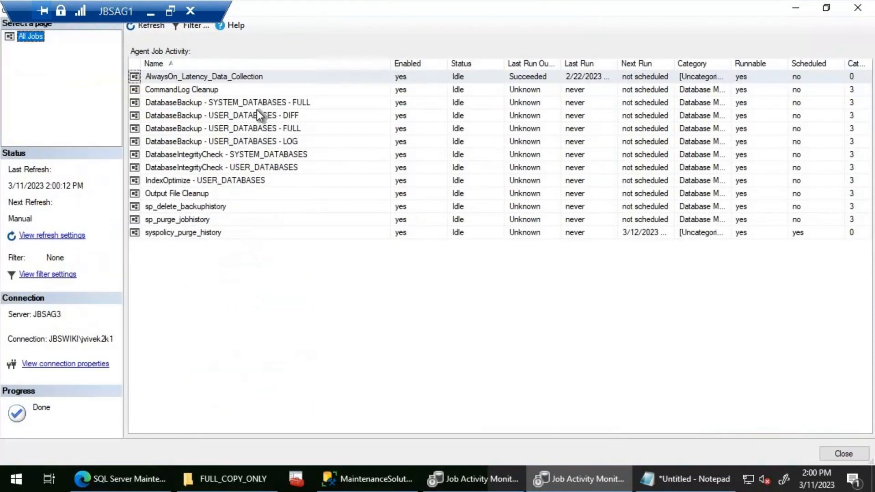
- Start the DatabaseBackup - USER_DATABASES - FULL job on JBSAG3
right_click(249, 133)
left_click(299, 141)
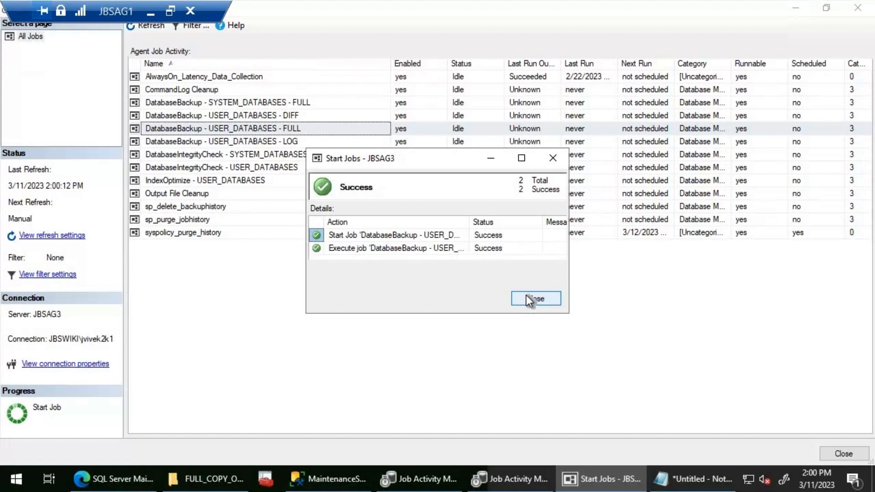
left_click(512, 304)
- Return to the root of the Backup share and browse down to JBSWikiClust$JBSAG\JBSWiki\FULL_COPY_ONLY to check for a new backup file
left_click(207, 478)
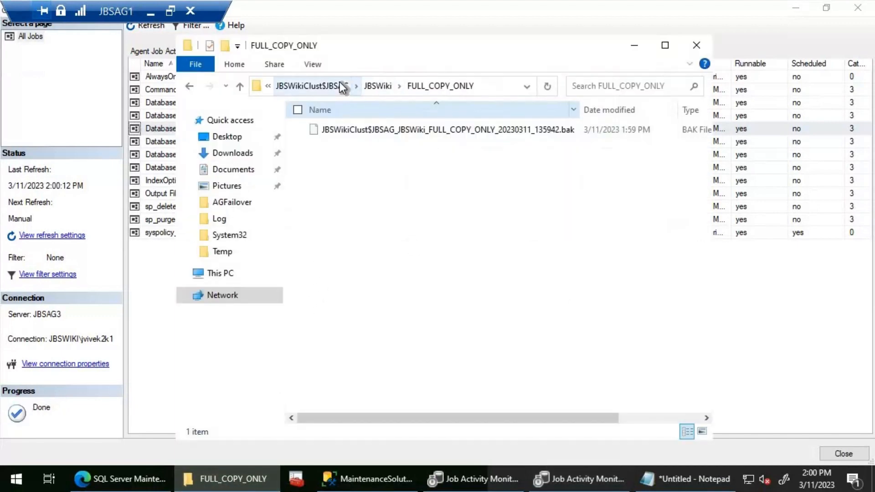
left_click(340, 84)
left_click(385, 86)
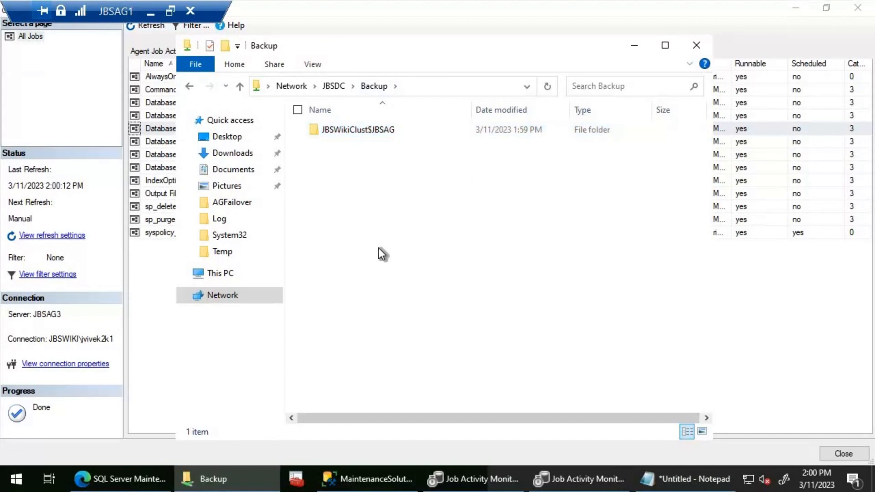
double_click(348, 131)
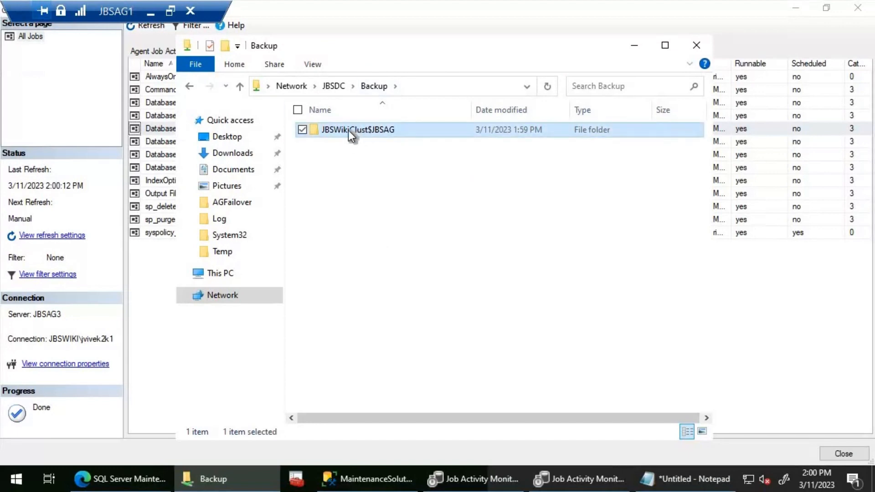
left_click(346, 131)
double_click(346, 130)
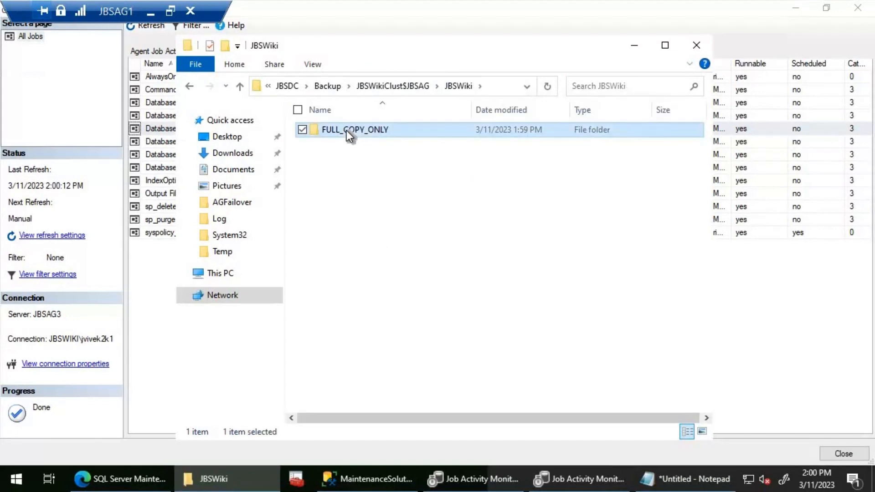
double_click(346, 130)
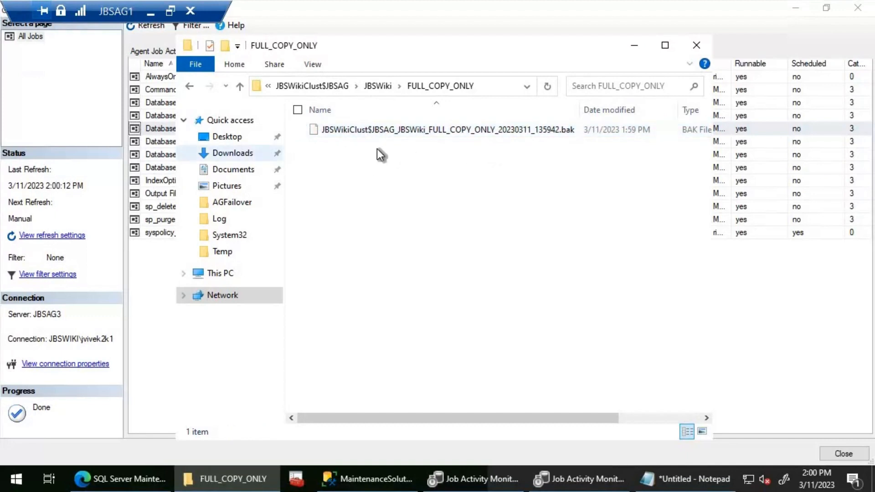
- Examine the JBSAG3 history of the DatabaseBackup - USER_DATABASES - FULL job down to its step message, then close the job monitor
left_click(162, 130)
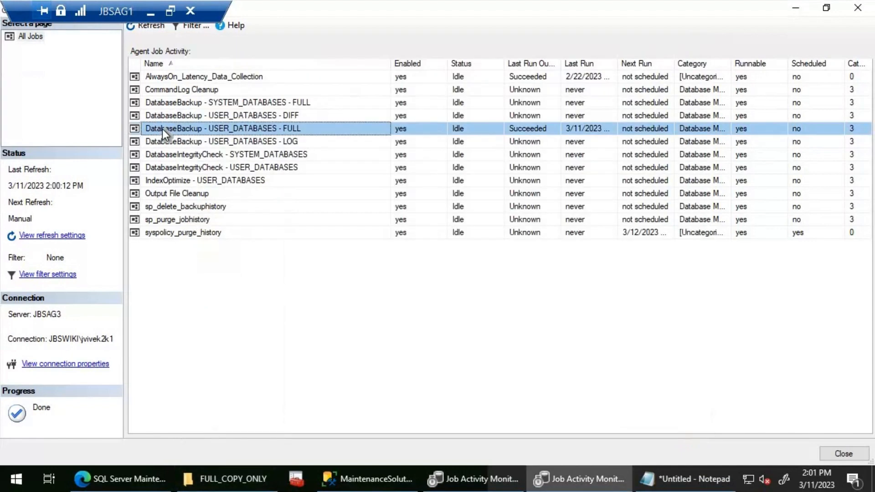
right_click(162, 130)
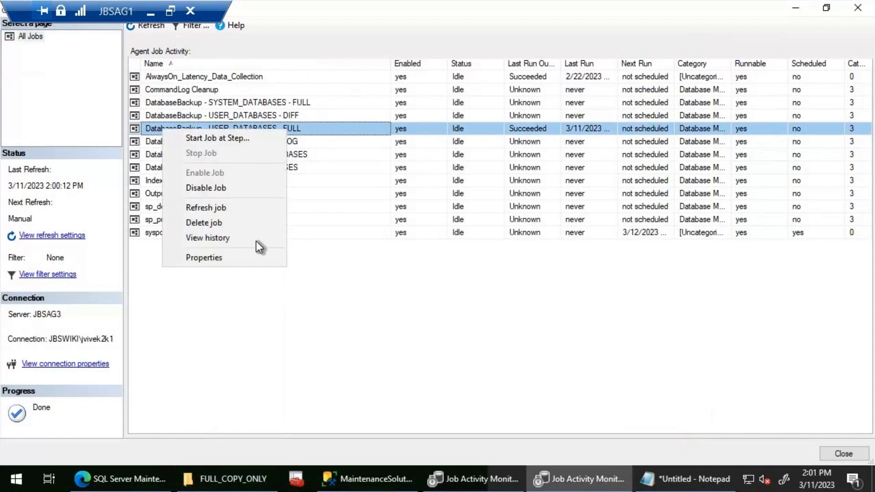
left_click(256, 242)
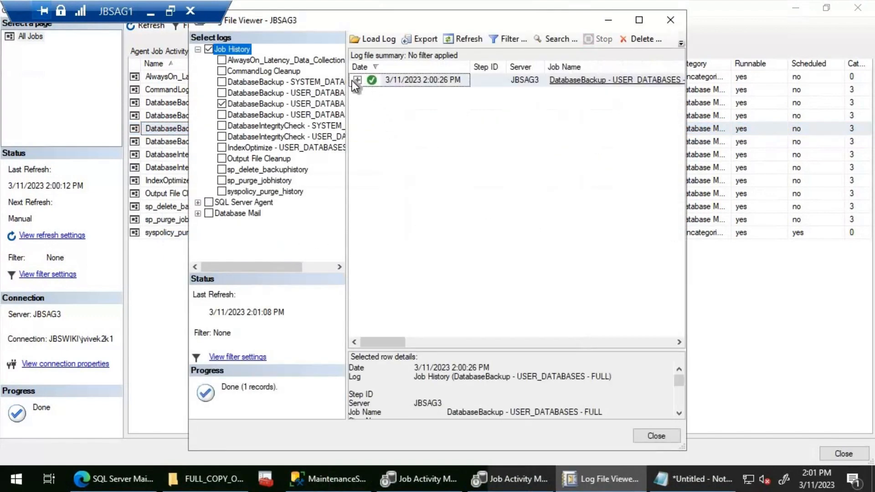
left_click(356, 80)
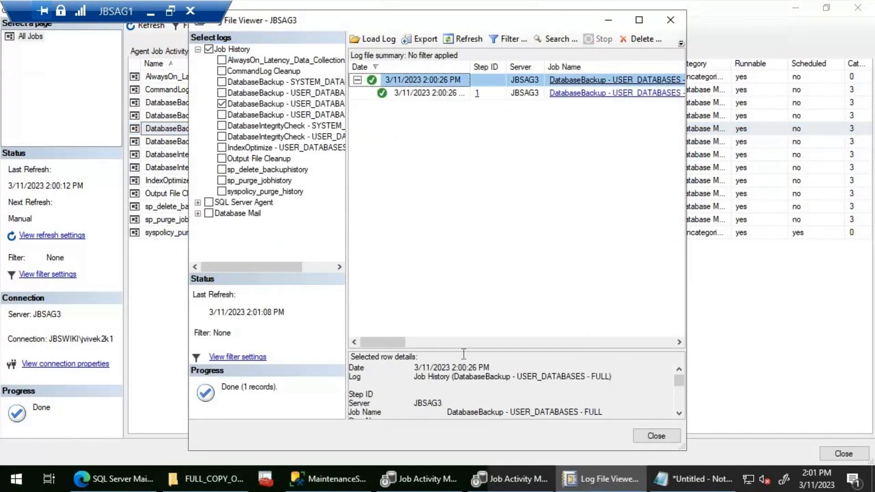
mouse_move(449, 348)
left_mouse_down()
mouse_move(457, 293)
mouse_move(445, 128)
left_mouse_up()
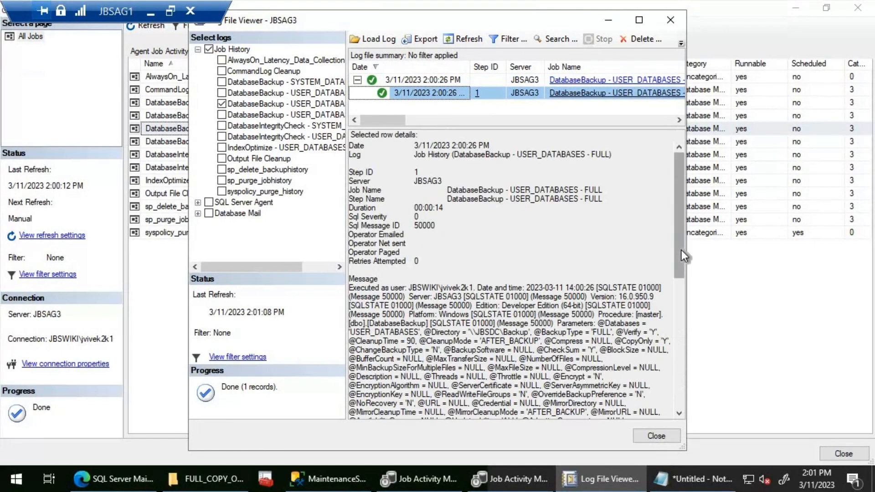
scroll(677, 409, "down", 10)
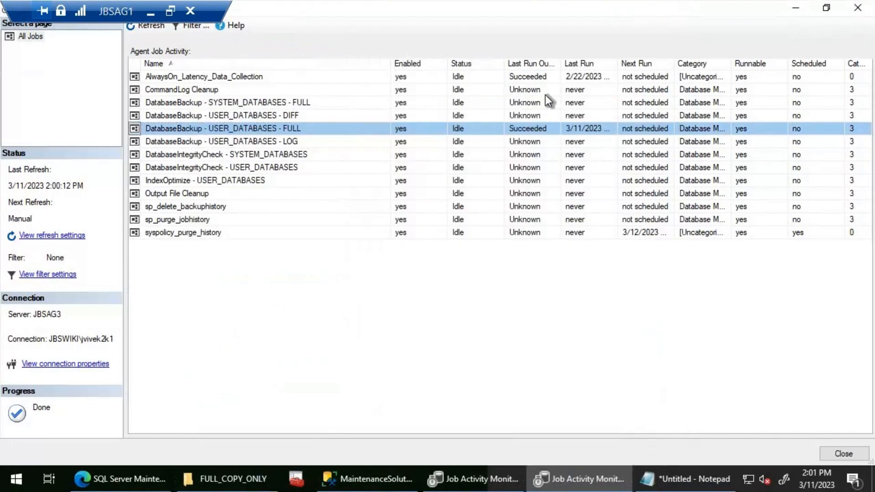
left_click(856, 9)
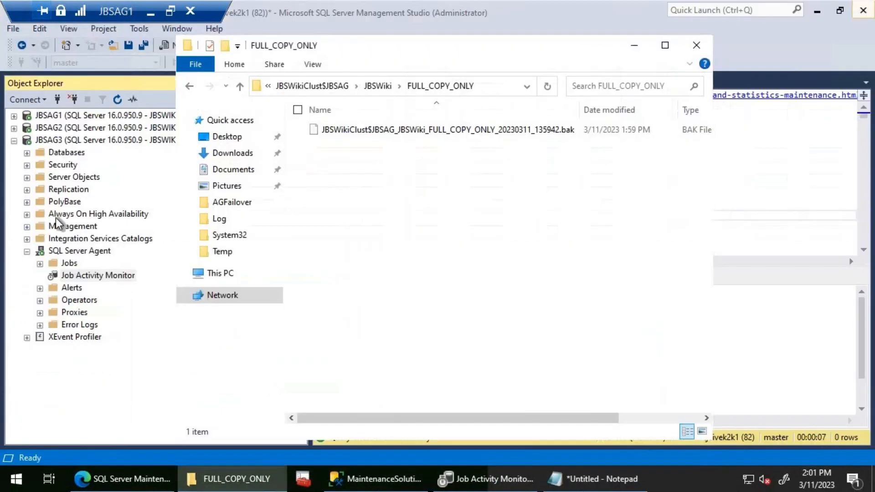
- Open the DatabaseBackup - USER_DATABASES - FULL job history on JBSAG2 and select the step 1 entry of its run
left_click(15, 128)
double_click(78, 263)
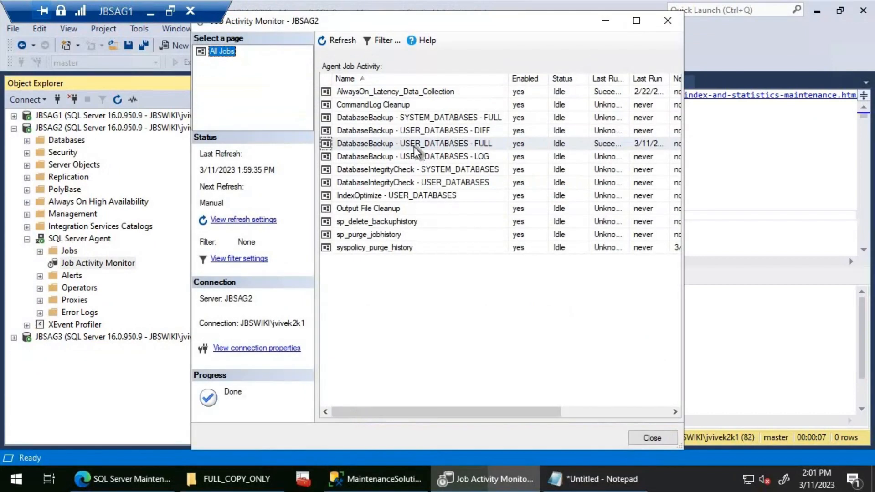
right_click(411, 140)
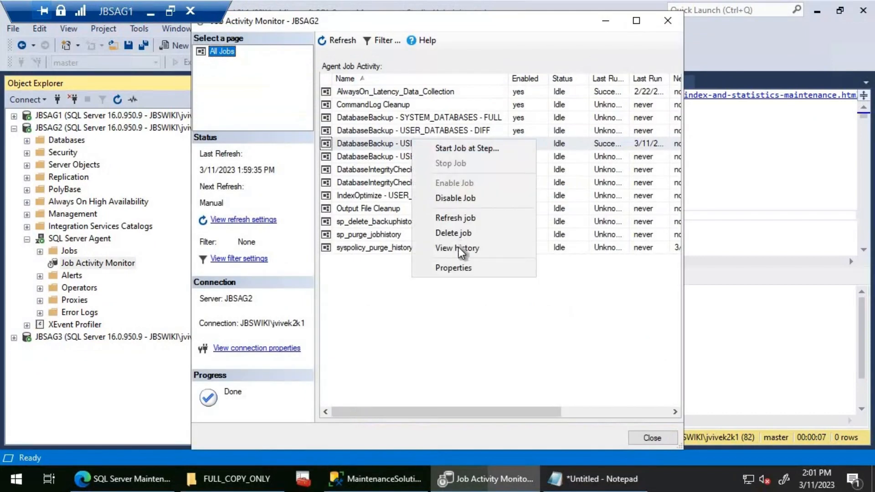
left_click(458, 247)
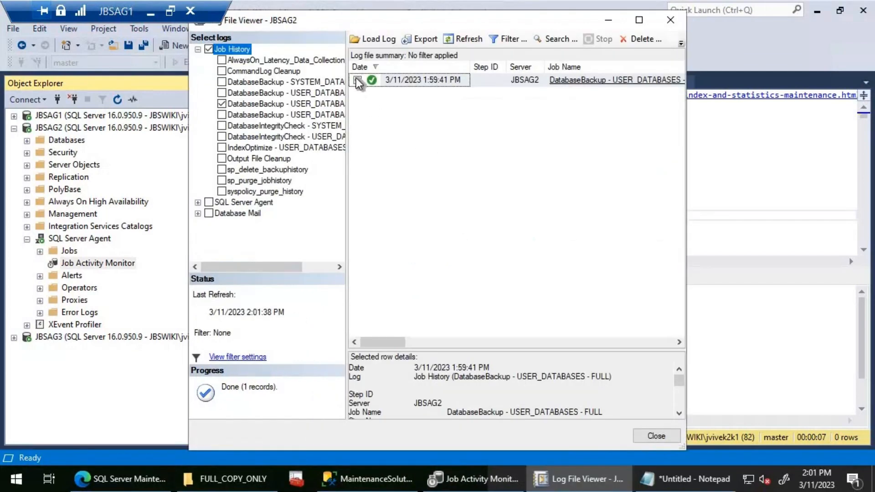
left_click(357, 80)
left_click(411, 94)
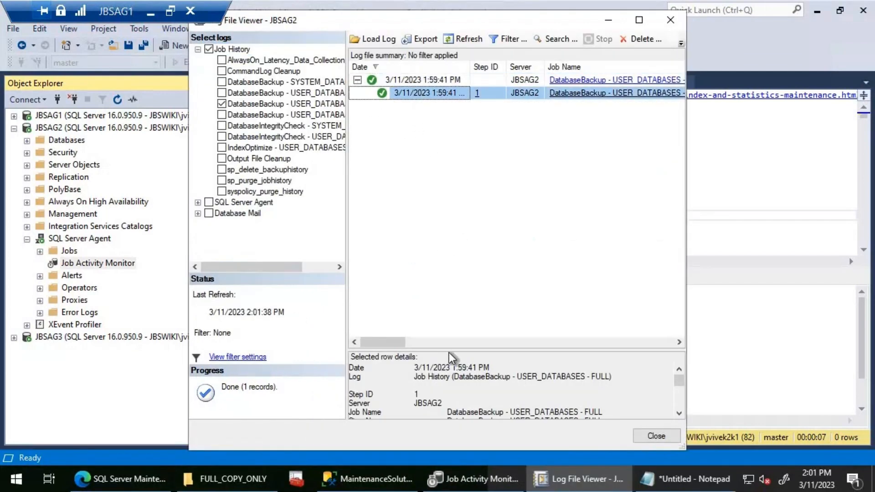
- Examine the preferred backup replica entry in the step message, then close the log and job monitor and collapse JBSAG2
mouse_move(446, 351)
left_mouse_down()
mouse_move(439, 165)
mouse_move(464, 165)
left_mouse_up()
left_click_drag(678, 234, 679, 392)
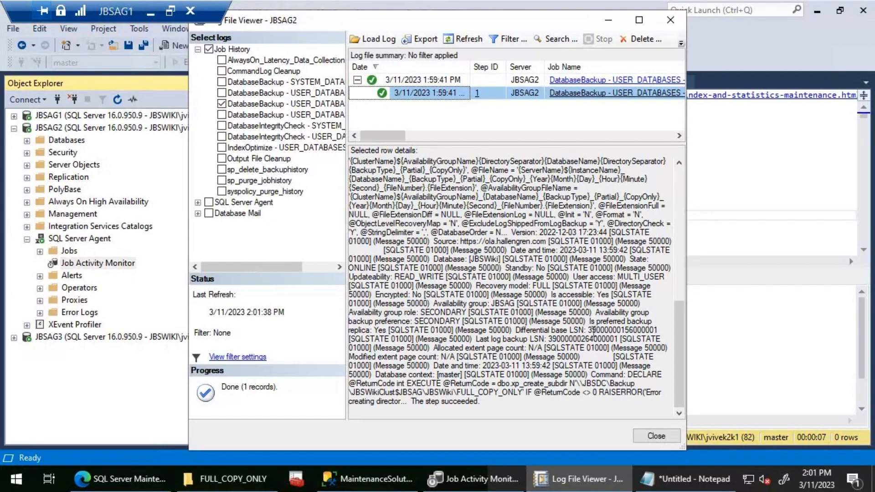
left_click_drag(590, 322, 384, 329)
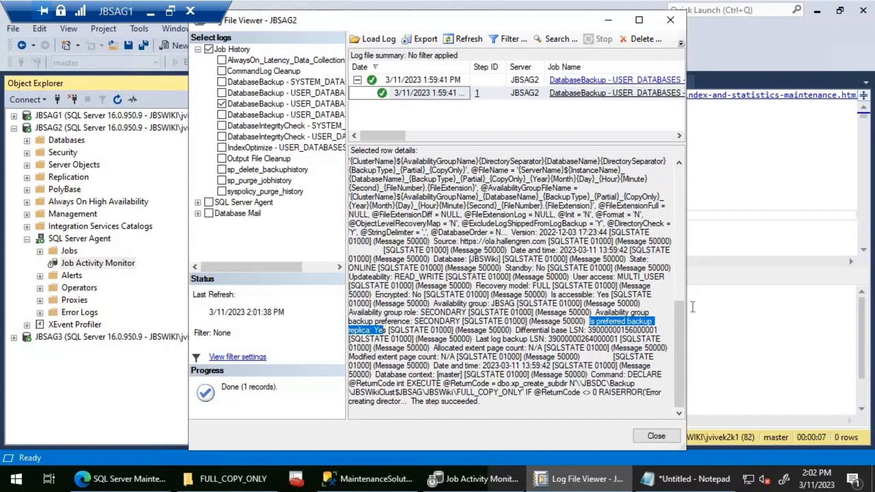
left_click(659, 434)
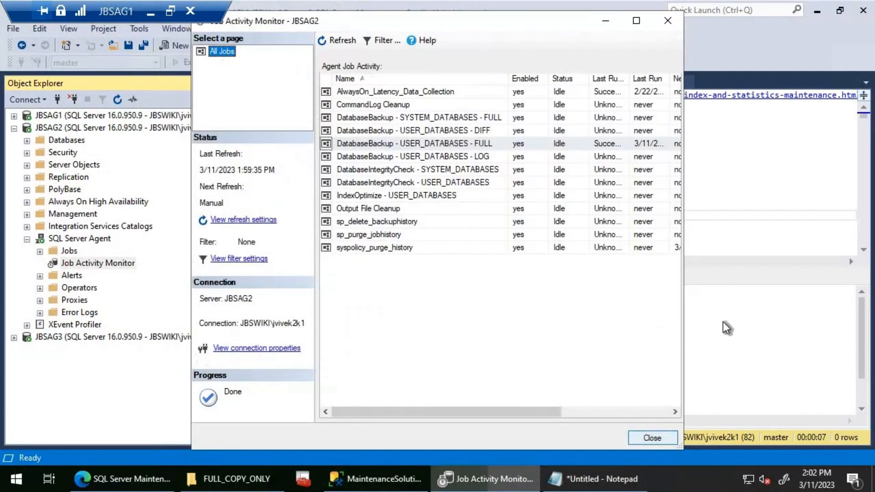
left_click(658, 443)
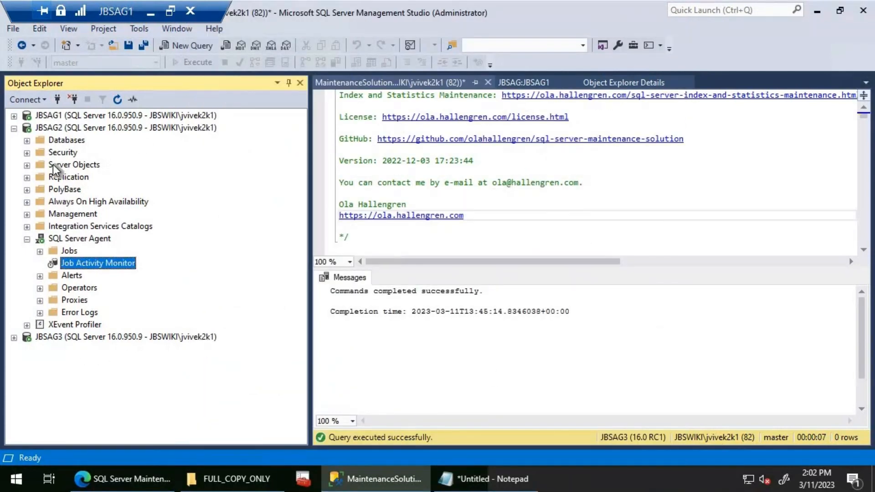
left_click(14, 128)
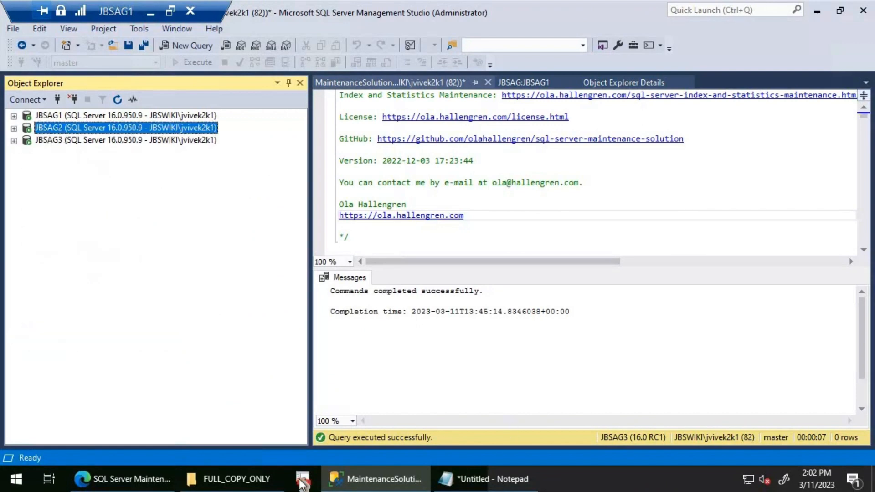
- Switch to File Explorer, return to the root of the Backup share and minimize the window
key("alt+Tab")
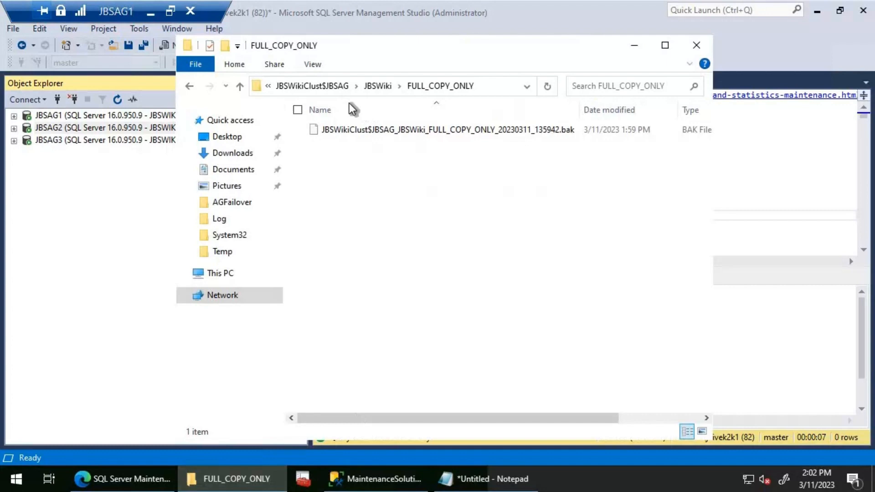
left_click(327, 91)
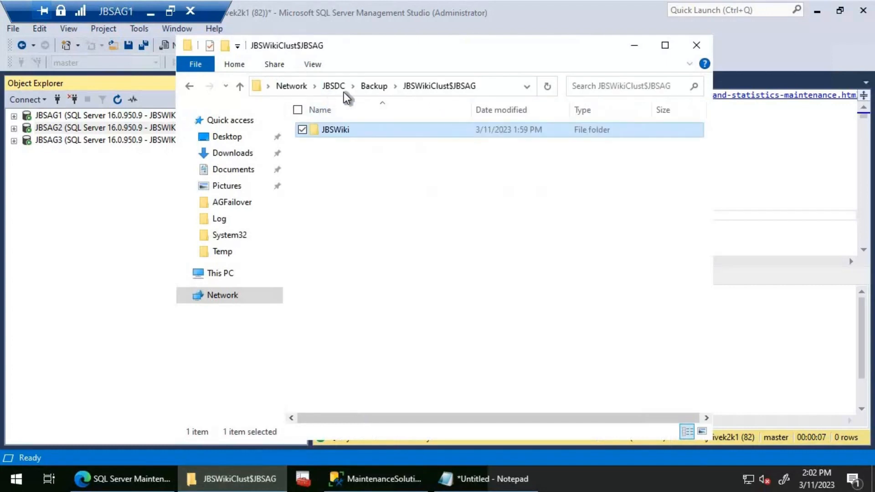
left_click(381, 92)
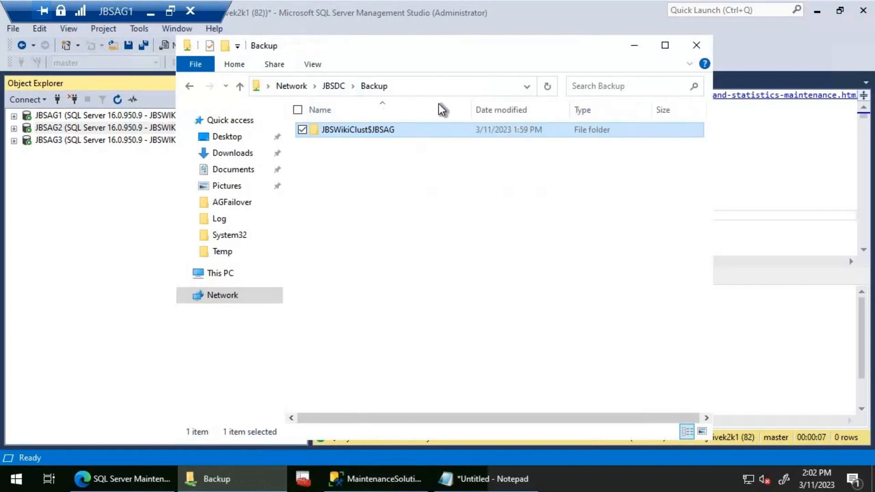
left_click(633, 45)
- Start the DatabaseBackup - USER_DATABASES - LOG job on JBSAG1 and check the Backup share for new content
left_click(14, 115)
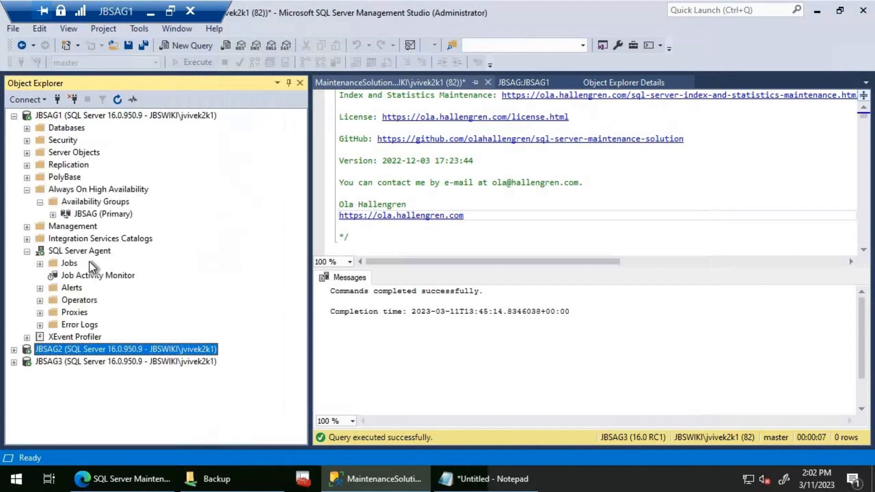
double_click(87, 275)
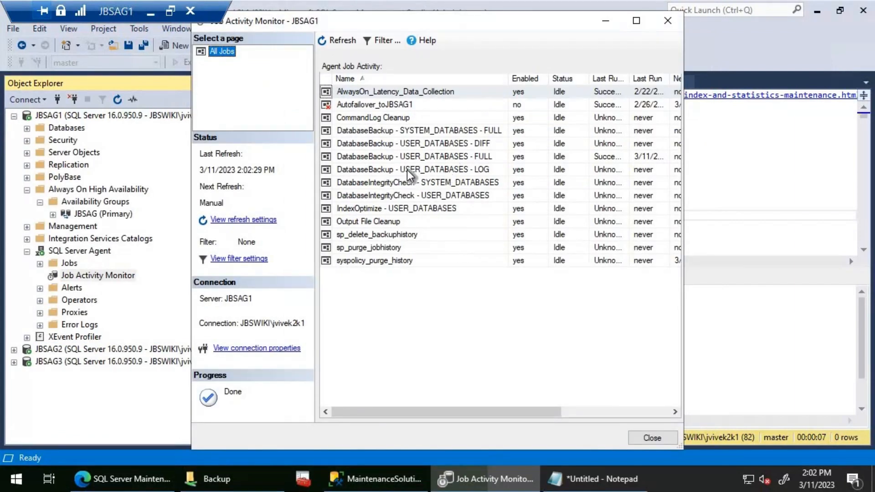
left_click(406, 171)
right_click(405, 171)
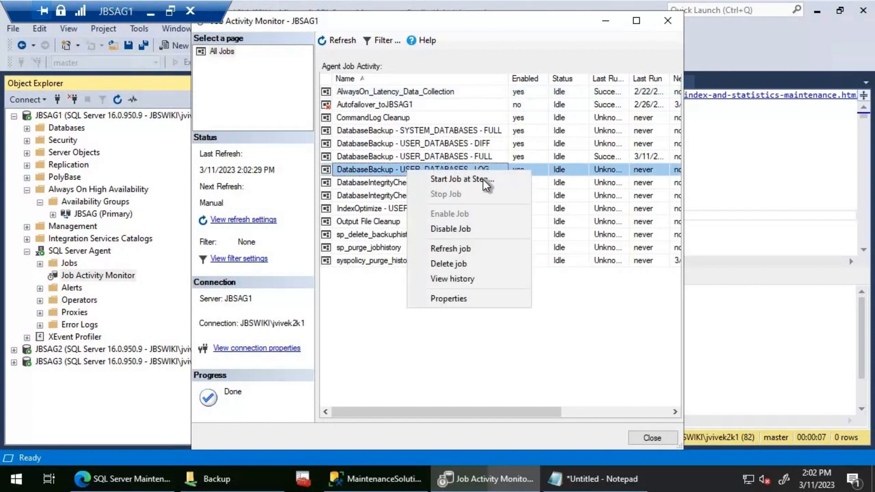
left_click(460, 179)
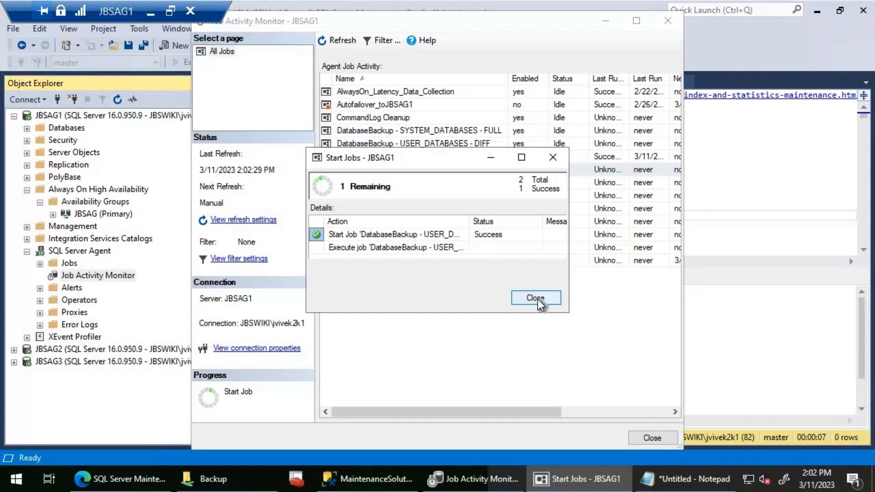
left_click(536, 298)
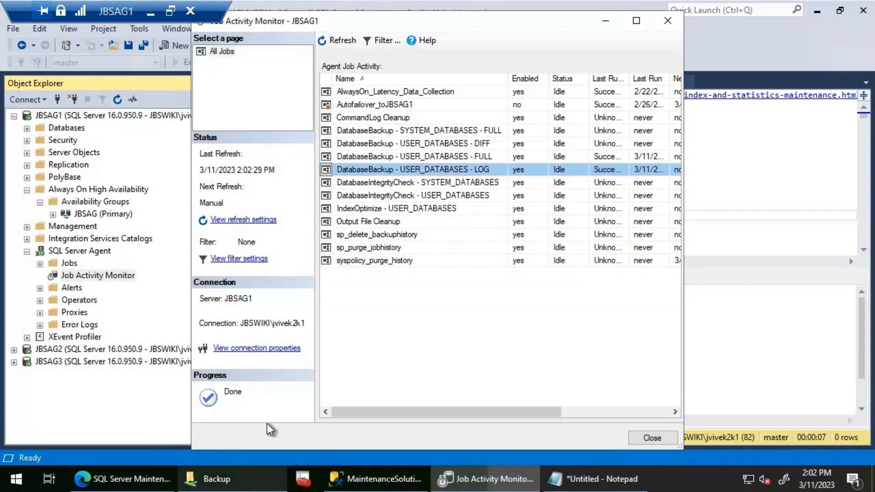
left_click(210, 478)
left_click(360, 209)
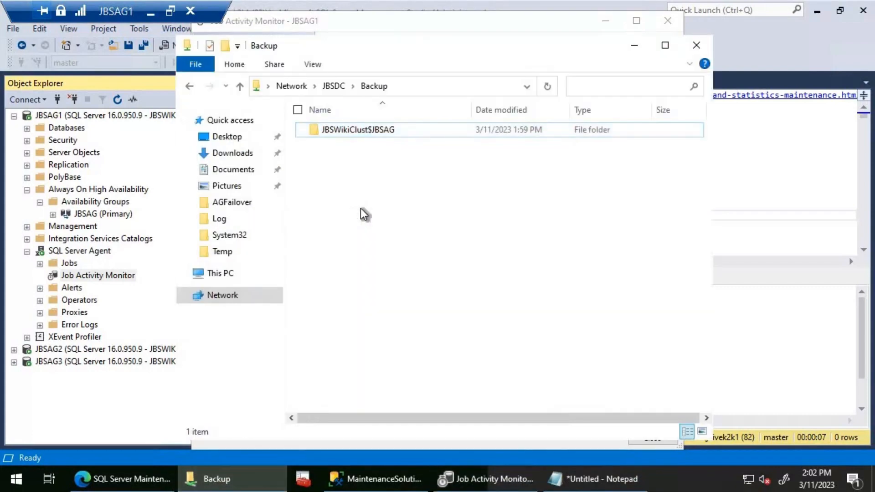
- Collapse JBSAG1 in Object Explorer and start the DatabaseBackup - USER_DATABASES - LOG job from the Job Activity Monitor on JBSAG2
left_click(14, 116)
left_click(14, 128)
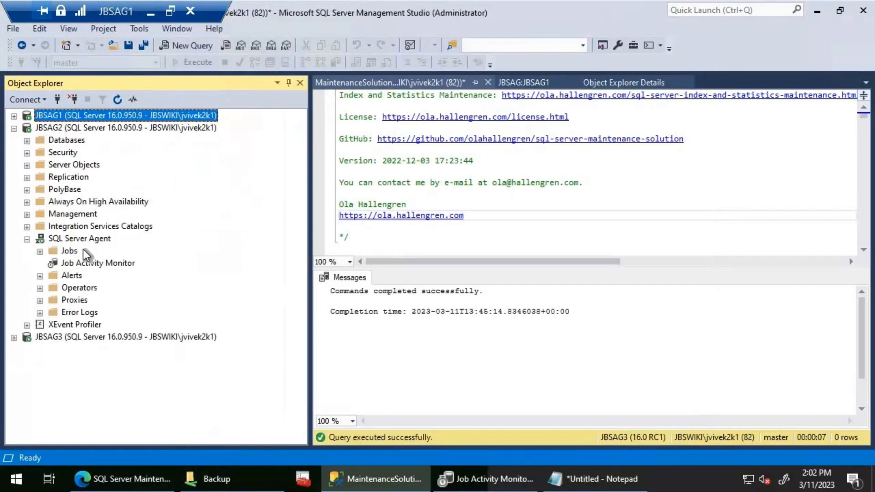
double_click(78, 262)
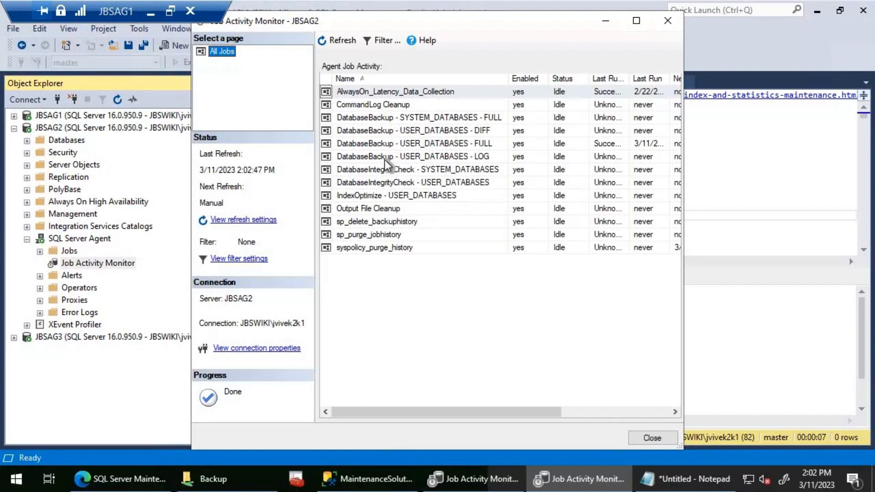
right_click(385, 160)
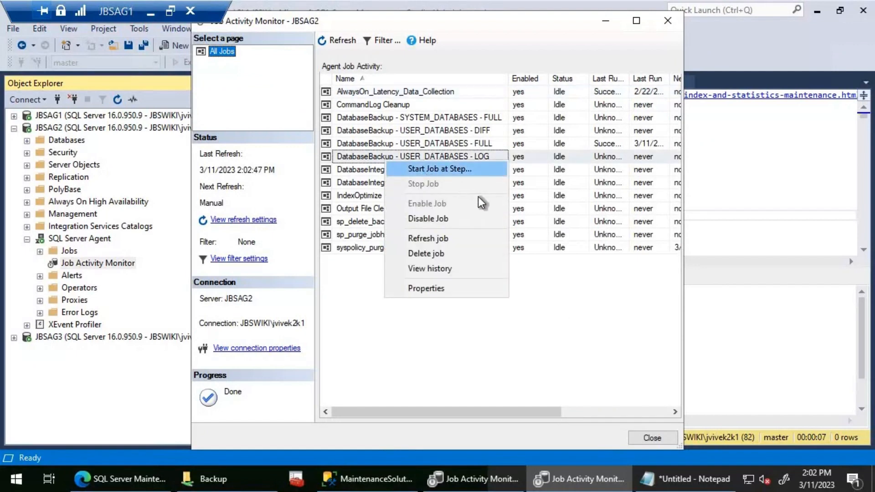
left_click(425, 170)
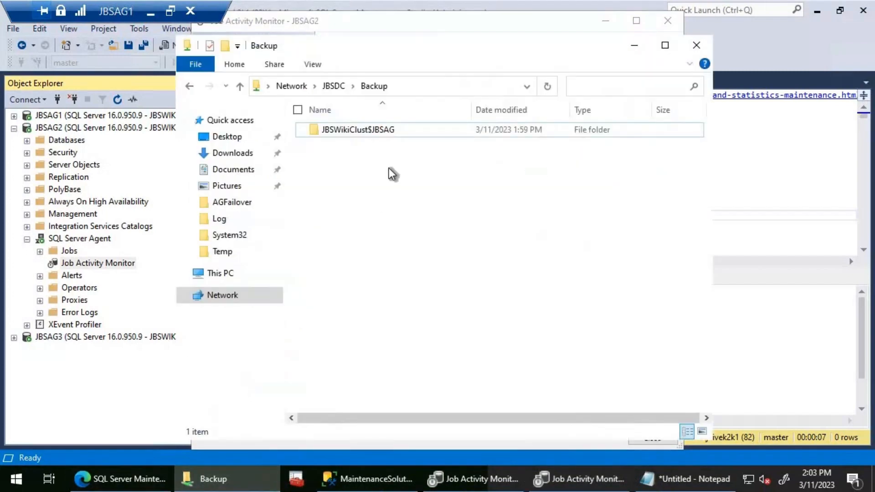
- Open the LOG folder under JBSWikiClust$JBSAG\JBSWiki in the Backup share to check for log backup files
double_click(349, 132)
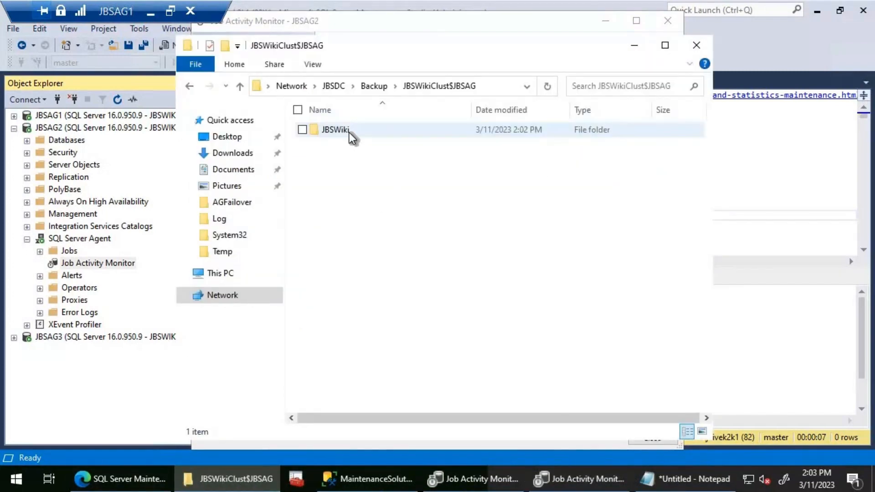
double_click(349, 133)
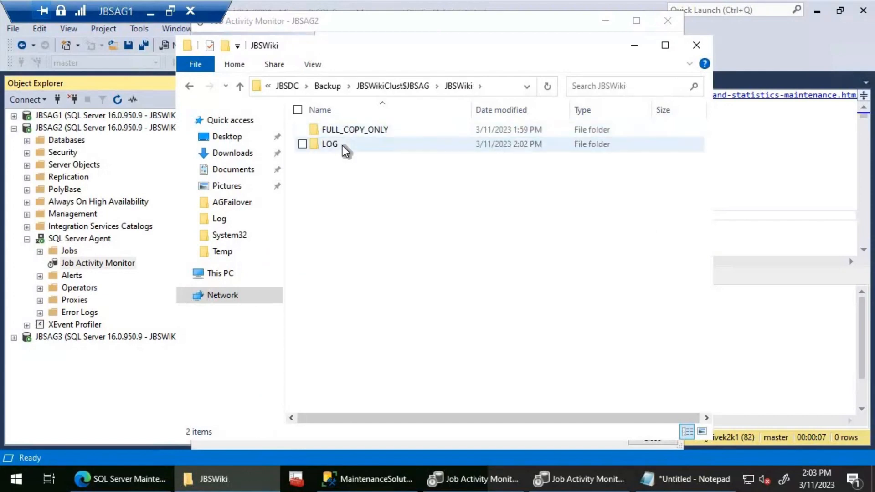
left_click(356, 147)
double_click(356, 145)
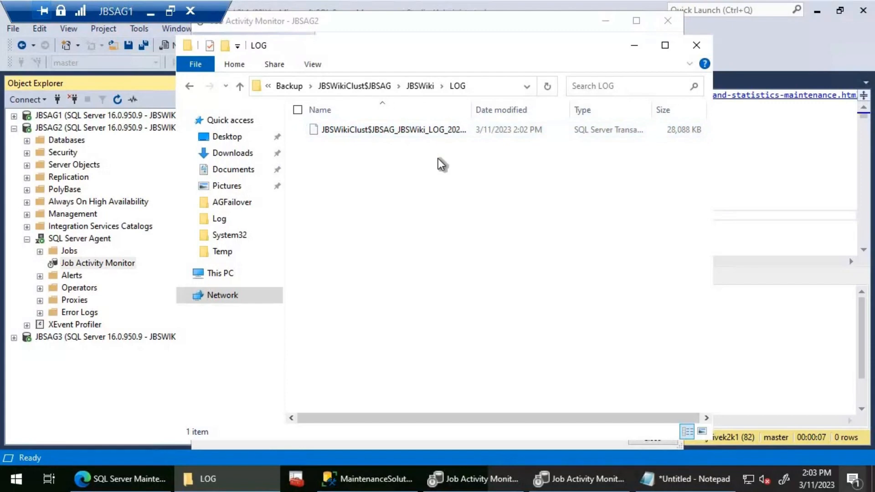
- Start the DatabaseBackup - USER_DATABASES - LOG job from the Job Activity Monitor on JBSAG3 and close the start dialog
left_click(15, 338)
double_click(93, 372)
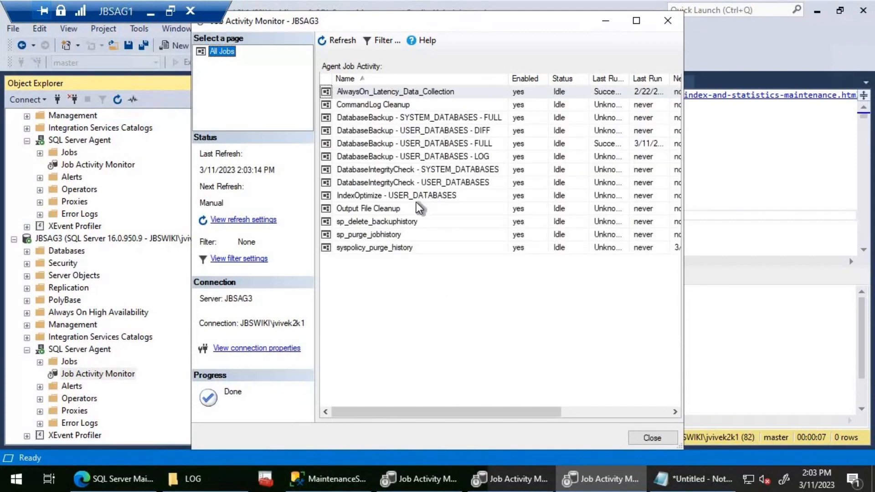
right_click(417, 156)
key("Down")
key("Return")
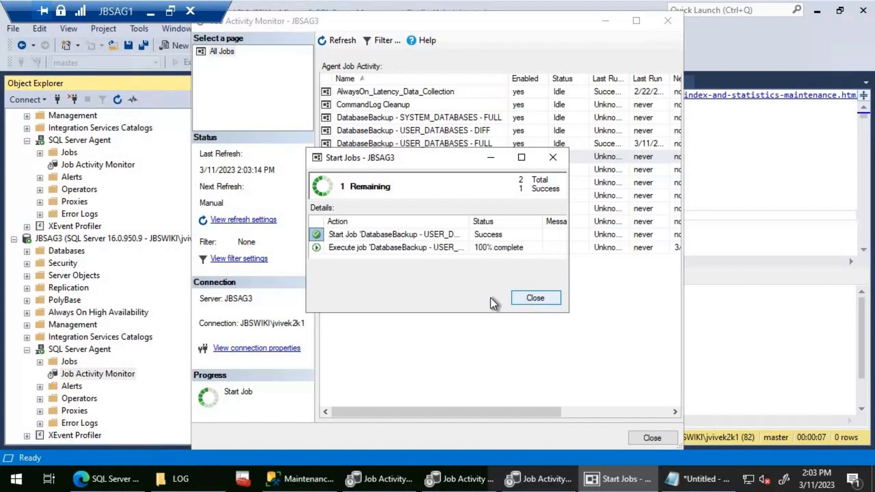
left_click(535, 298)
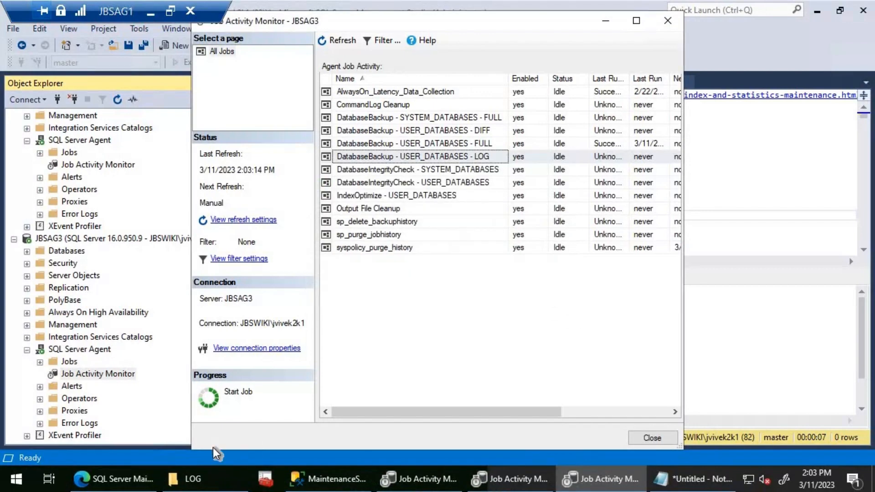
- Return to File Explorer and reopen the JBSWiki LOG folder from the Backup share root to look for new log backups
left_click(215, 480)
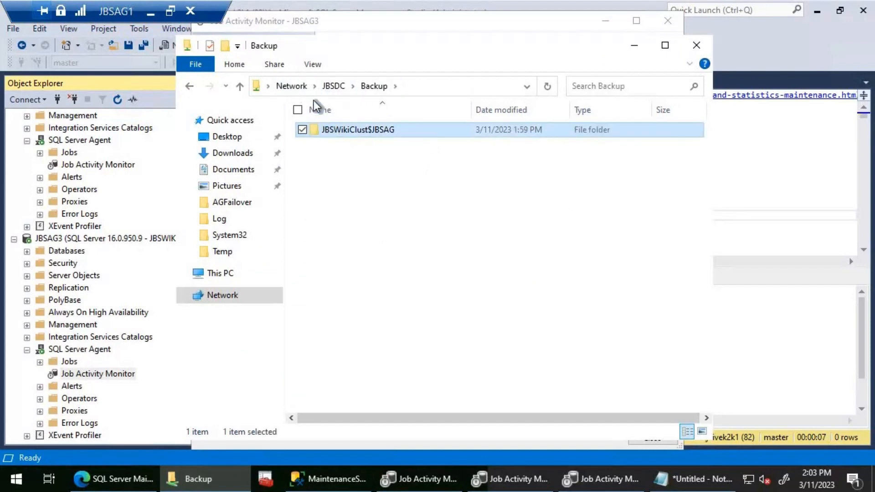
double_click(359, 131)
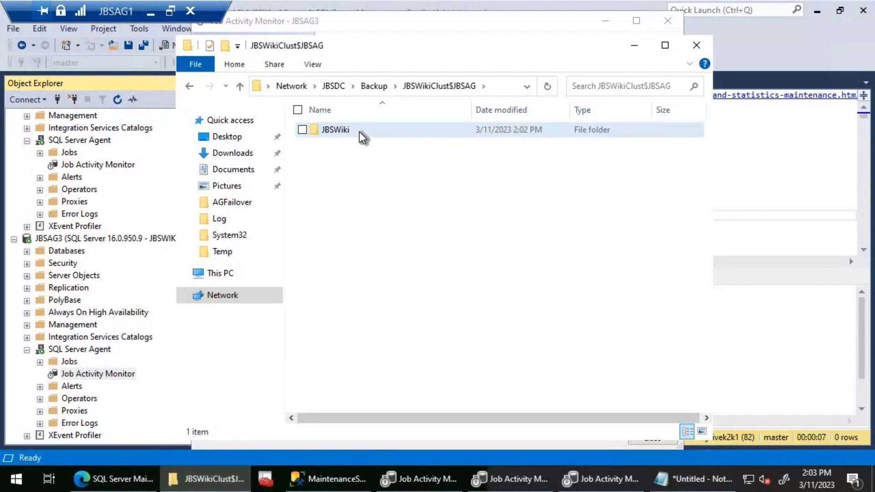
double_click(359, 130)
double_click(381, 144)
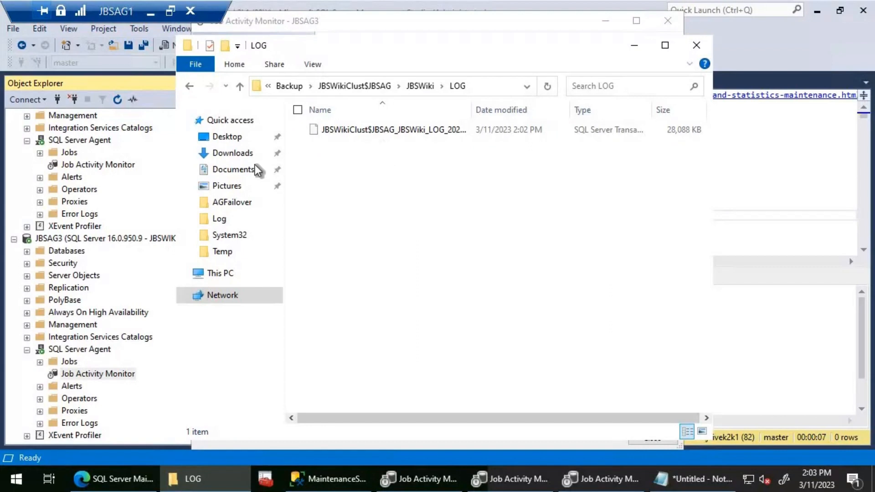
- Collapse JBSAG2 and JBSAG3 in Object Explorer, then review the JBSAG availability group's Backup Preferences from JBSAG1 without changing them
left_click(81, 160)
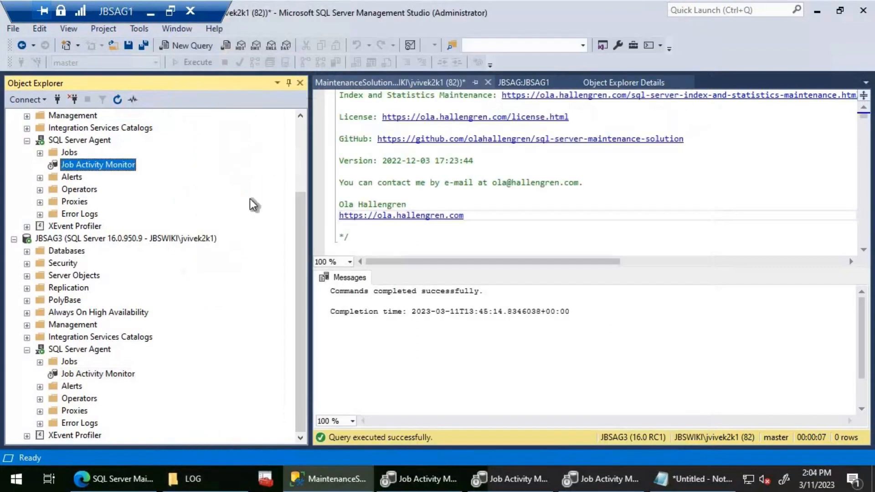
left_click(303, 133)
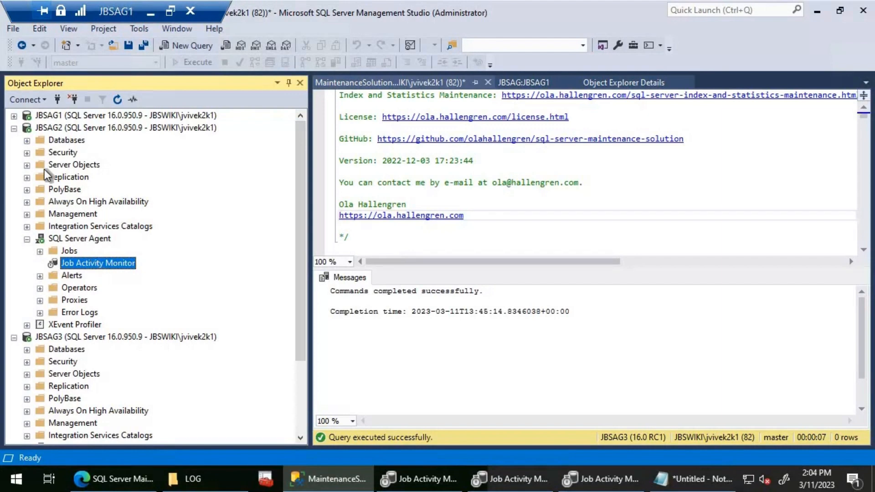
left_click(14, 129)
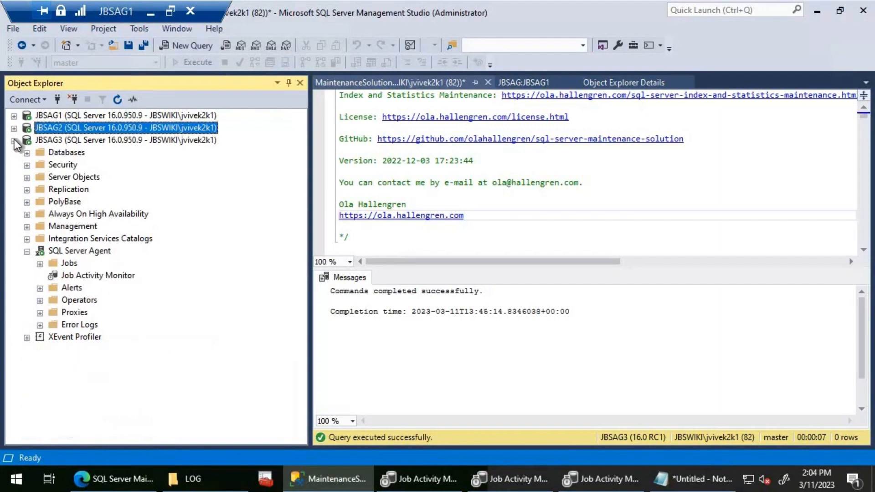
left_click(14, 115)
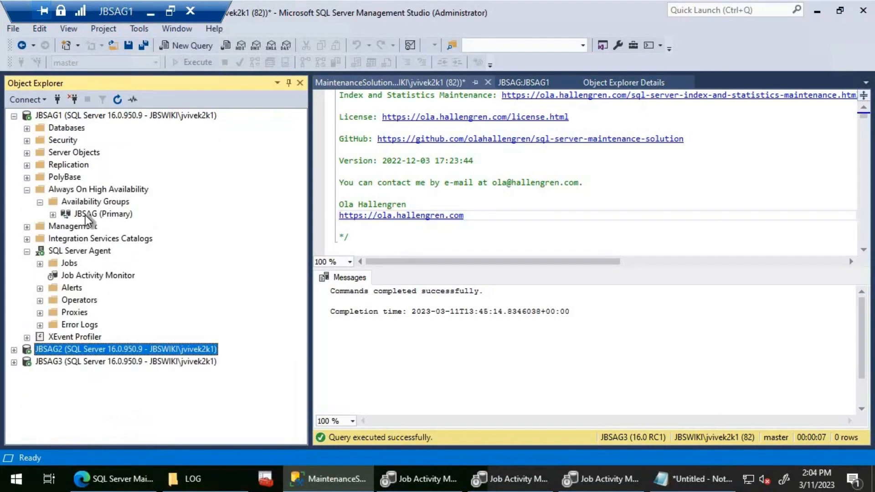
right_click(85, 215)
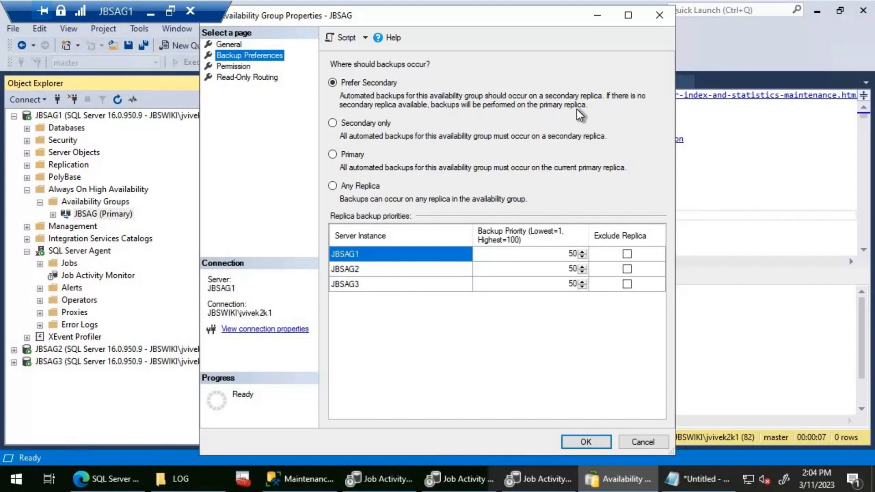
left_click(635, 441)
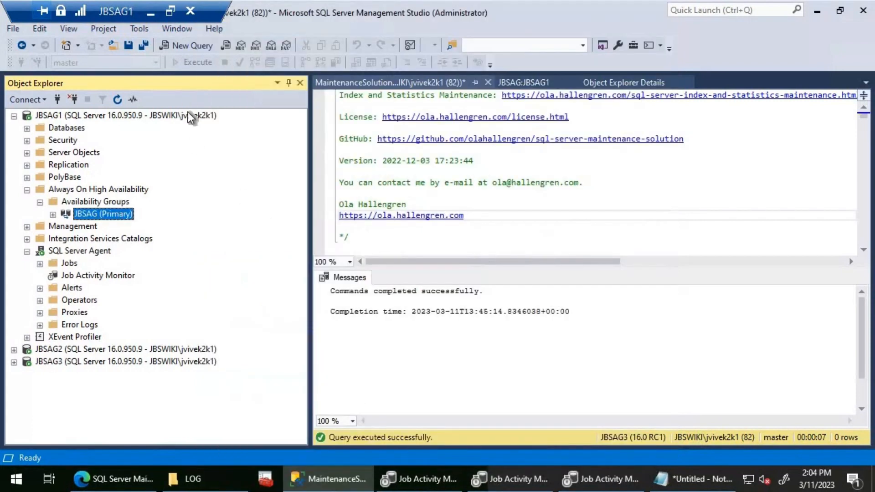
- Minimize the JBSAG1 remote session and open a Remote Desktop connection to JBSAG2
left_click(153, 11)
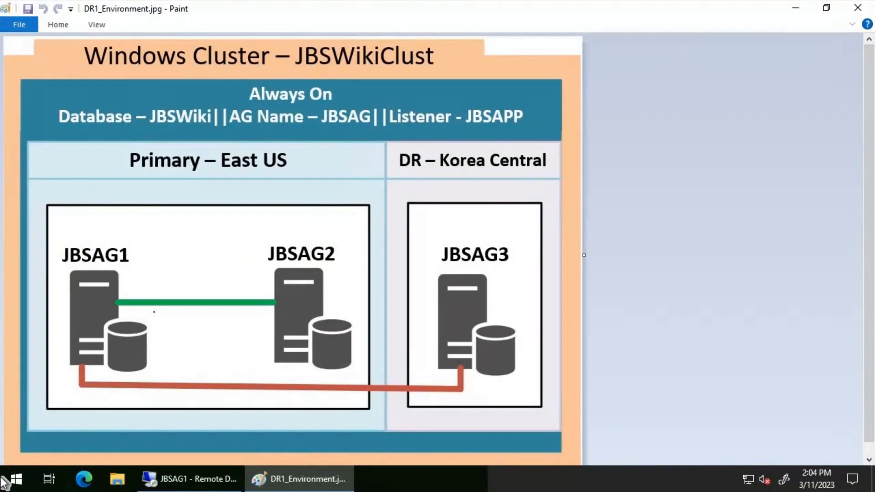
right_click(9, 479)
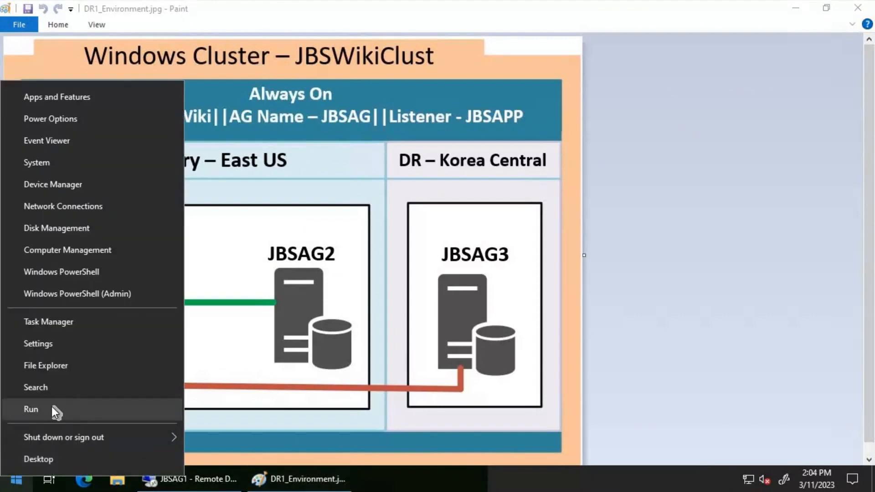
left_click(51, 407)
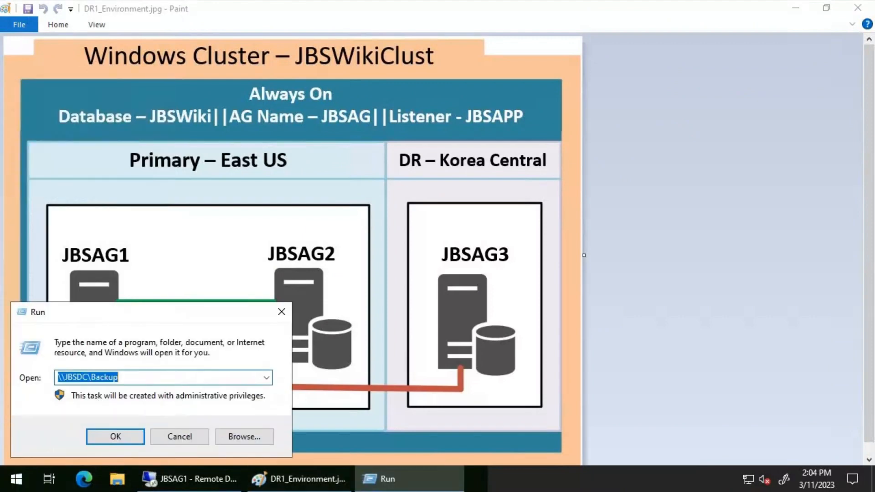
type("mstsc")
key("Return")
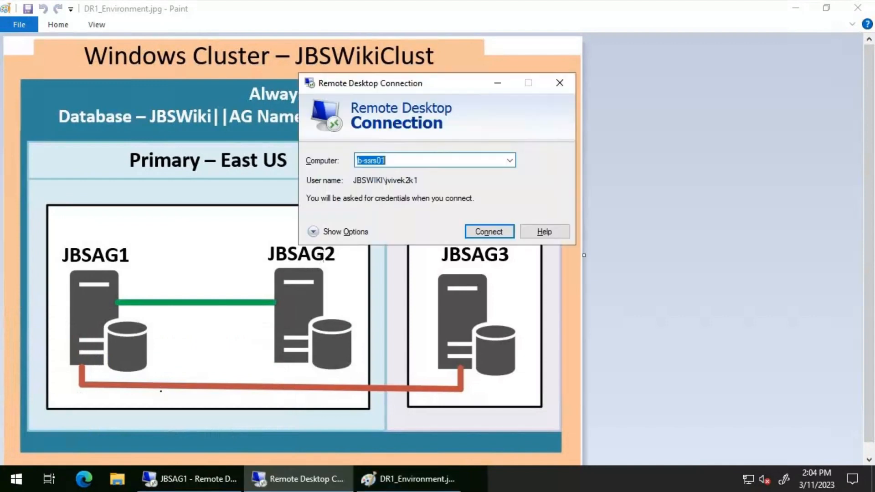
type("JBSAG")
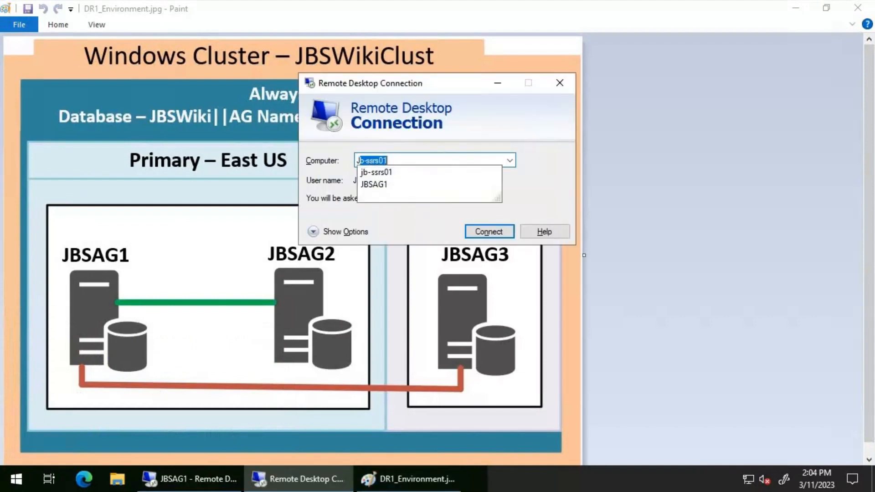
type("2")
key("Return")
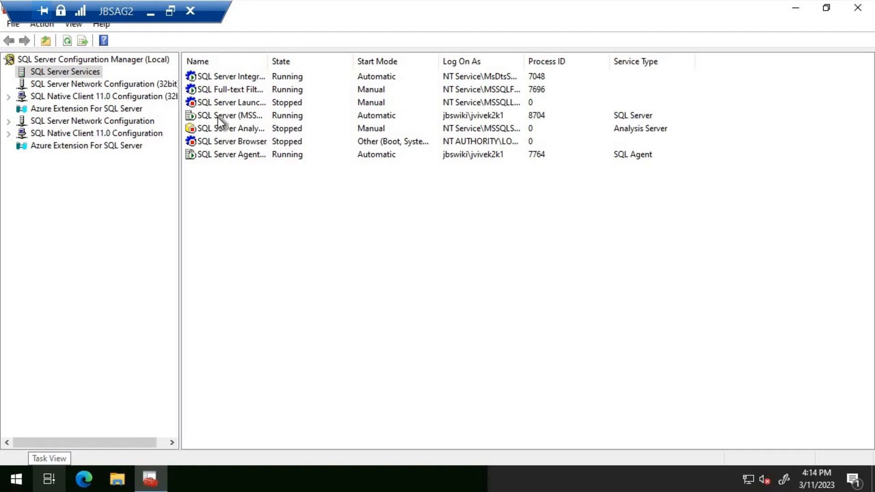
- Stop the SQL Server database engine service on JBSAG2 in SQL Server Configuration Manager and refresh the service list
left_click(218, 116)
right_click(218, 116)
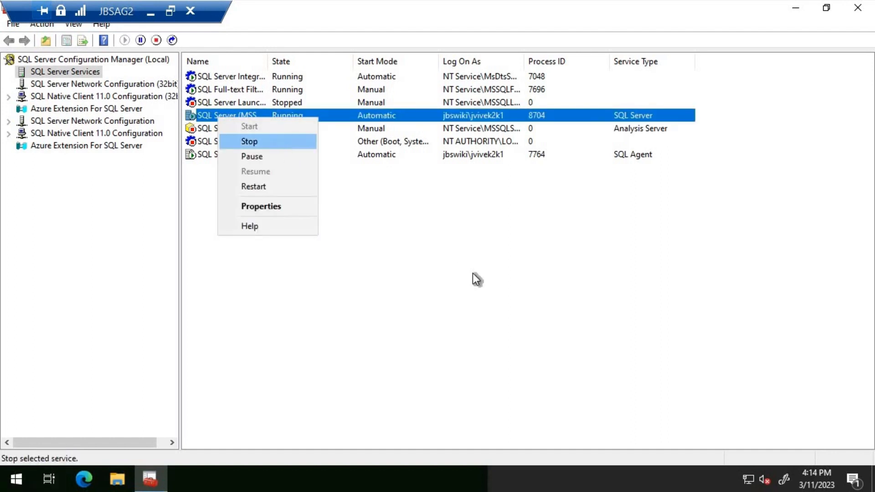
key("Return")
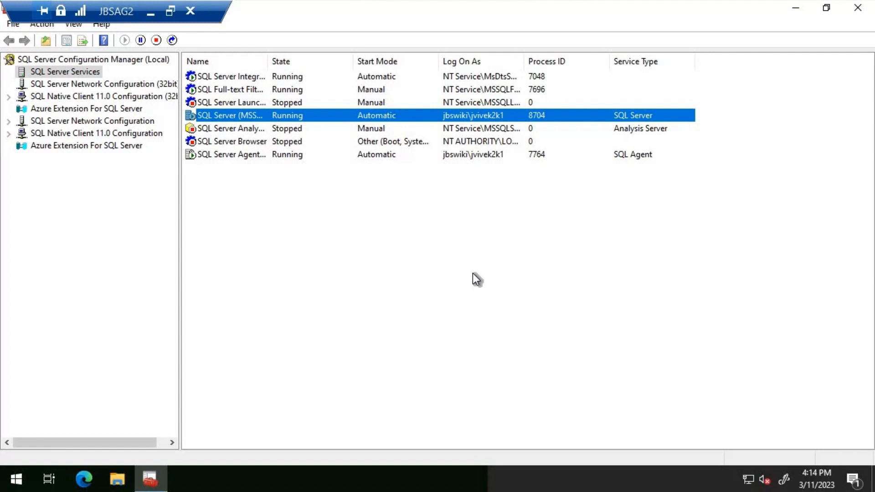
left_click(472, 269)
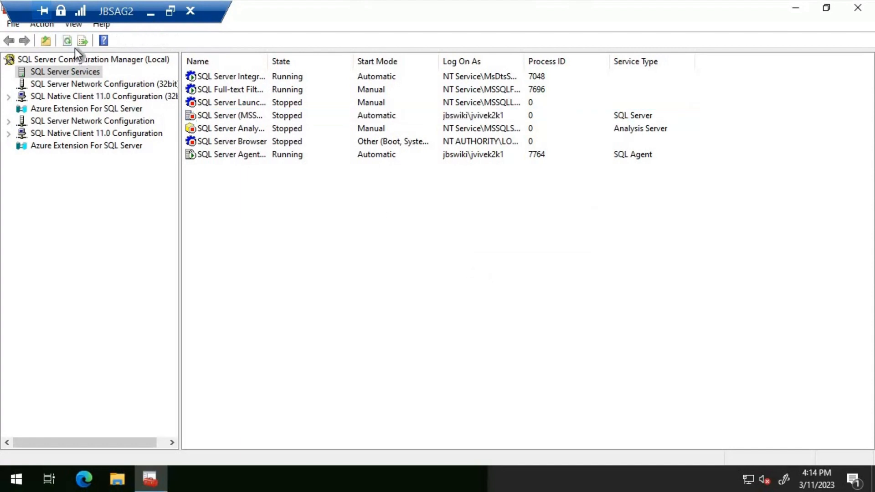
left_click(68, 41)
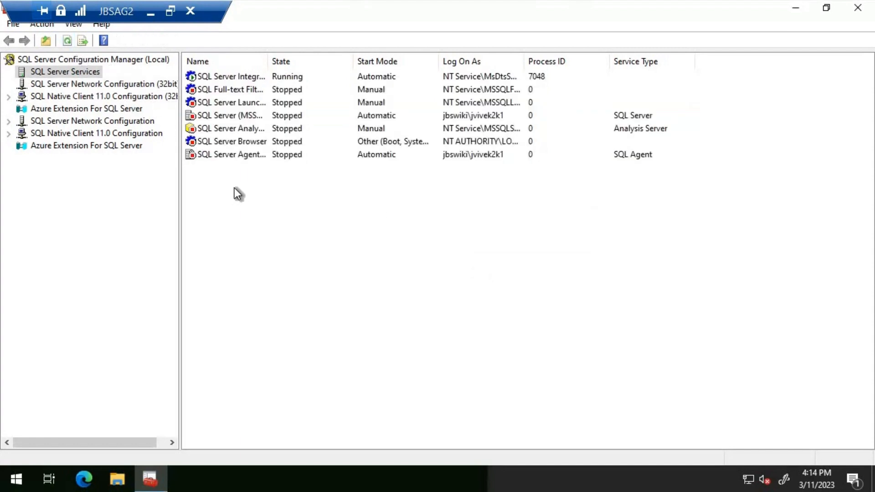
- Switch back to the JBSAG1 remote session and bring up the Job Activity Monitor for JBSAG1
left_click(154, 13)
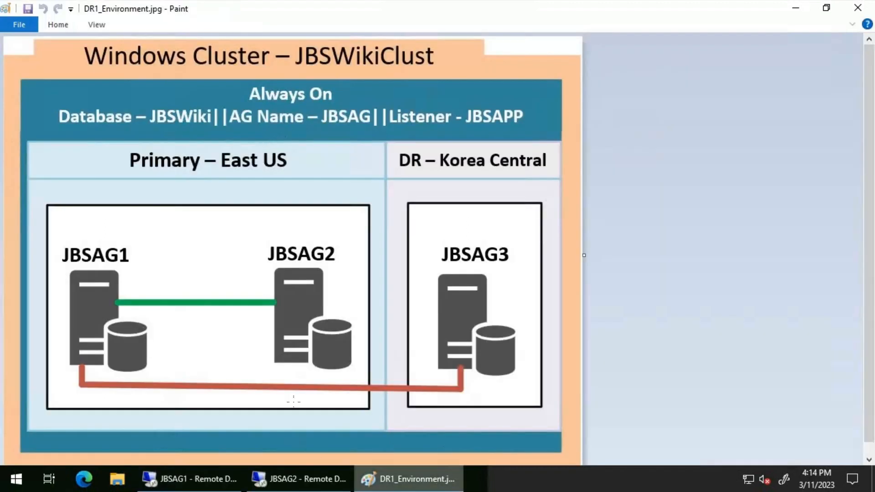
left_click(189, 476)
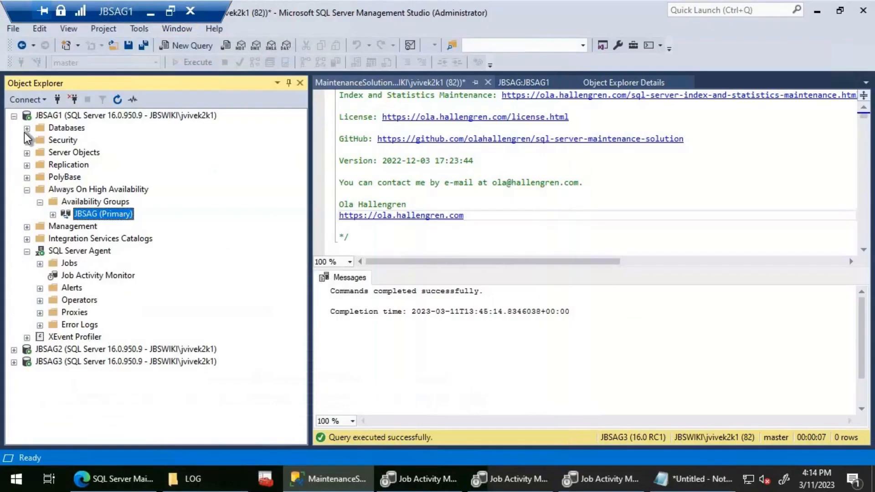
double_click(76, 276)
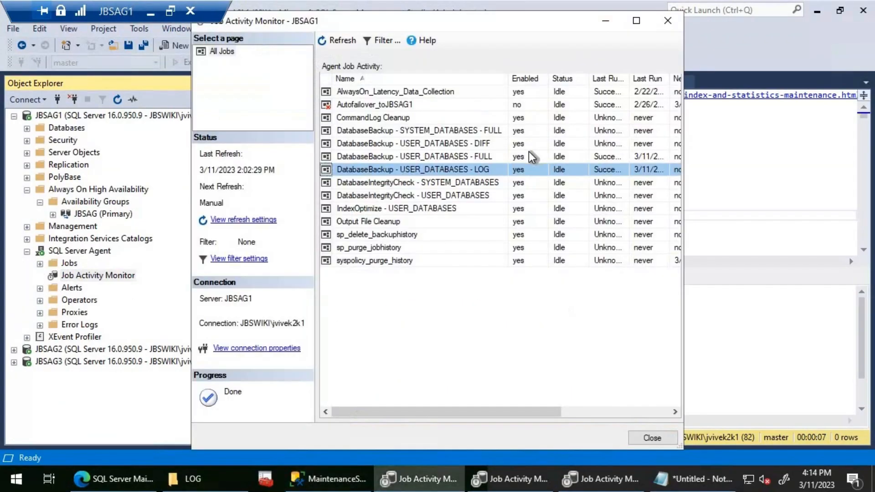
right_click(417, 157)
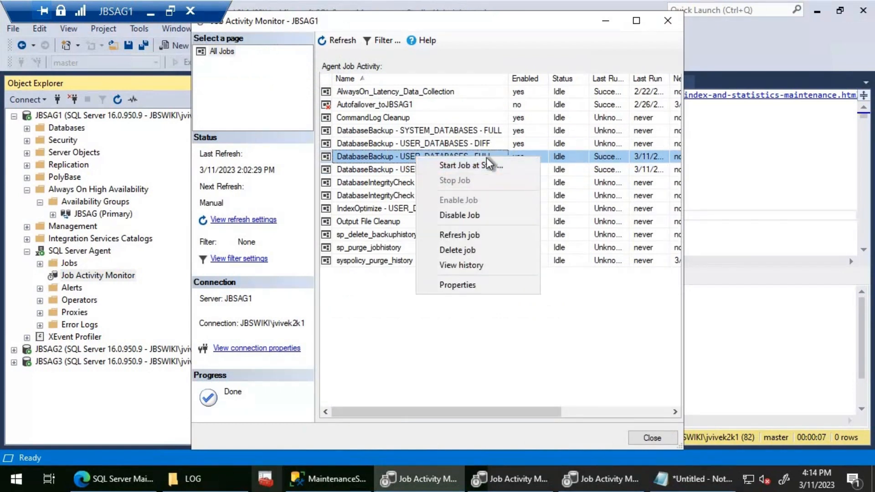
- Switch to File Explorer and open the FULL_COPY_ONLY folder under JBSWiki to check the existing full backups
key("alt+Tab")
left_click(412, 87)
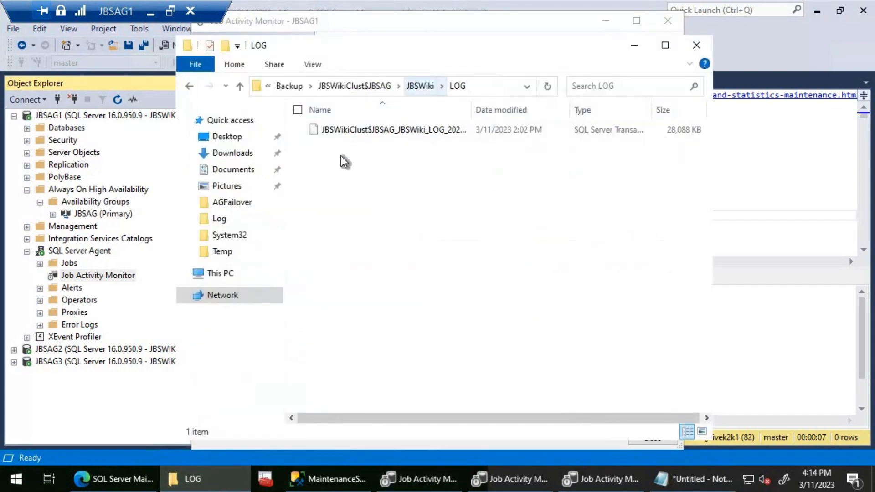
double_click(333, 126)
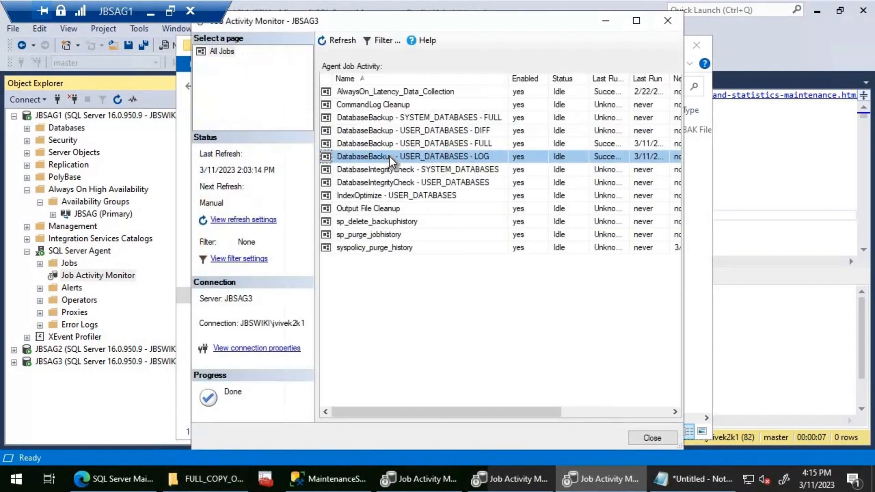
- Close the Job Activity Monitor windows of JBSAG3 and JBSAG2
right_click(389, 157)
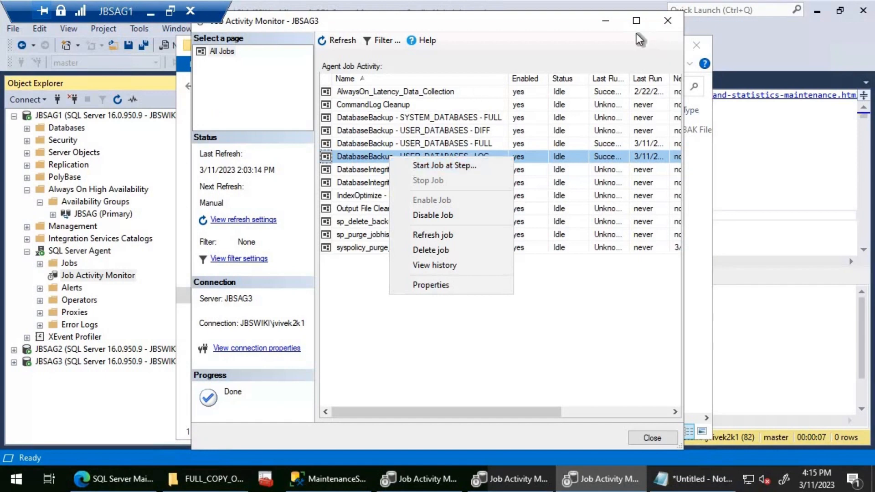
left_click(582, 474)
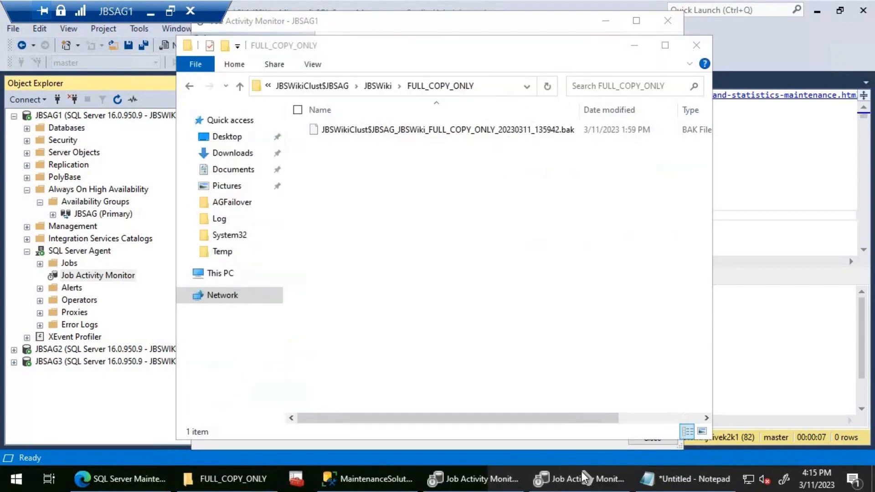
left_click(582, 473)
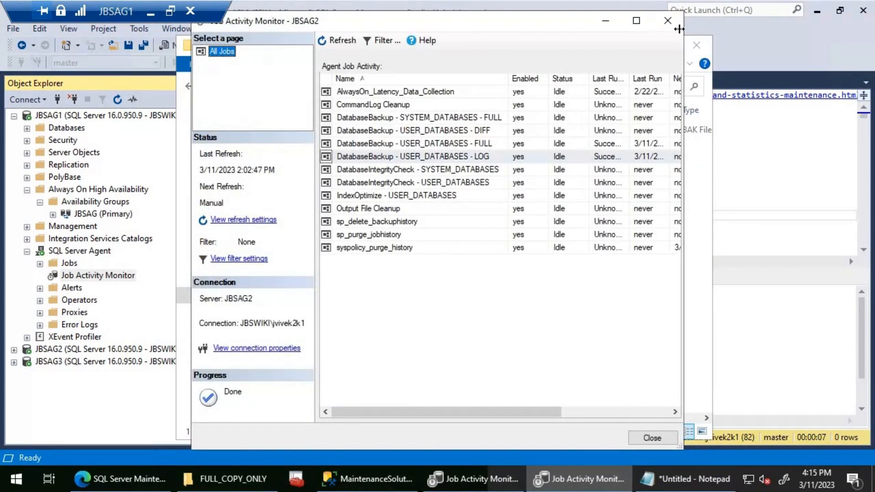
left_click(668, 21)
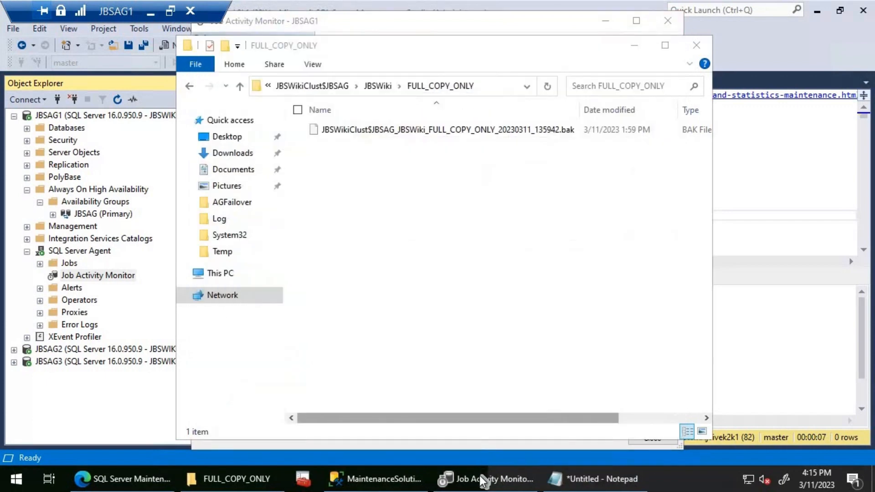
- Start the DatabaseBackup - USER_DATABASES - FULL job on JBSAG1 and check the FULL_COPY_ONLY folder for new backup files
left_click(479, 477)
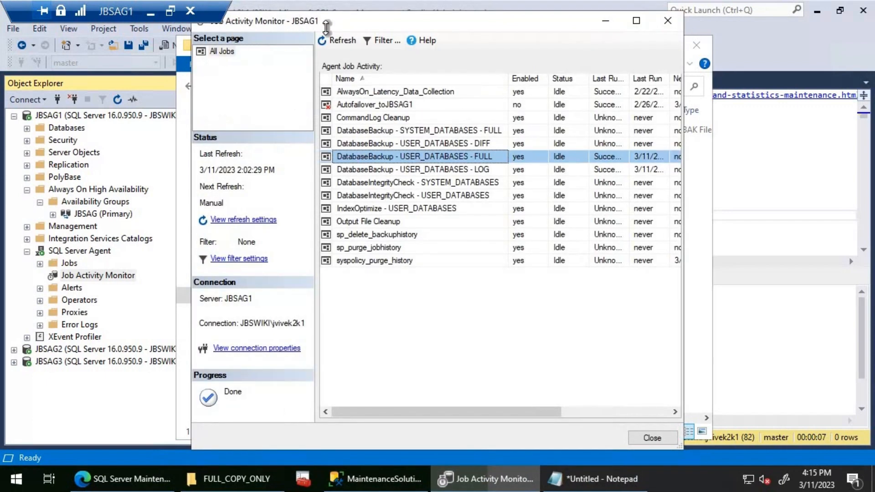
right_click(402, 157)
left_click(451, 165)
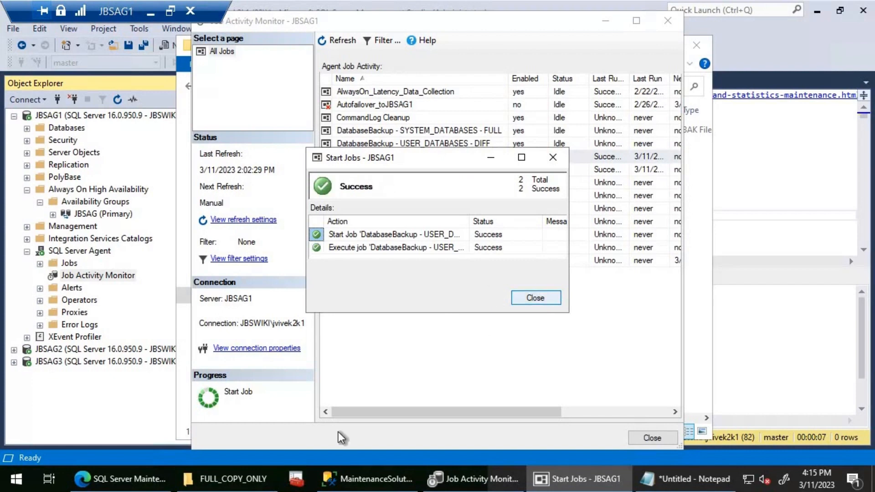
key("alt+Tab")
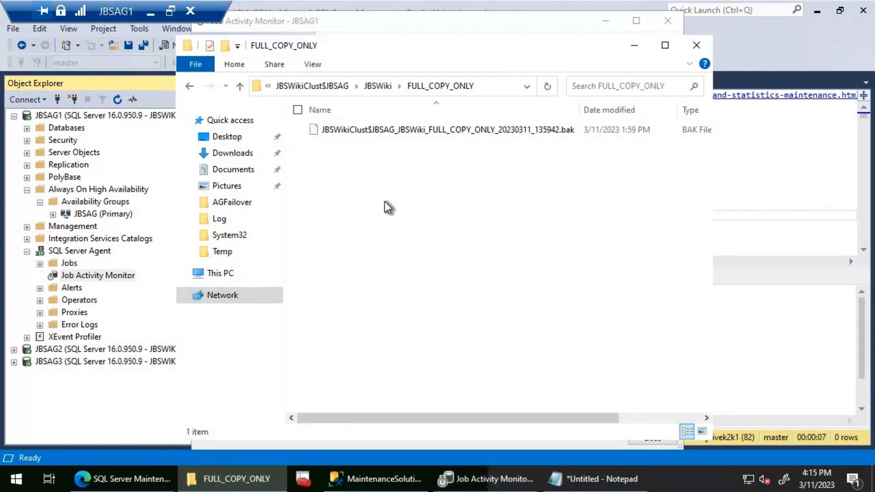
- Open the Job Activity Monitor for JBSAG3 and start its DatabaseBackup - USER_DATABASES - FULL job
left_click(15, 362)
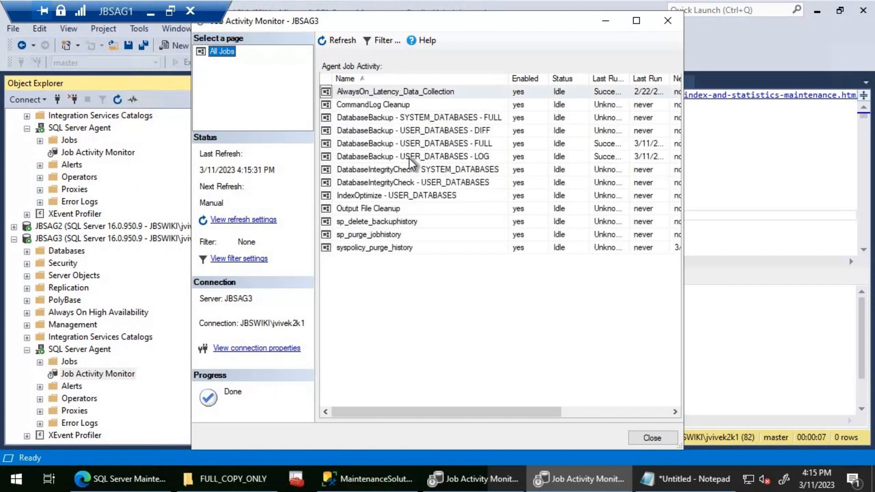
left_click(409, 142)
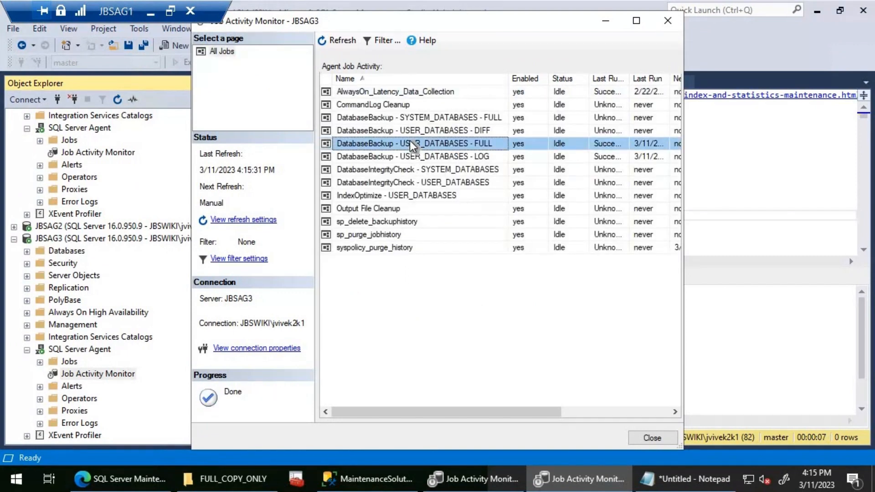
right_click(427, 151)
key("Escape")
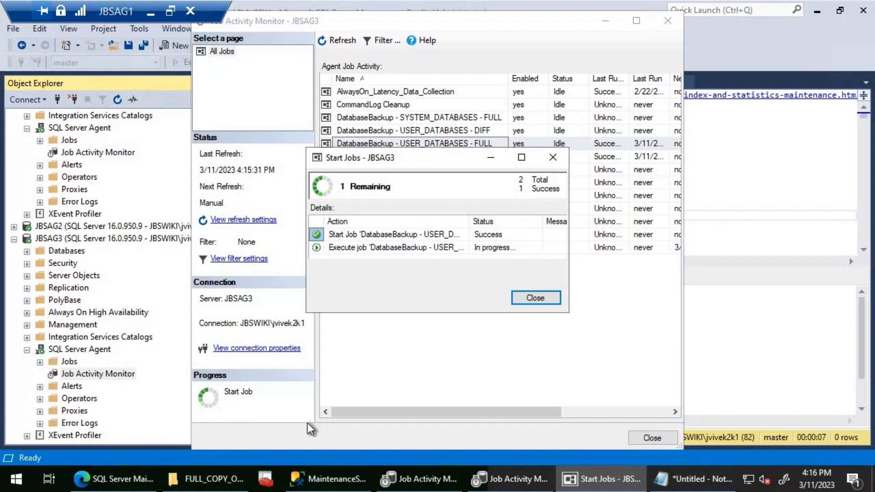
- Compare the JBSAG3 job progress with the backup files in the FULL_COPY_ONLY folder and dismiss the finished job's progress dialog
left_click(210, 479)
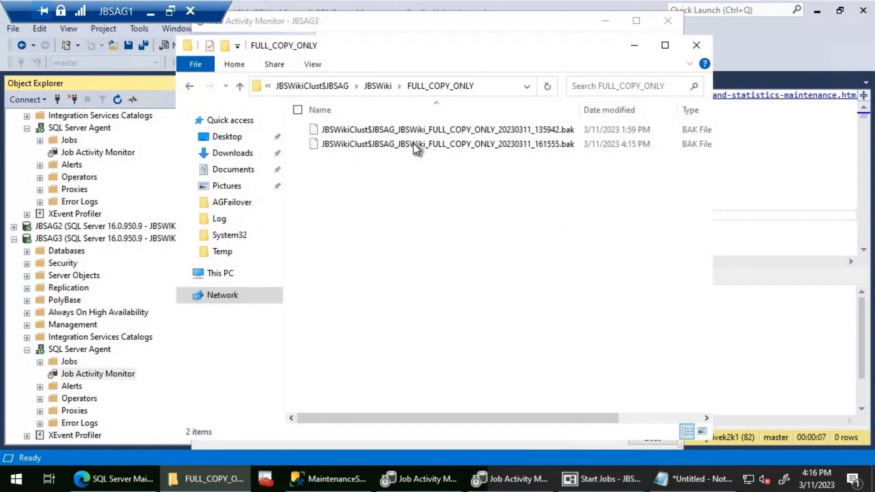
mouse_move(413, 143)
left_click(594, 483)
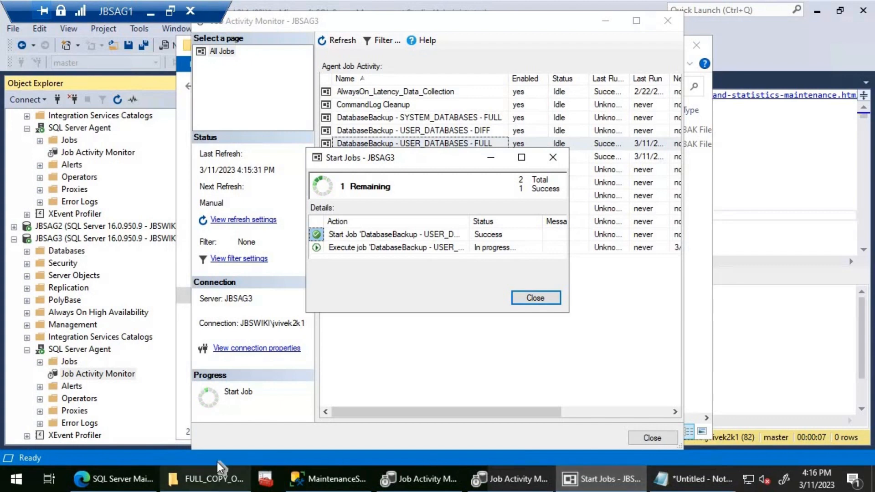
left_click(214, 473)
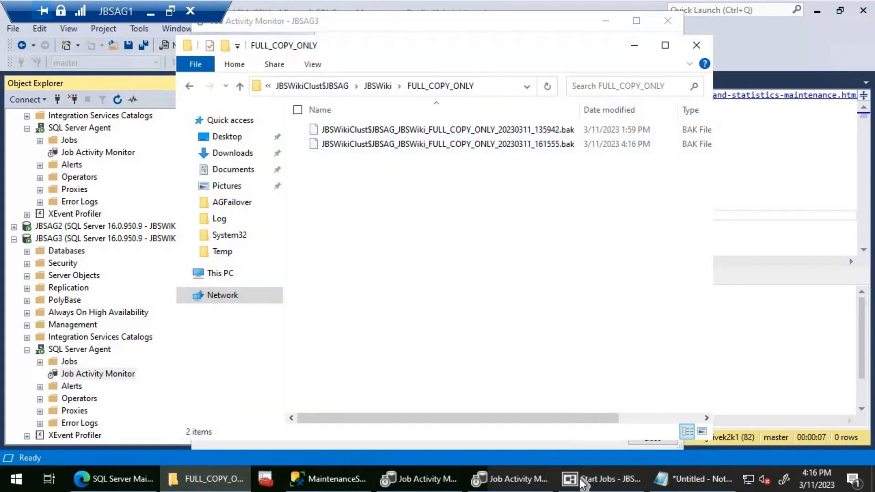
left_click(545, 476)
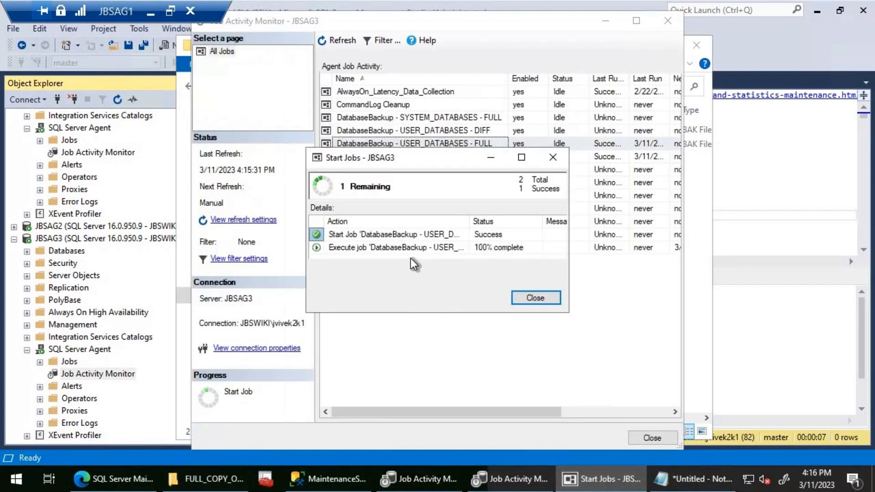
left_click(534, 297)
left_click(227, 479)
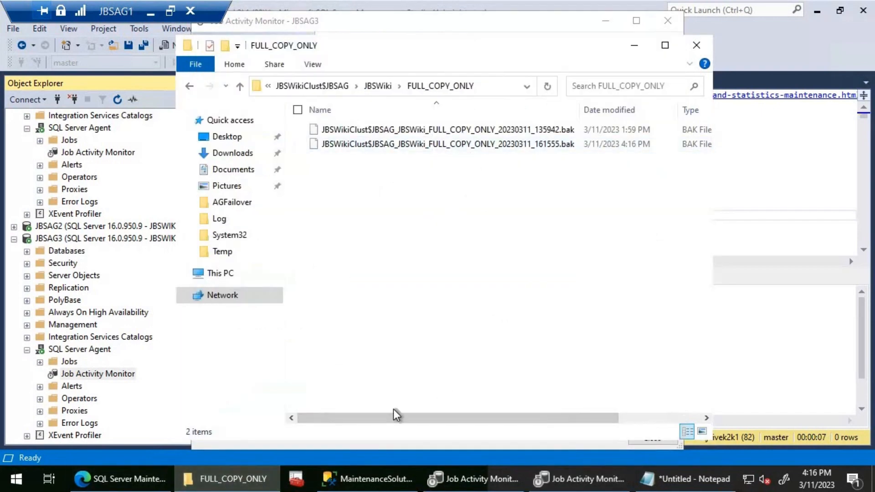
- Minimize the JBSAG1 remote session and start a recent Remote Desktop connection to jbsag3
left_click(154, 12)
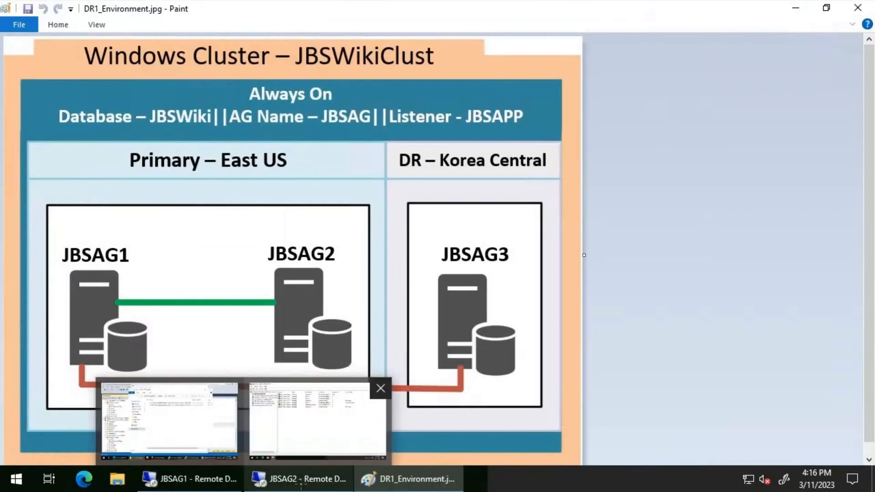
left_click(299, 482)
right_click(298, 482)
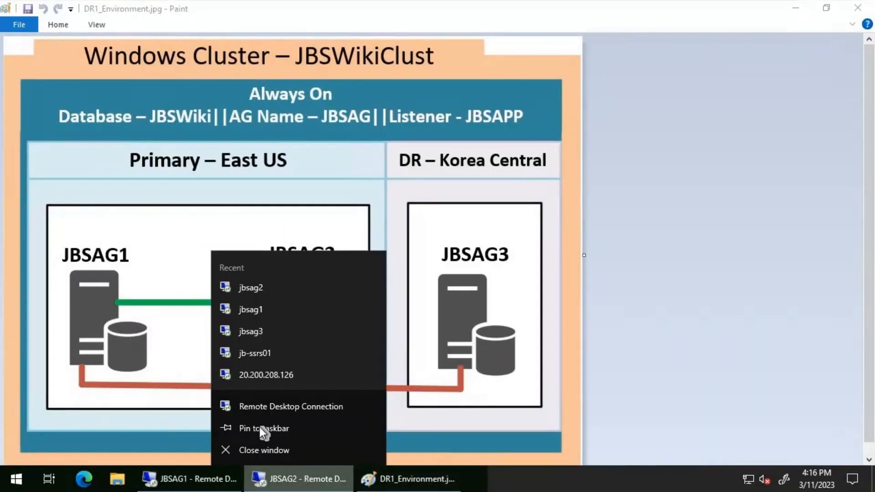
left_click(240, 329)
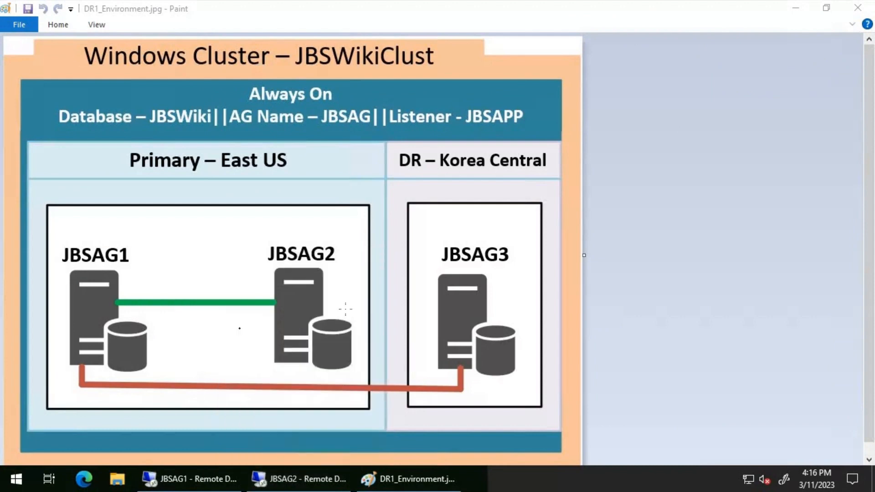
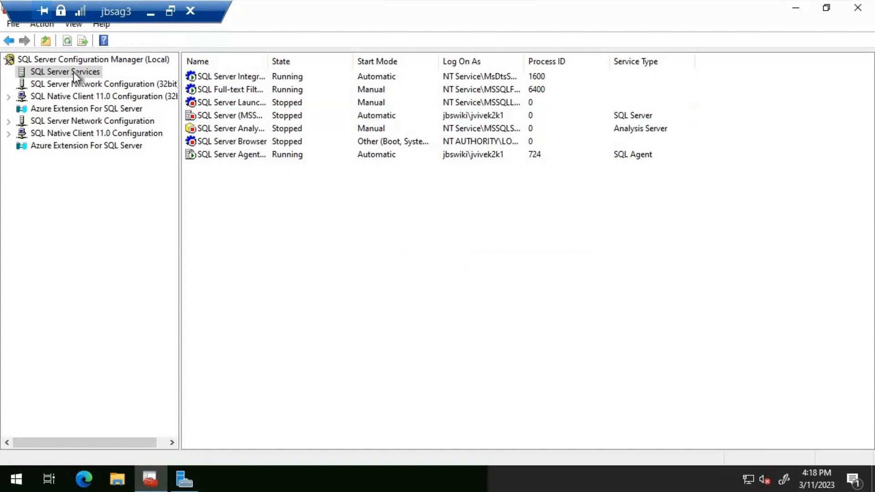
- Refresh the SQL Server services list on jbsag3 and return to the JBSAG1 remote session
left_click(69, 41)
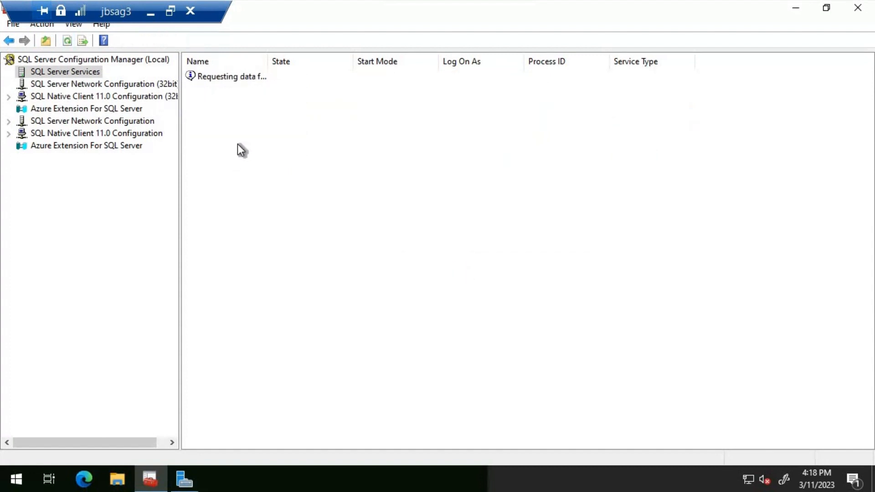
left_click(151, 13)
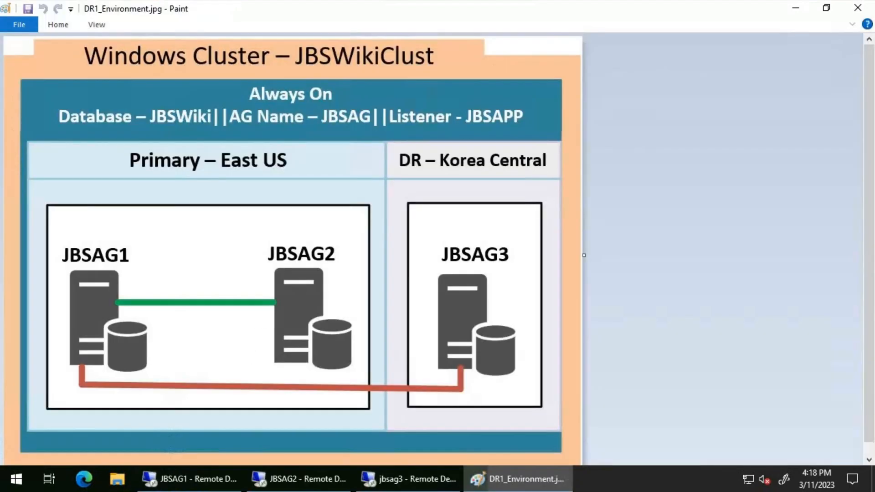
left_click(197, 476)
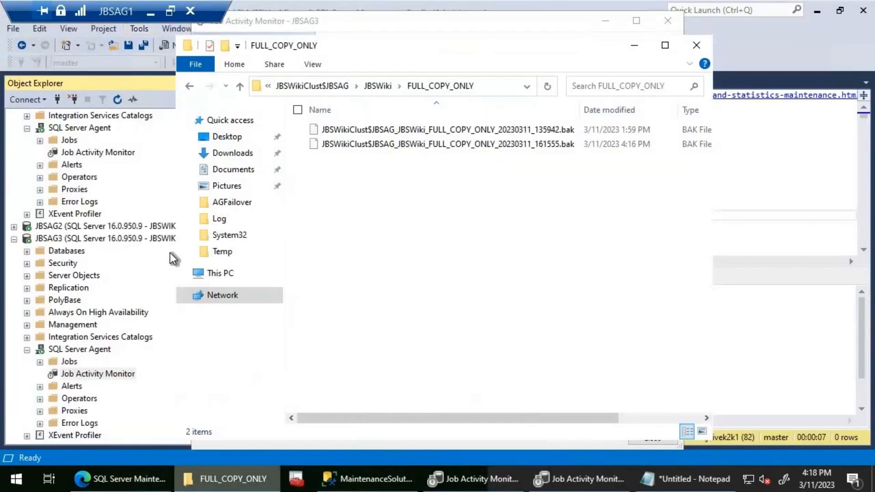
- Start the DatabaseBackup - USER_DATABASES - FULL job in JBSAG1's Job Activity Monitor and select the newest backup file in the FULL_COPY_ONLY folder
double_click(81, 154)
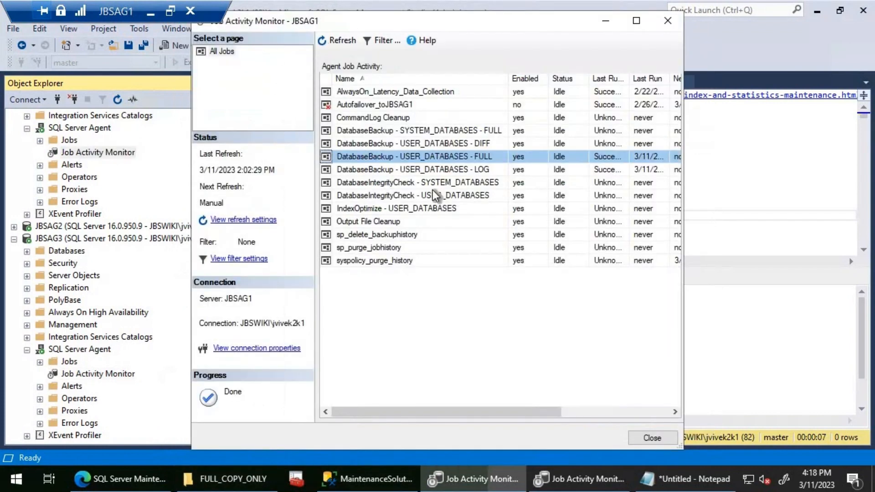
right_click(431, 160)
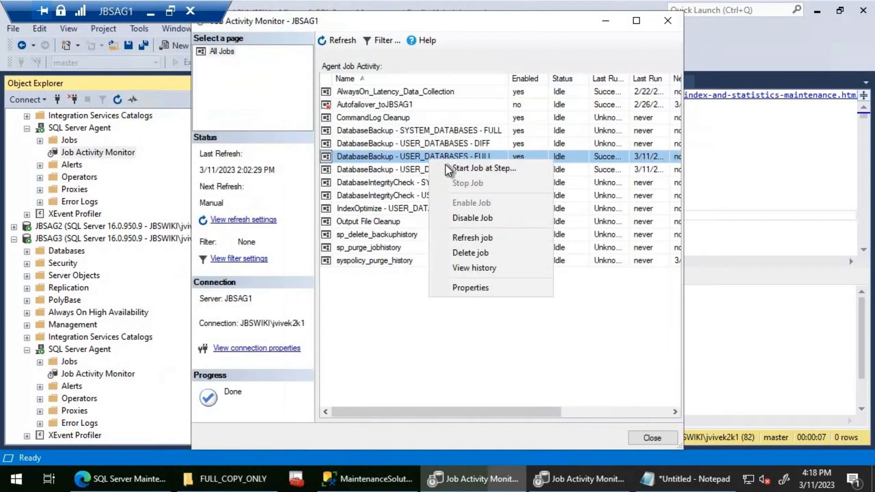
left_click(445, 165)
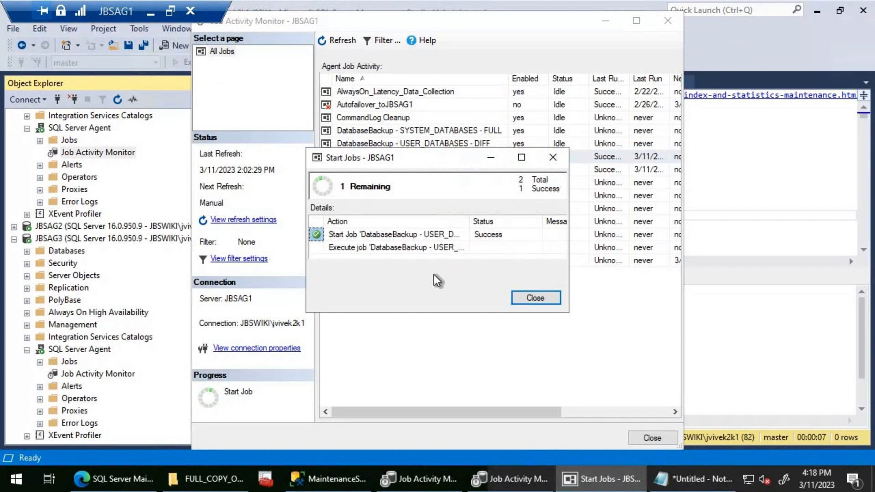
left_click(535, 298)
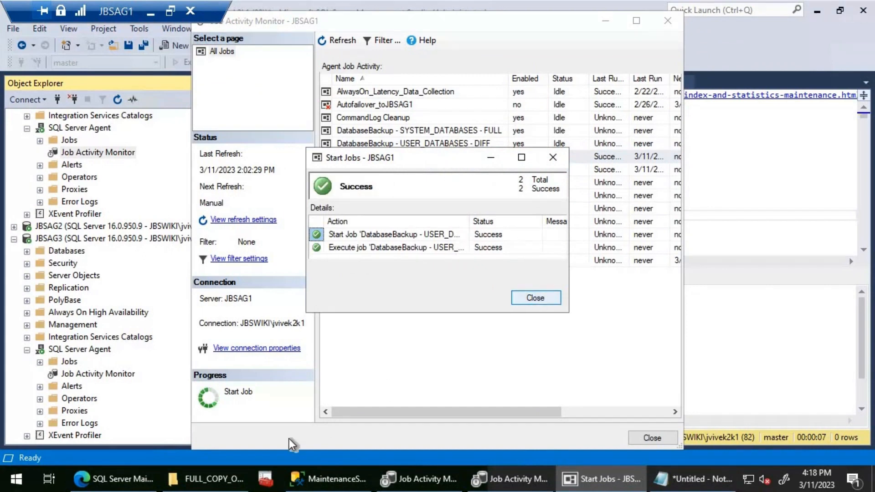
key("alt+Tab")
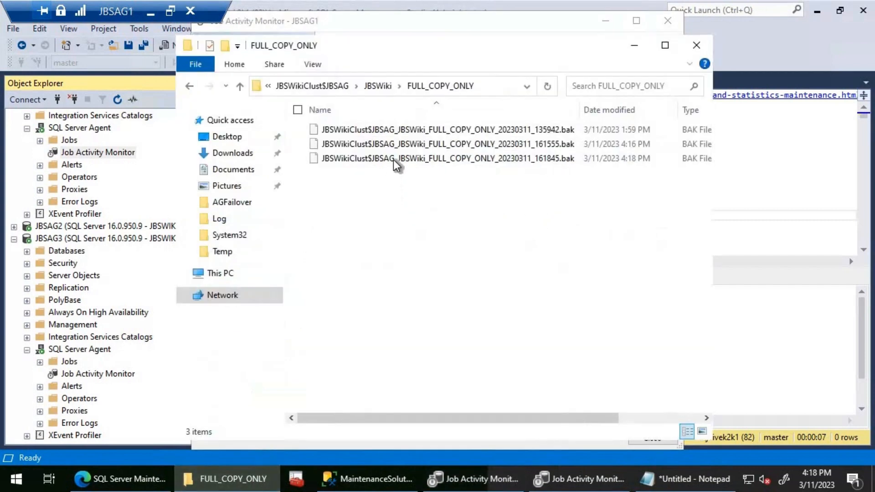
left_click(460, 159)
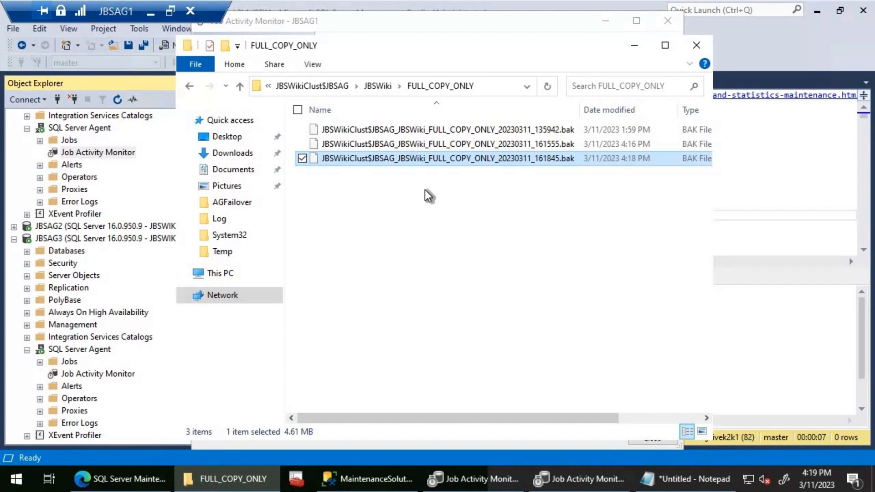
- Open a new query on JBSAG1 in the master database and run select * from commandlog
left_click(96, 153)
scroll(97, 153, "up", 4)
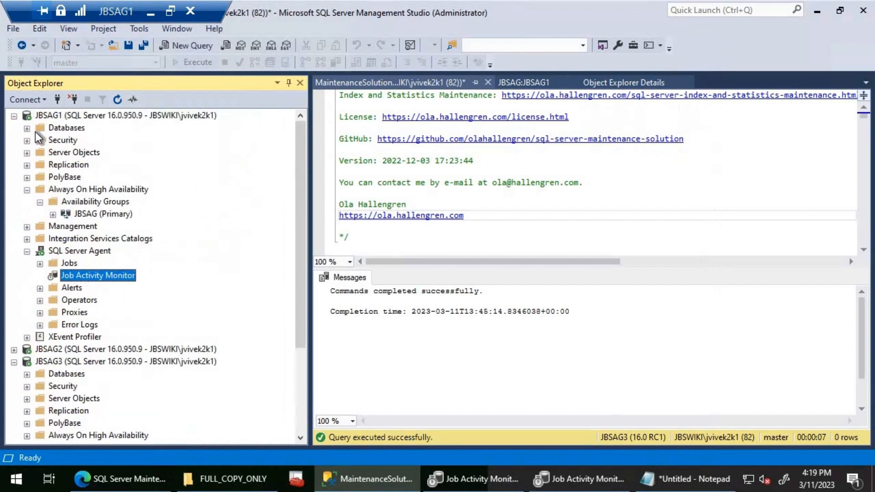
left_click(26, 128)
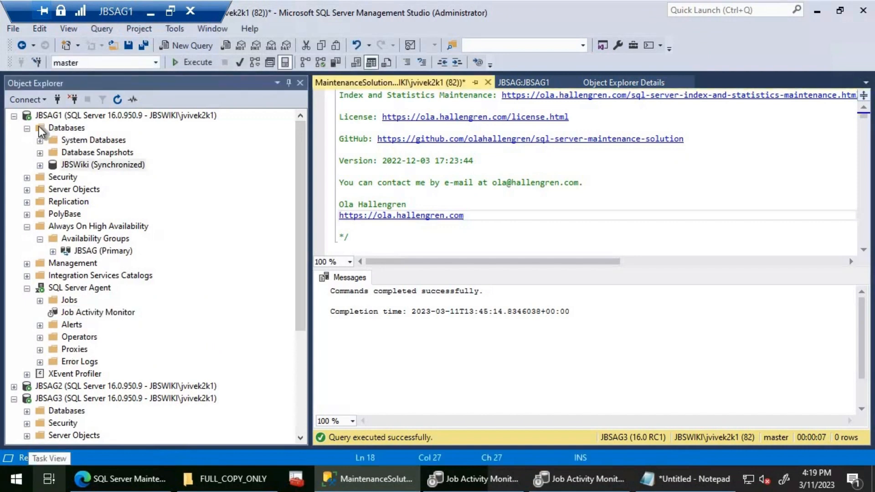
left_click(65, 127)
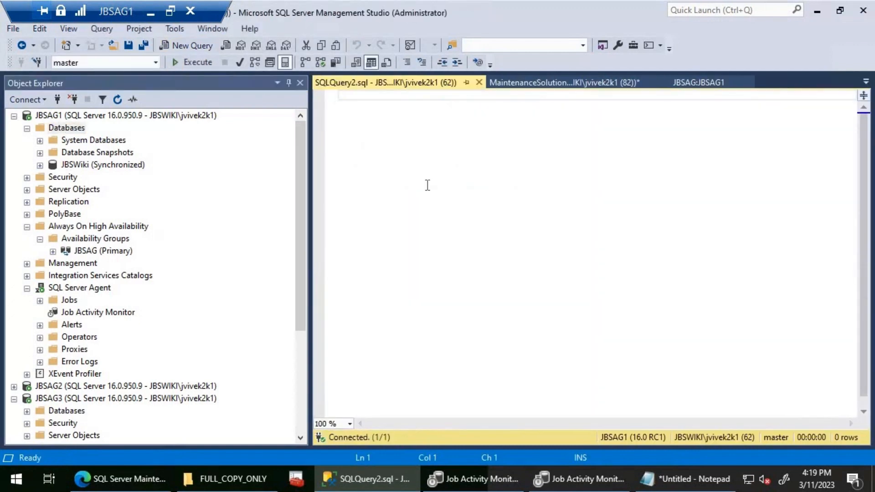
type("select ")
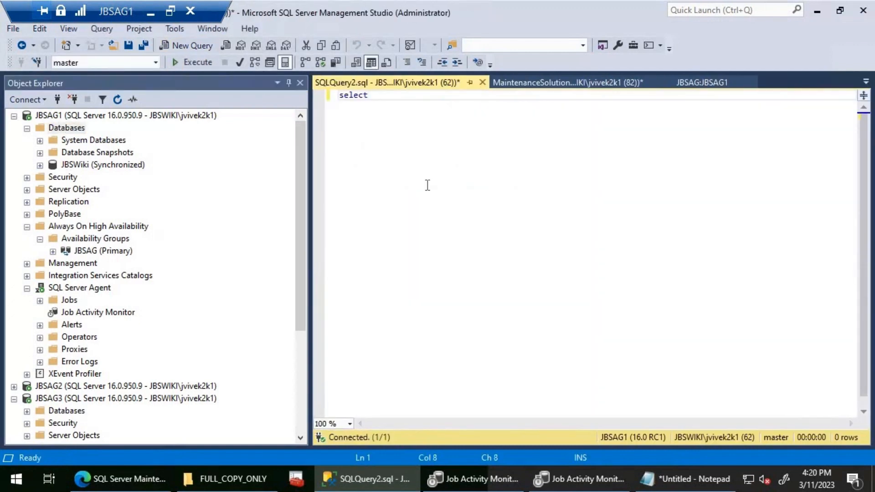
type("* from commanl")
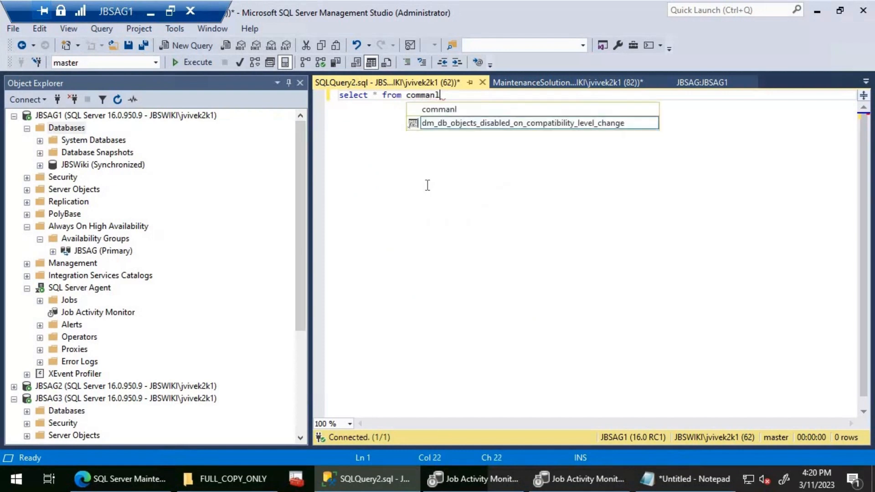
key("BackSpace")
type("dlog")
key("F5")
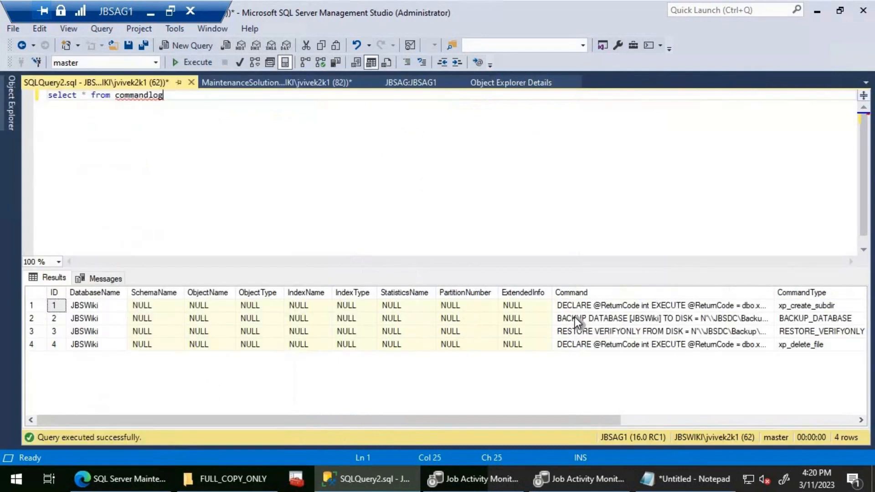
- Compare the command and start and end times of the BACKUP DATABASE entry on JBSAG1 with the newest file in the FULL_COPY_ONLY folder
left_click(593, 321)
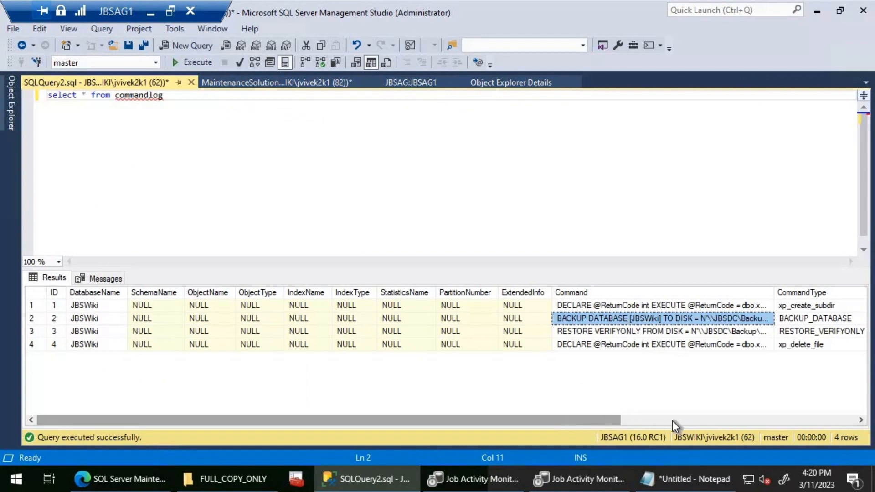
left_click_drag(672, 420, 734, 422)
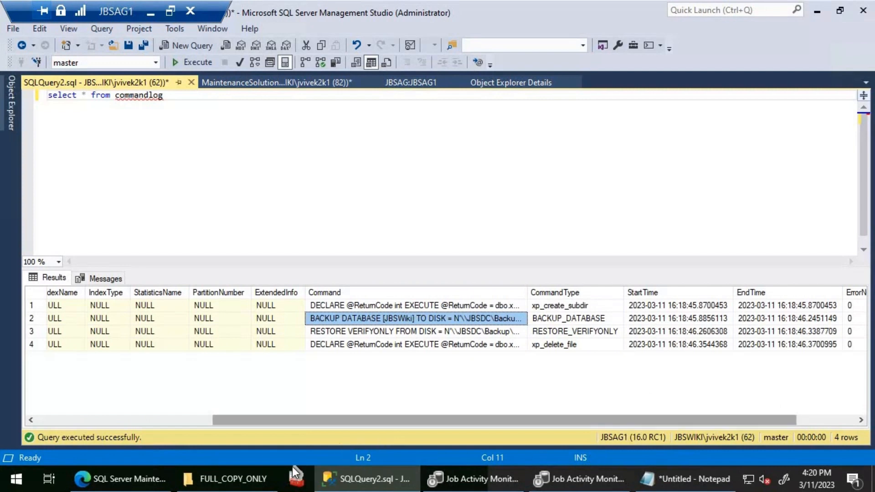
left_click(259, 487)
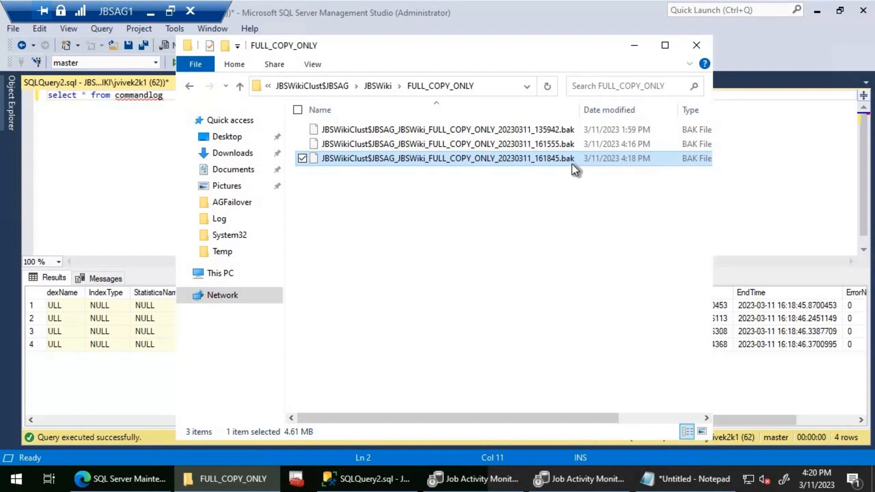
left_click(738, 328)
- Switch to the jbsag3 remote session and start its SQL Server Agent service in SQL Server Configuration Manager
left_click(152, 17)
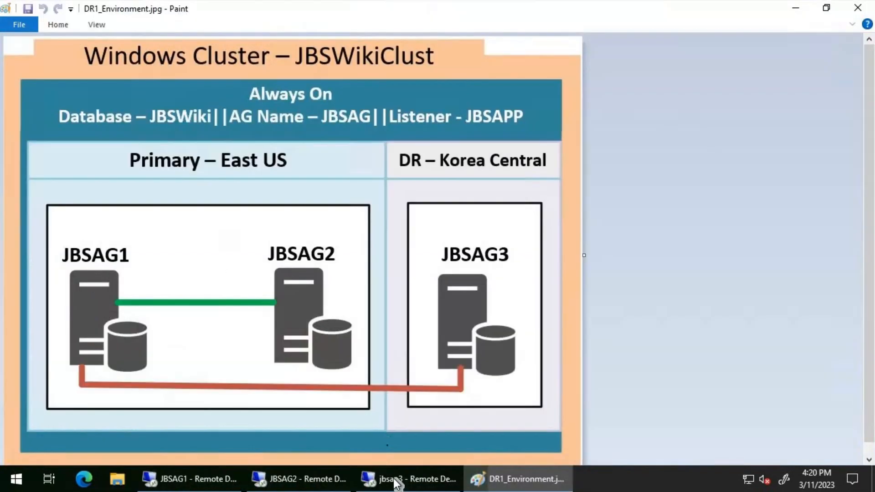
left_click(399, 485)
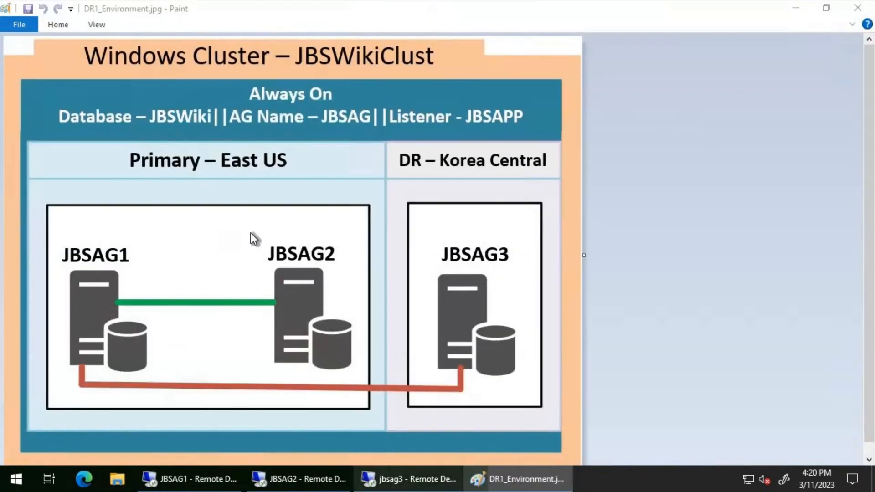
right_click(231, 155)
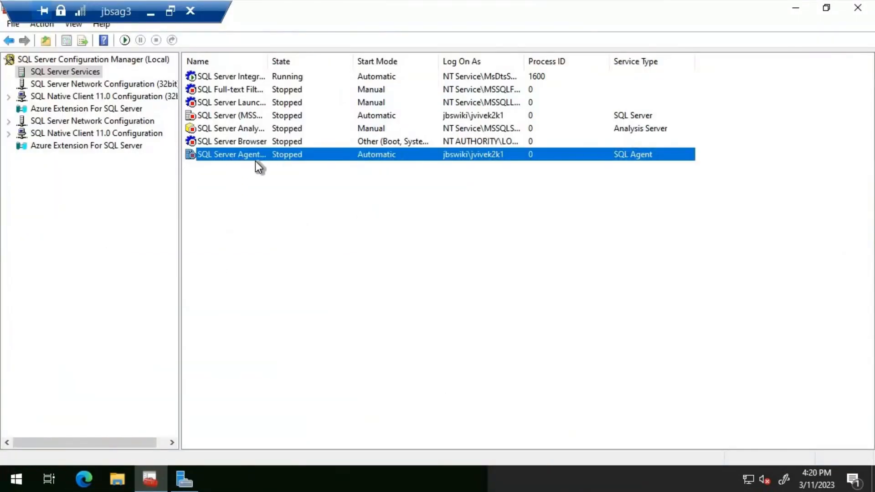
key("s")
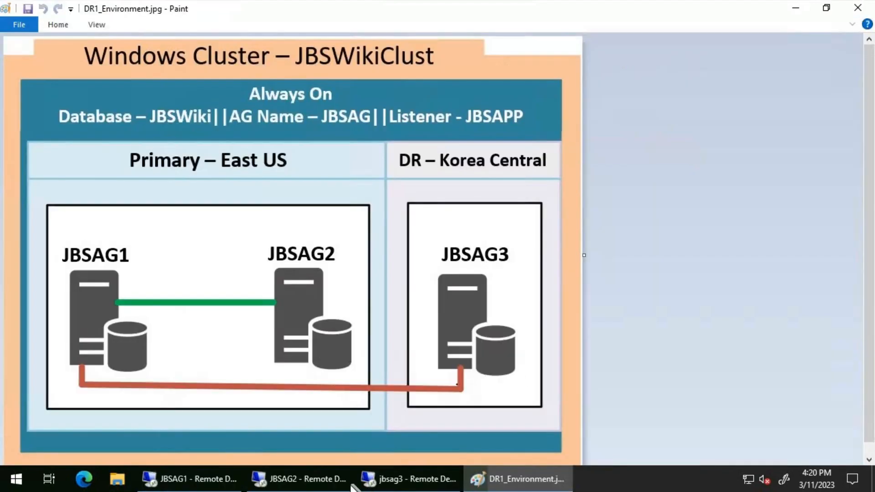
- Switch to the JBSAG2 remote session and start its SQL Server Agent service
left_click(319, 479)
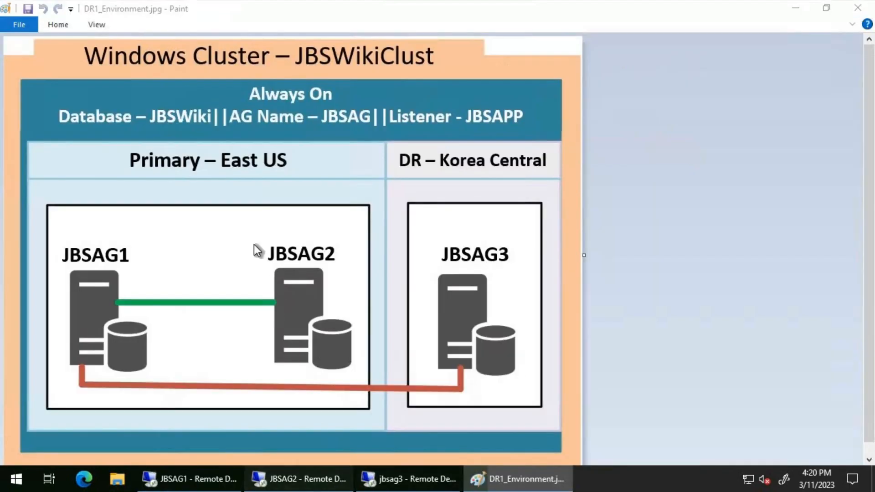
right_click(234, 154)
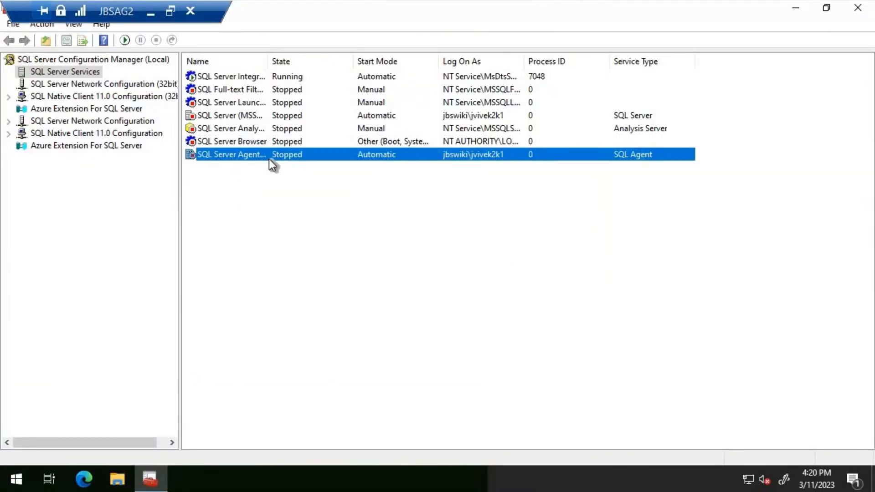
key("Return")
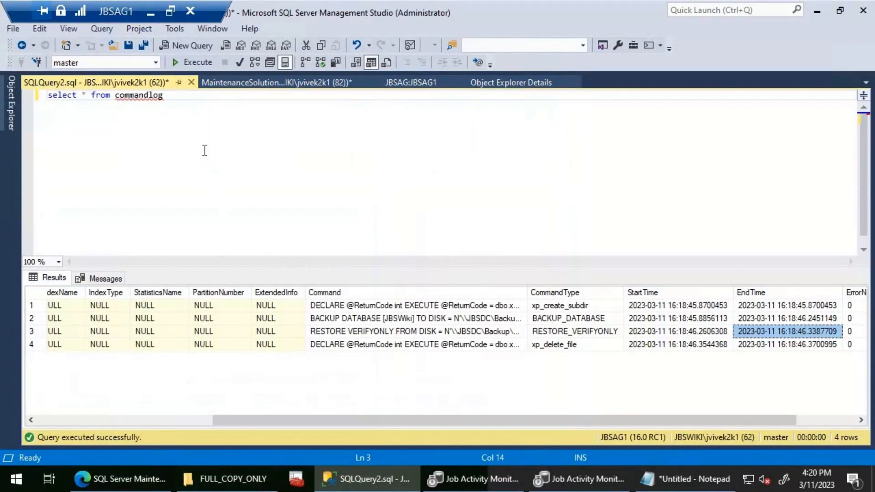
- Change the commandlog query's connection on JBSAG1 to server JBSAG2 and run the query again
right_click(251, 142)
mouse_move(362, 204)
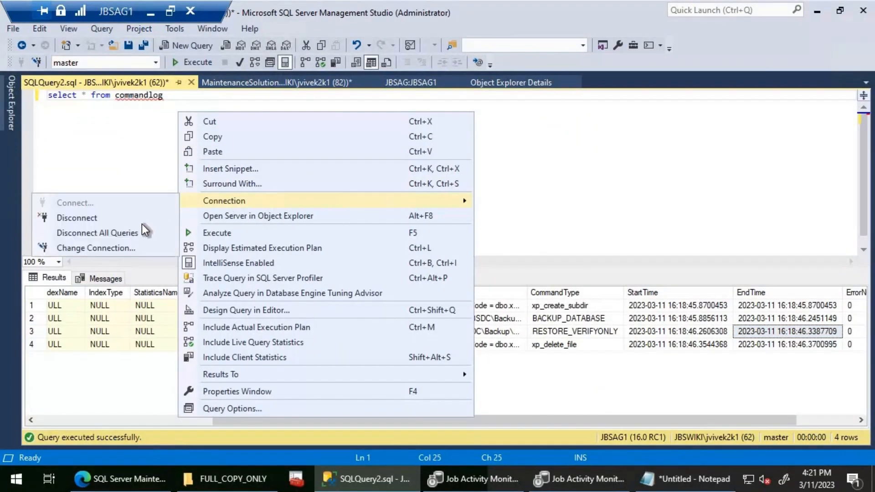
left_click(100, 249)
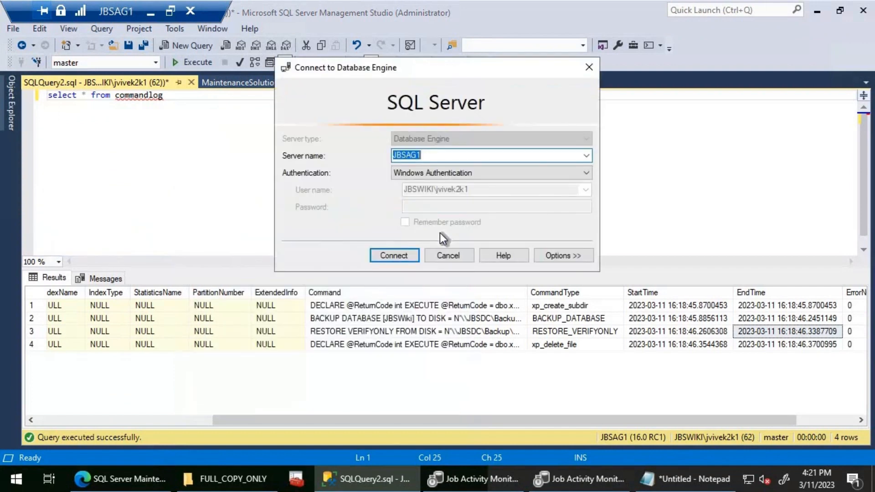
type("JBSAG2")
key("Return")
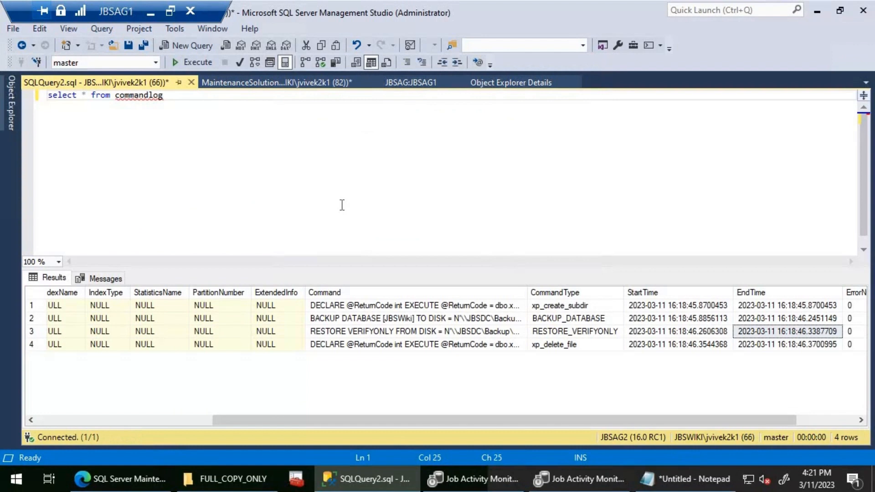
key("F5")
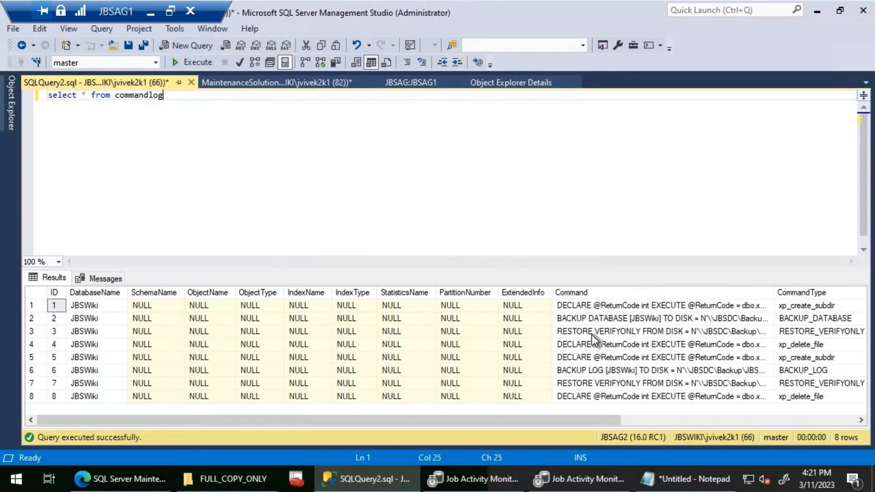
- Compare the BACKUP DATABASE entry and its start time on JBSAG2 with the 135942 backup file in the FULL_COPY_ONLY folder
left_click(581, 318)
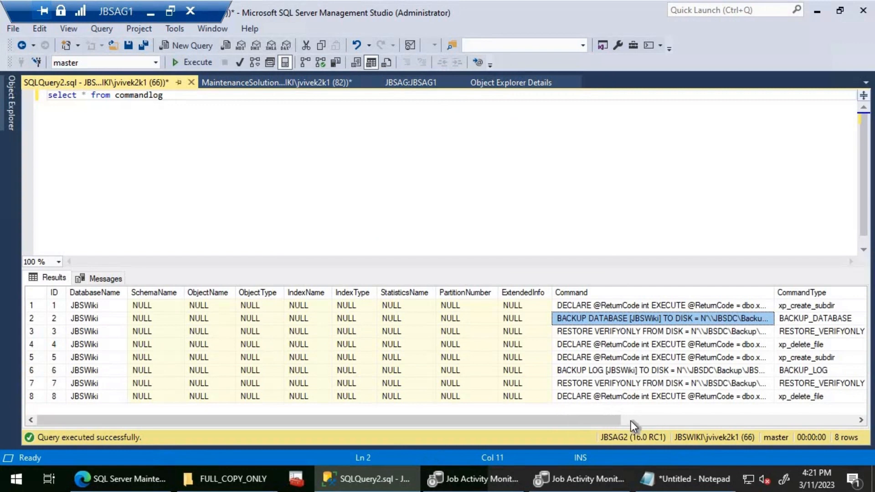
left_click_drag(630, 421, 747, 418)
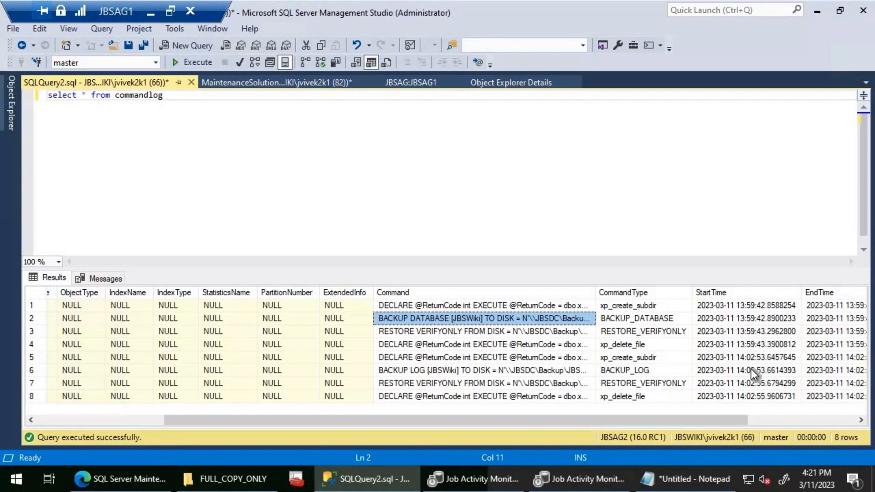
left_click(224, 478)
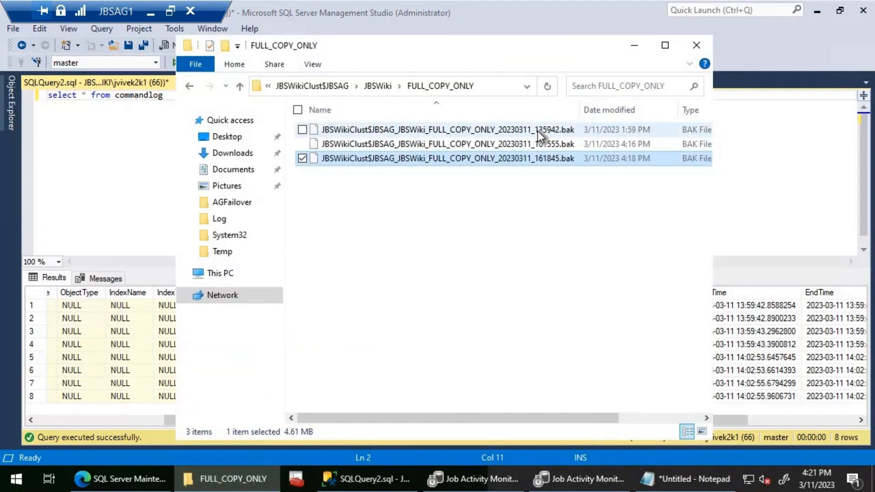
left_click(537, 130)
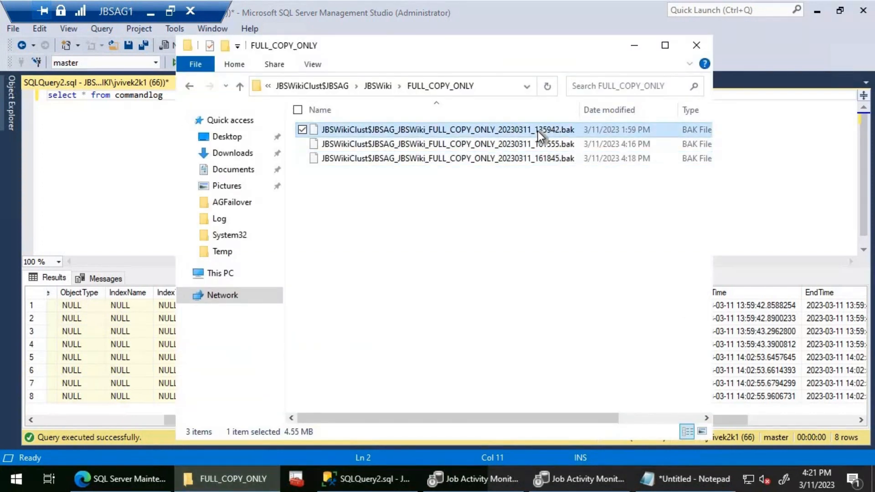
left_click(633, 45)
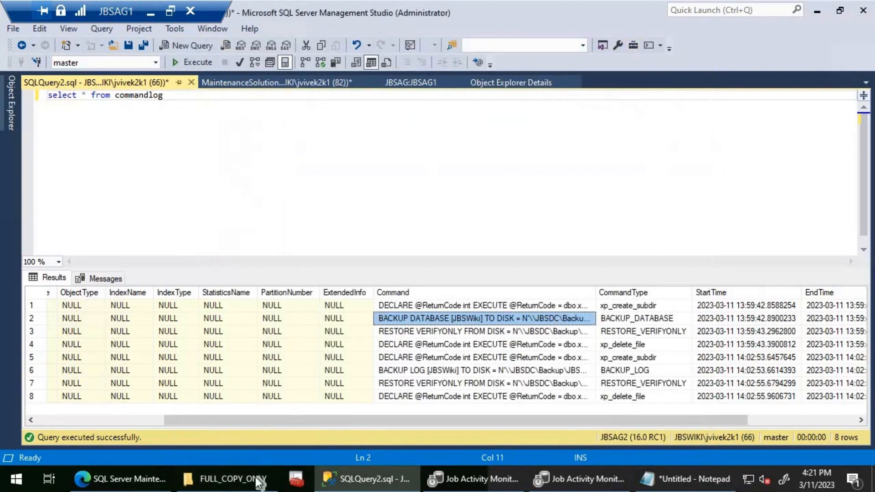
- Compare the BACKUP LOG entry in JBSAG2's commandlog results with the transaction log backup file in the share's LOG folder
left_click(515, 372)
left_click(206, 482)
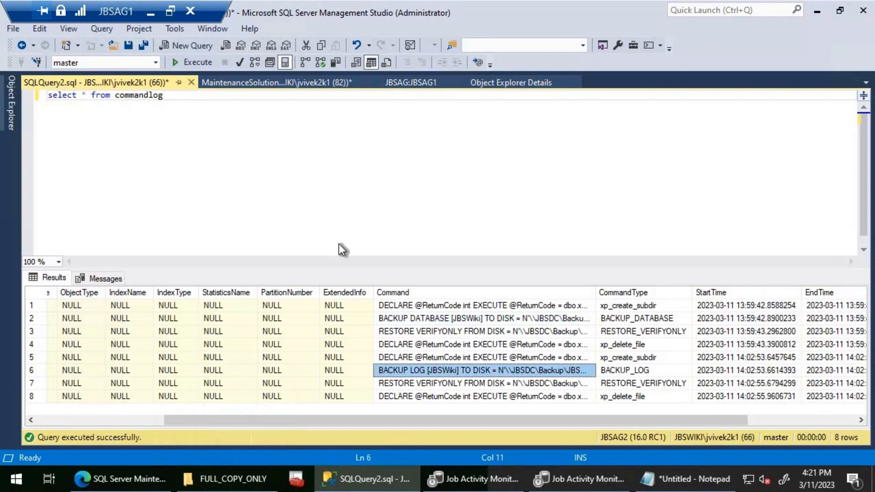
key("BackSpace")
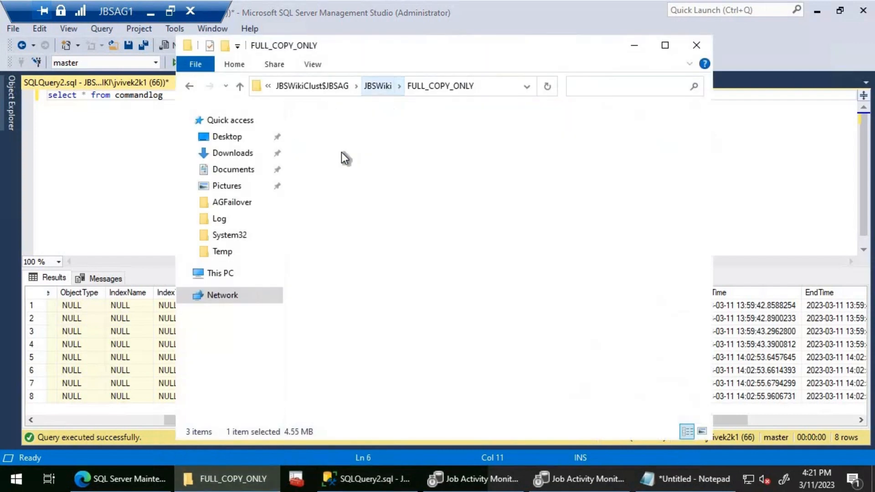
double_click(341, 148)
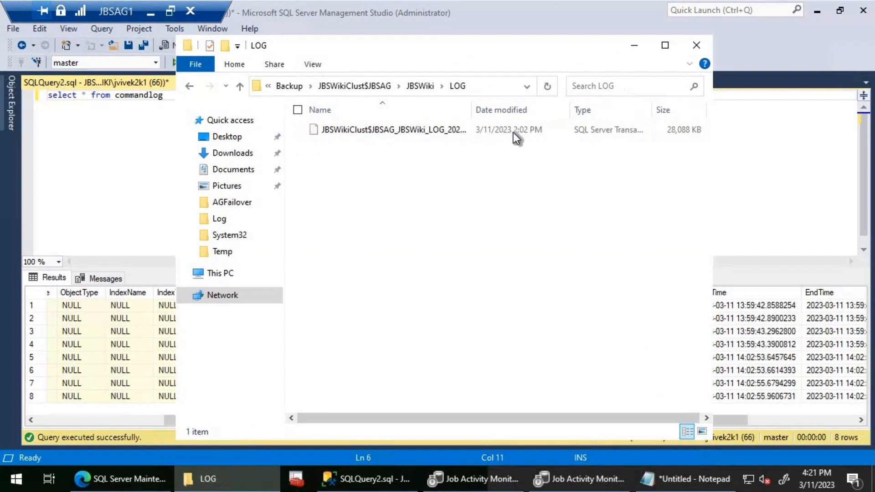
left_click(631, 45)
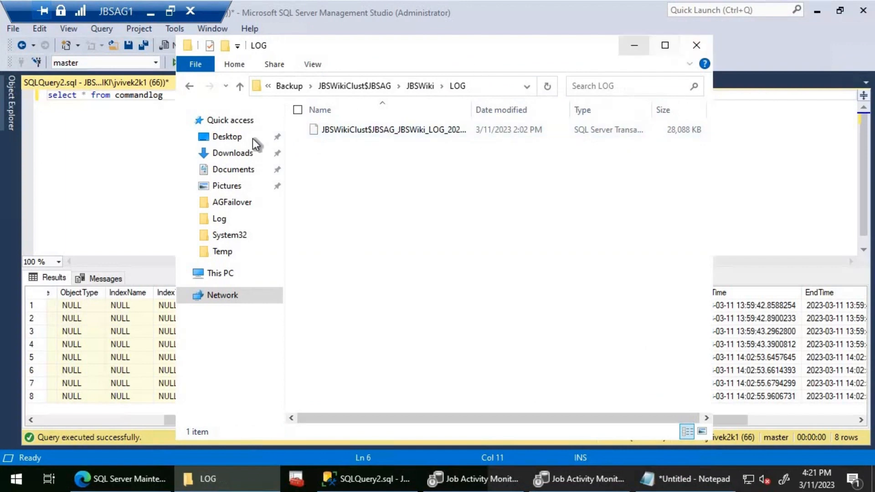
- Change the commandlog query's connection to server JBSAG3 and run the query again
right_click(205, 161)
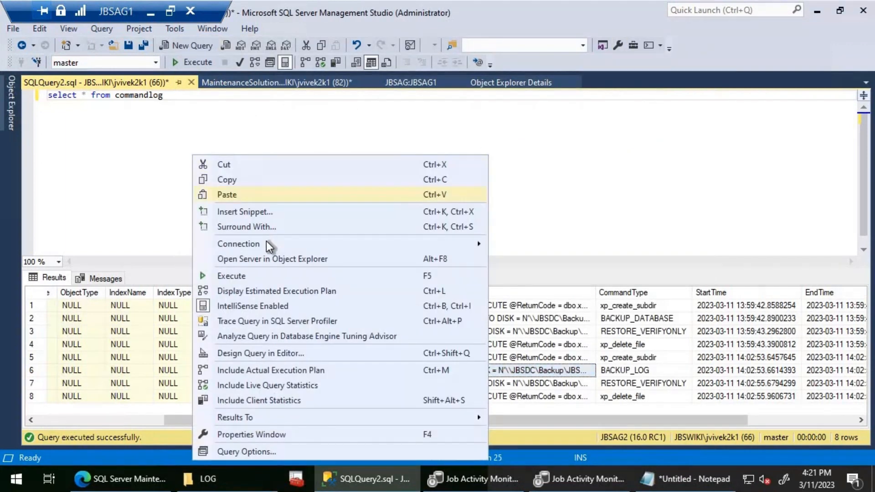
mouse_move(264, 244)
left_click(113, 288)
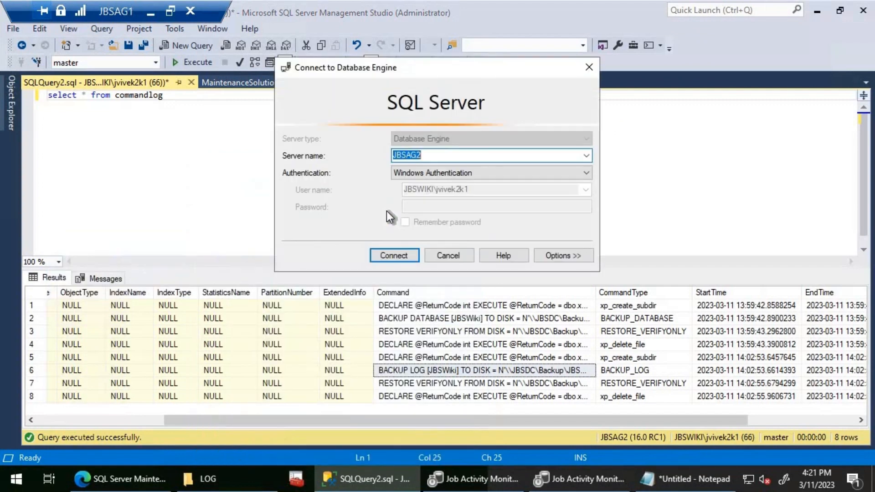
key("End")
key("BackSpace")
type("3")
key("Return")
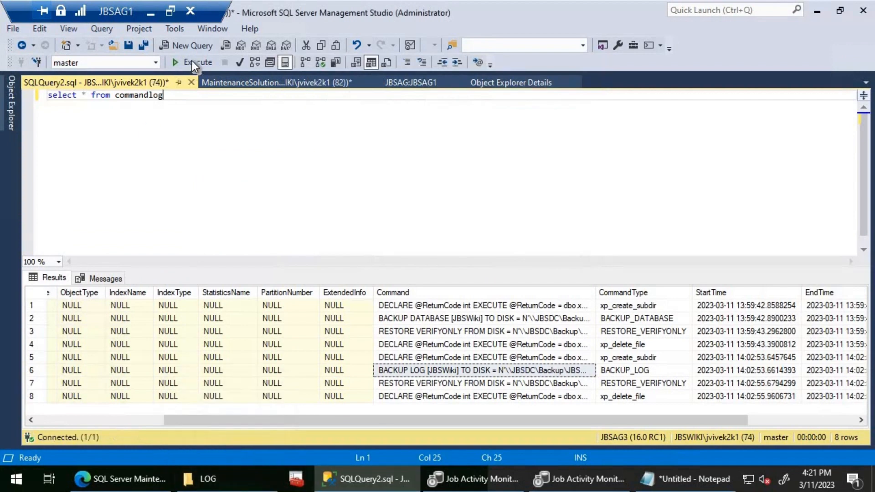
left_click(192, 61)
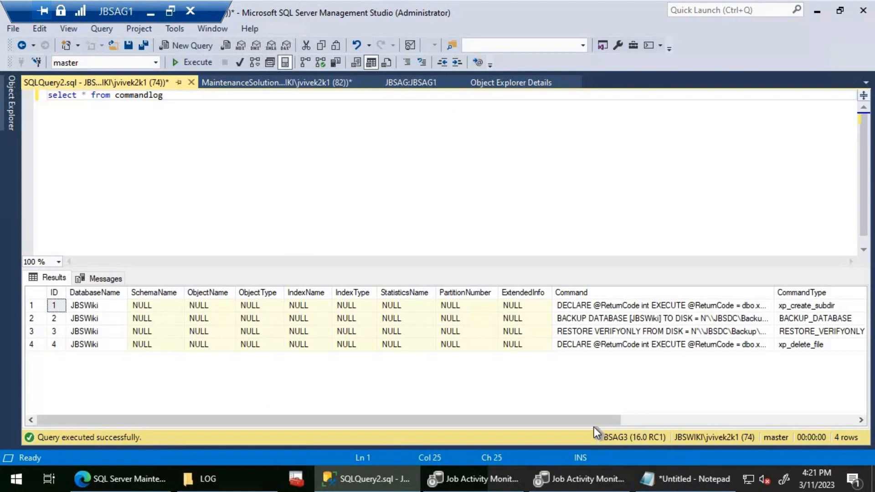
- Compare the start and end times of JBSAG3's BACKUP DATABASE entry with the 161555 backup file in the FULL_COPY_ONLY folder
left_click(618, 319)
left_click_drag(582, 418, 678, 422)
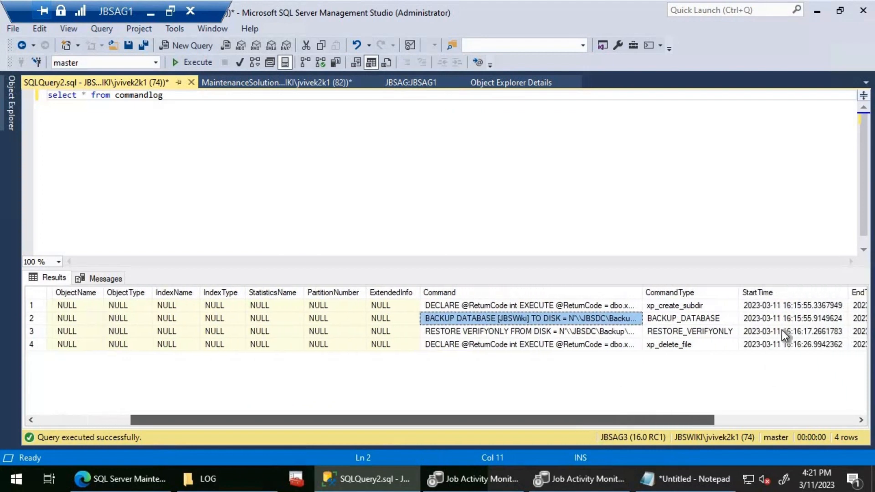
left_click(242, 477)
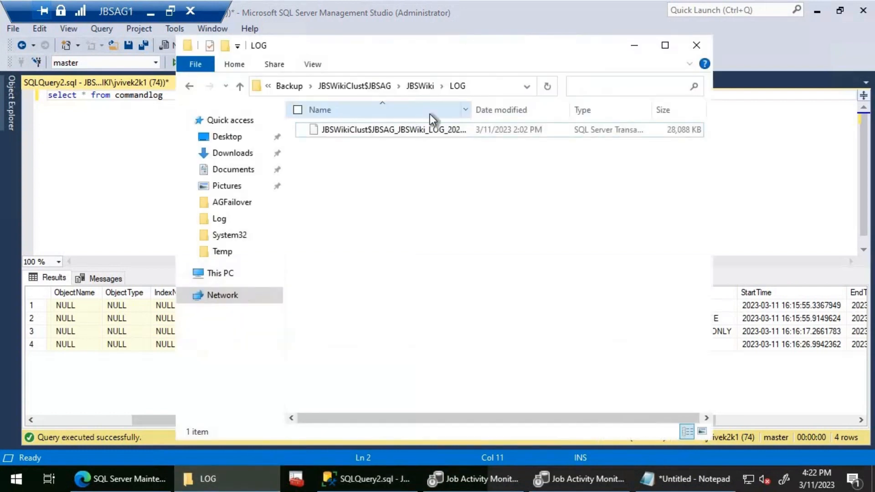
left_click(420, 86)
double_click(334, 131)
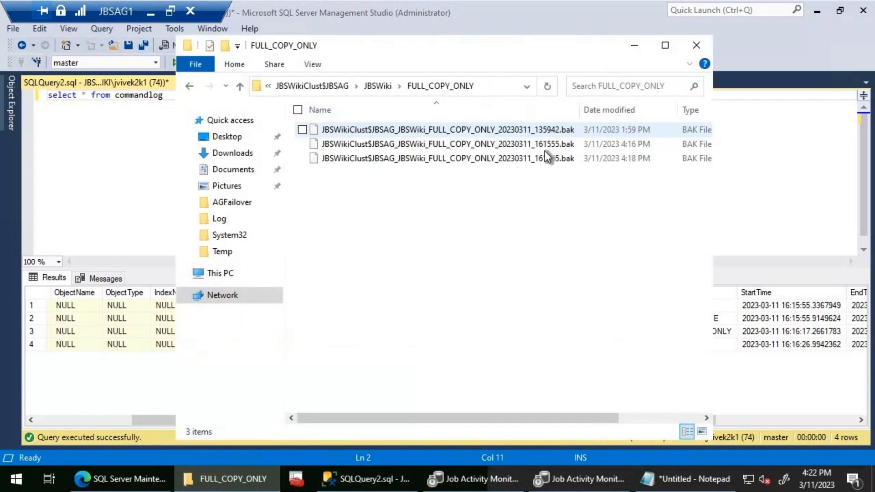
left_click(624, 146)
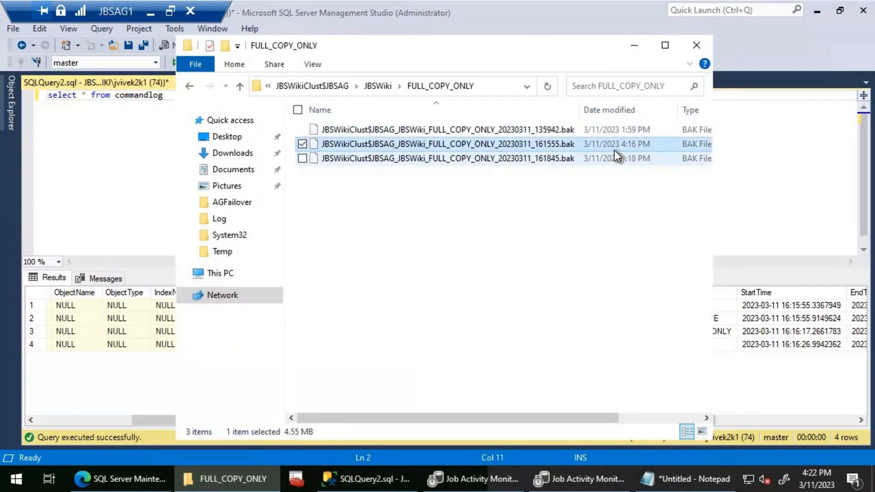
left_click(789, 318)
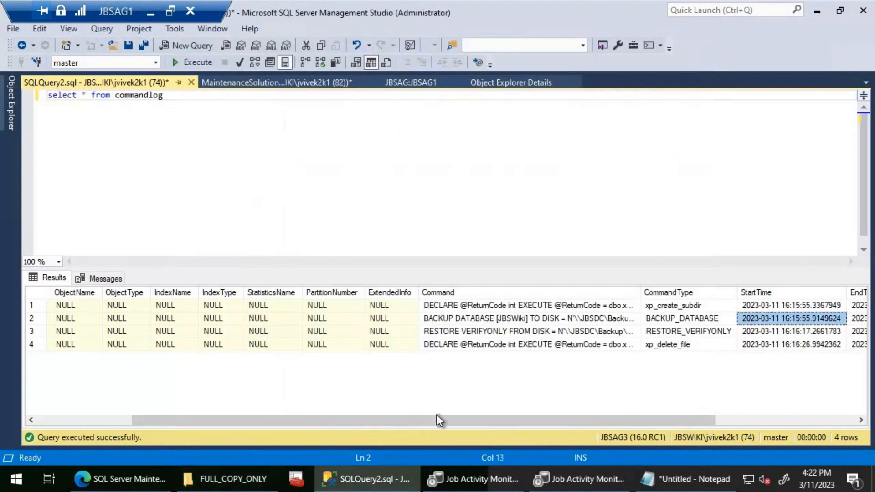
left_click_drag(436, 420, 550, 419)
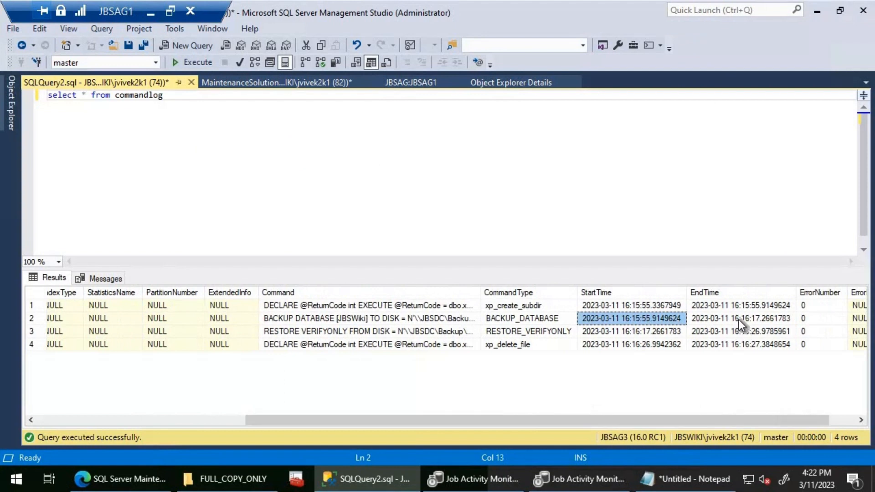
left_click(251, 474)
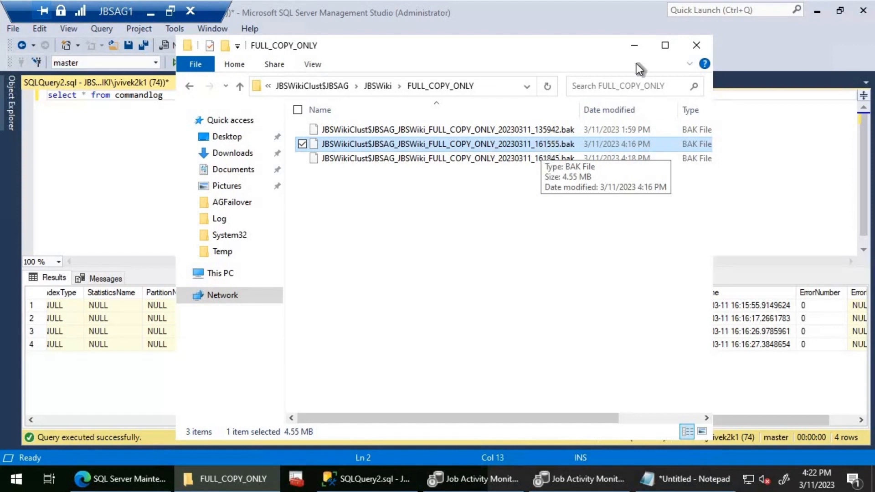
- Review the step command of JBSAG1's DatabaseIntegrityCheck - USER_DATABASES job in Job Activity Monitor and start the job
left_click(11, 113)
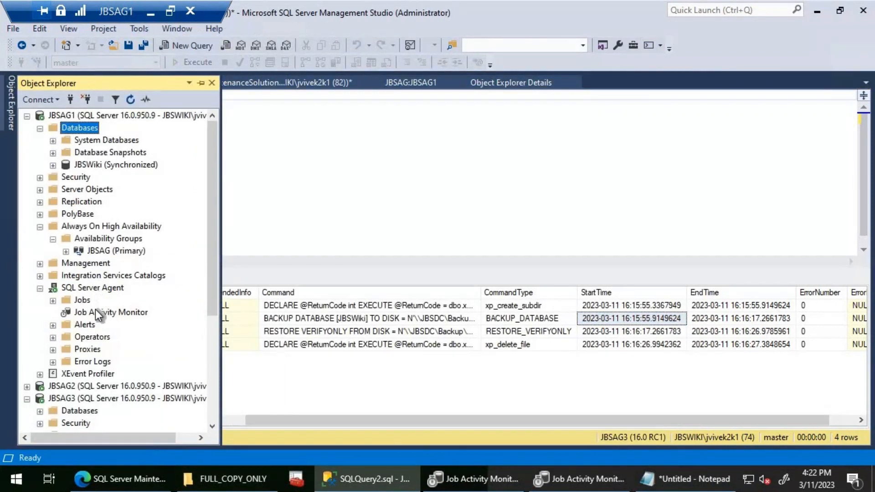
double_click(95, 311)
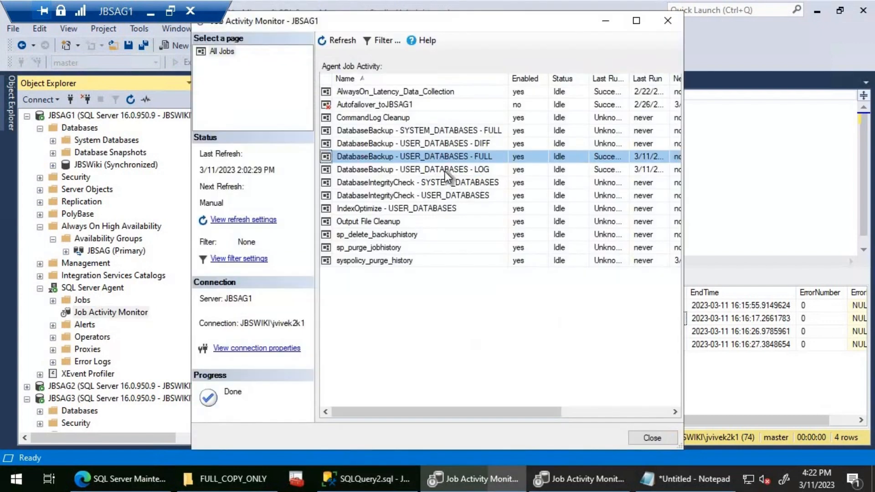
left_click(637, 21)
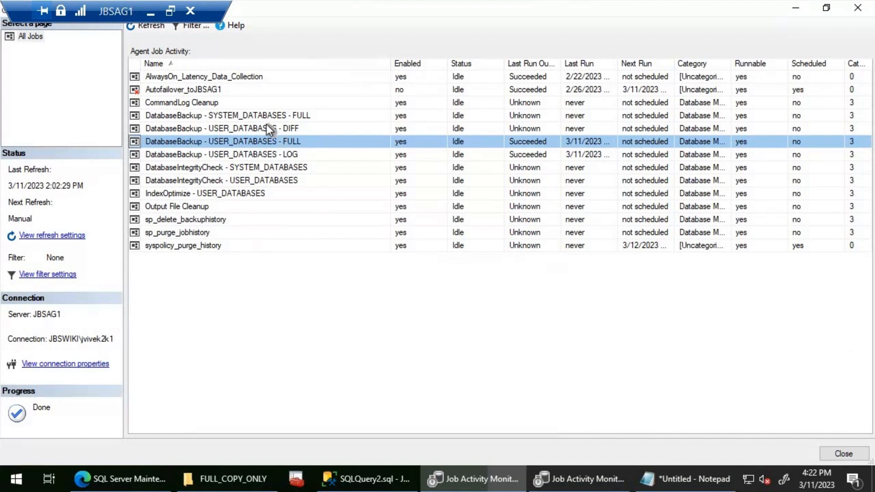
double_click(218, 181)
left_click(218, 55)
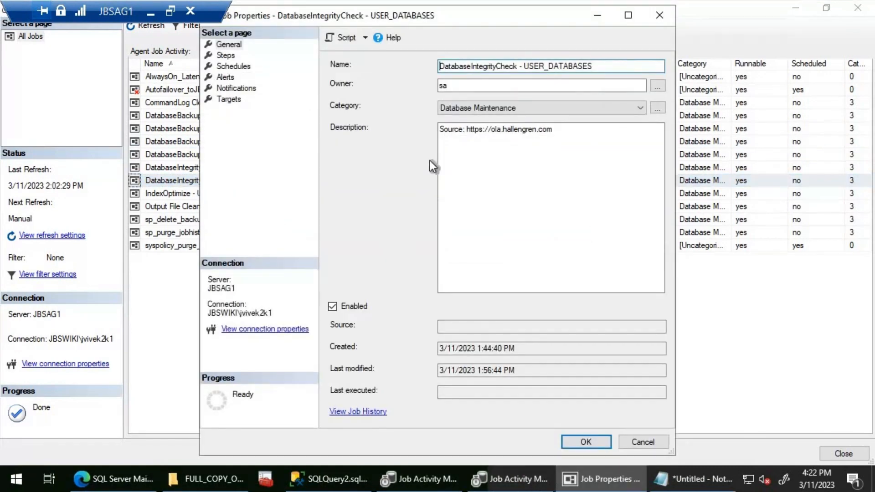
left_click(515, 320)
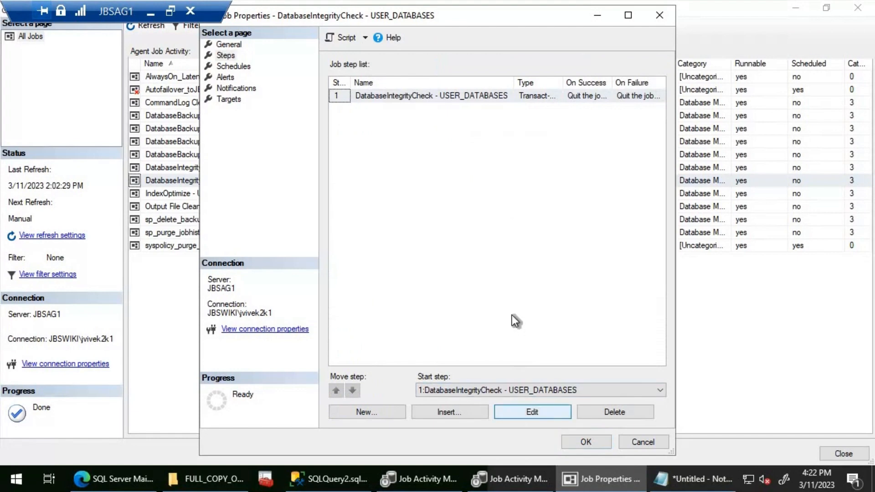
key("Return")
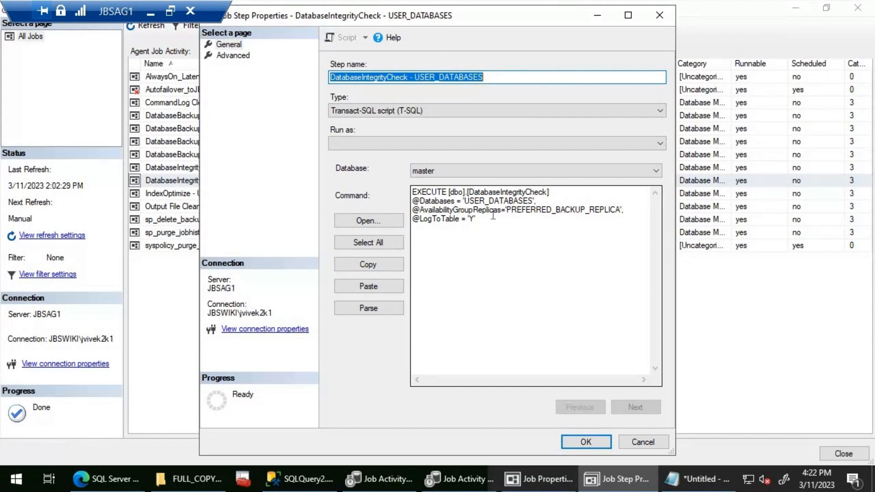
left_click(633, 441)
key("Escape")
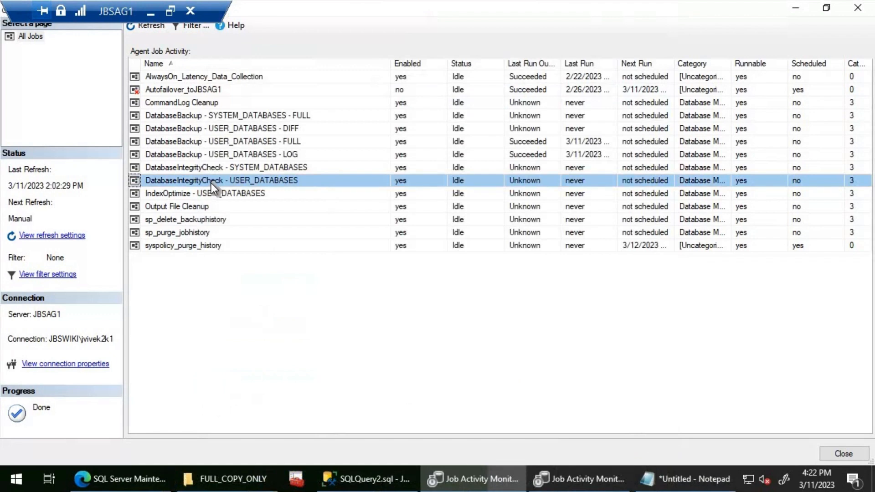
right_click(211, 183)
left_click(238, 189)
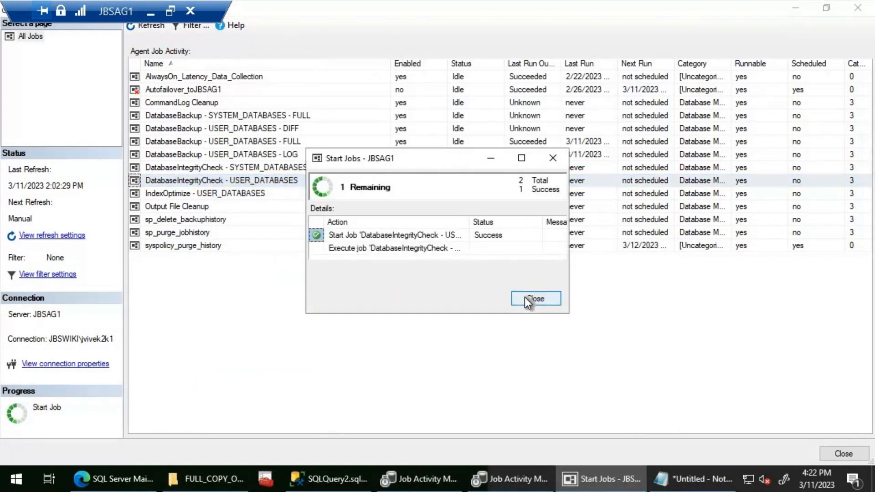
- Change the commandlog query's connection to server JBSAG1 and run the query again
left_click(348, 469)
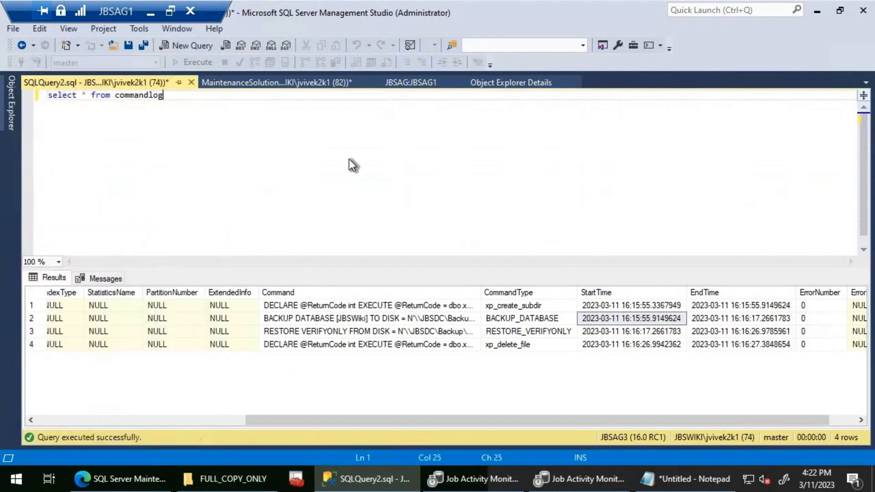
right_click(350, 161)
mouse_move(364, 231)
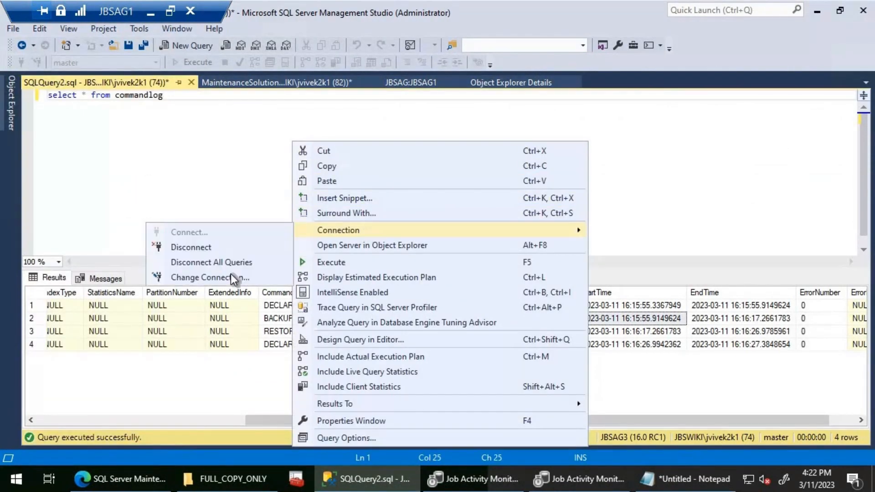
left_click(234, 278)
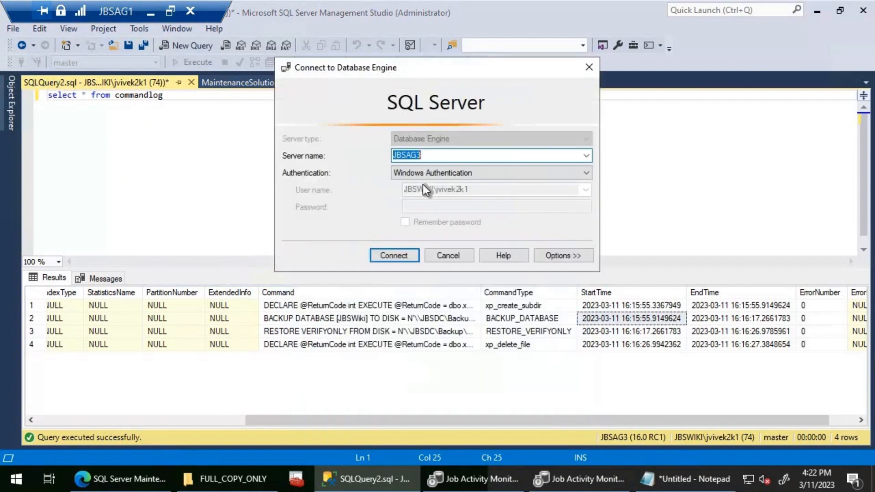
key("End")
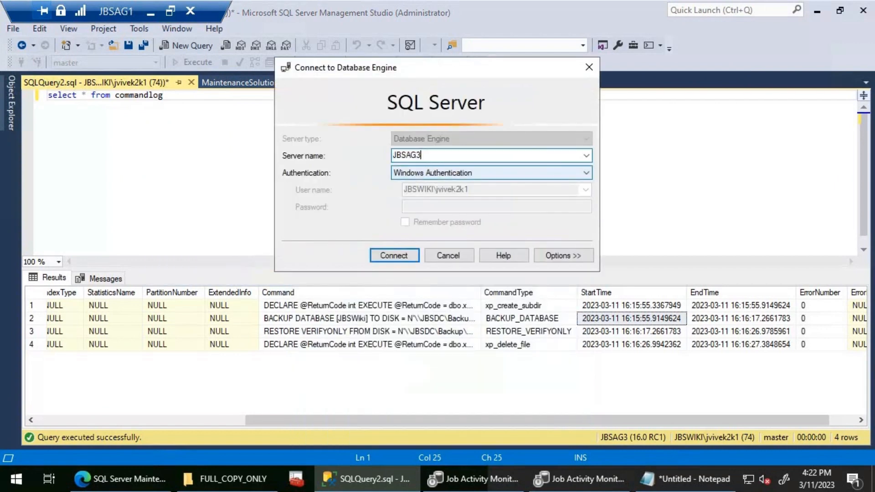
key("BackSpace")
type("1")
key("Return")
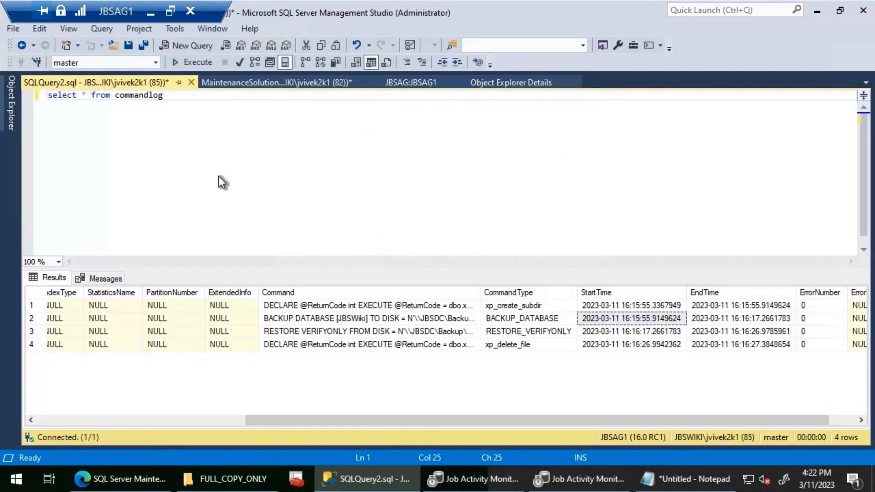
left_click(200, 66)
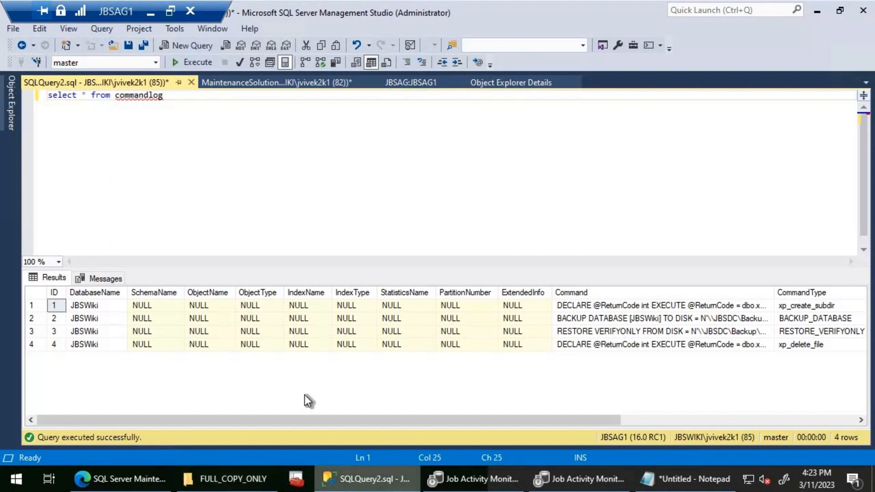
- Check the integrity check job's last run on JBSAG1 and close the Job Activity Monitor windows of JBSAG1 and JBSAG3
key("alt+Tab")
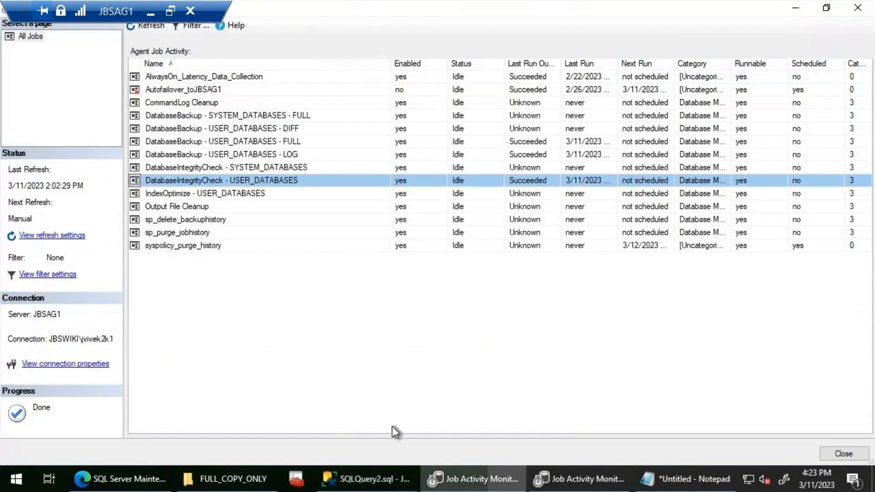
left_click(850, 14)
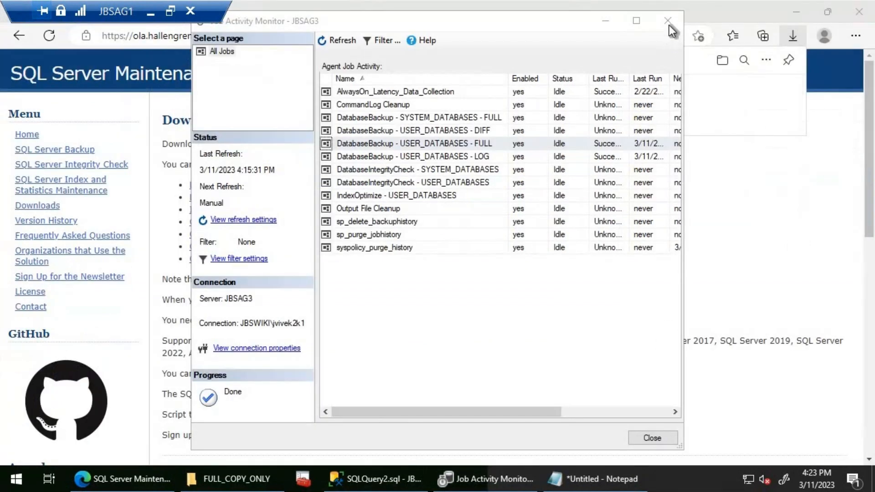
left_click(668, 20)
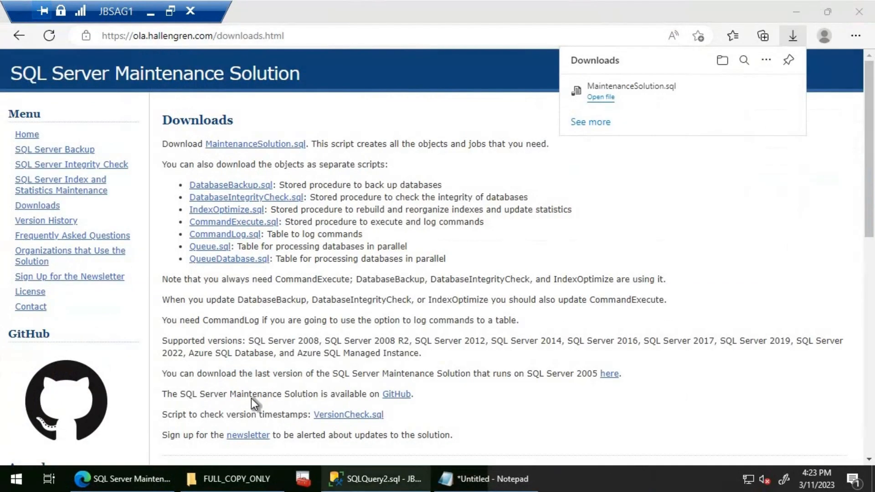
- Return to Management Studio and open the Job Activity Monitor under JBSAG2's SQL Server Agent
key("alt+Tab")
left_click(13, 124)
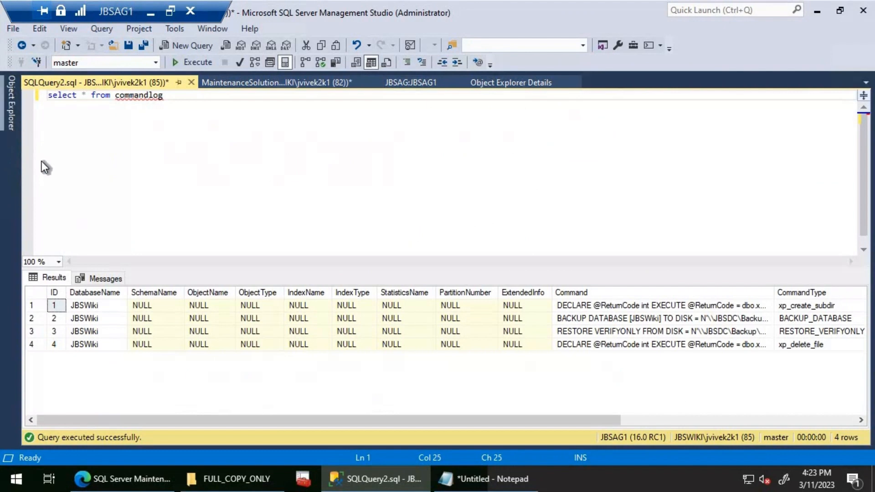
left_click(27, 386)
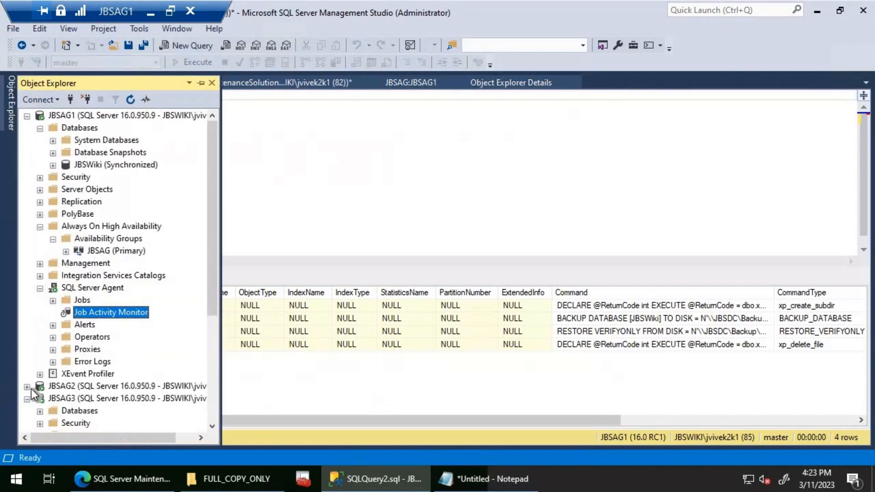
double_click(104, 362)
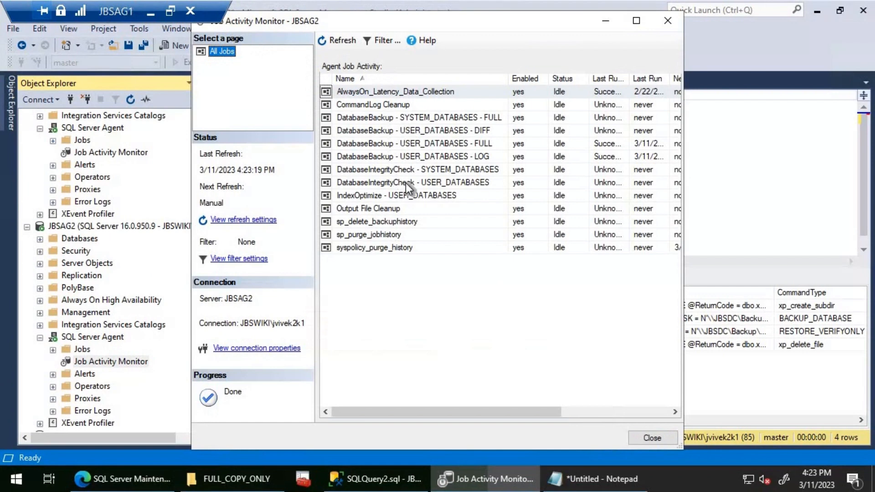
- Start the DatabaseIntegrityCheck - USER_DATABASES job on JBSAG2 and close the start progress dialog
right_click(406, 183)
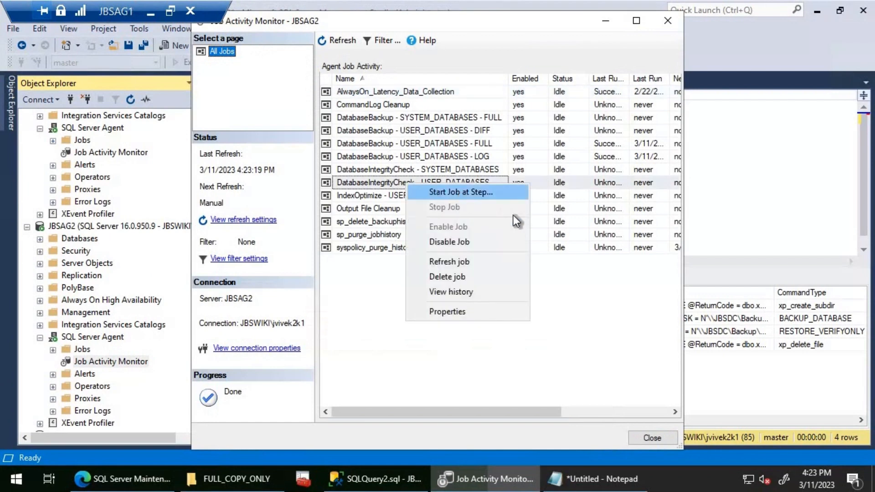
left_click(510, 192)
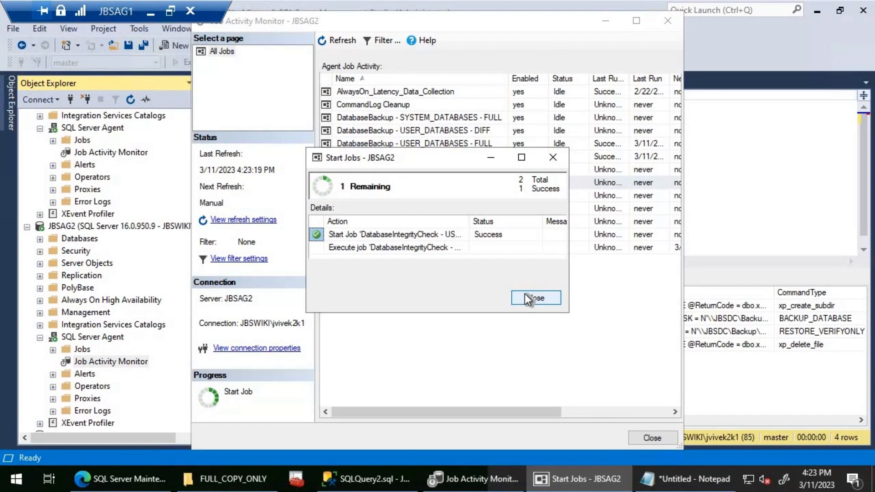
left_click(525, 298)
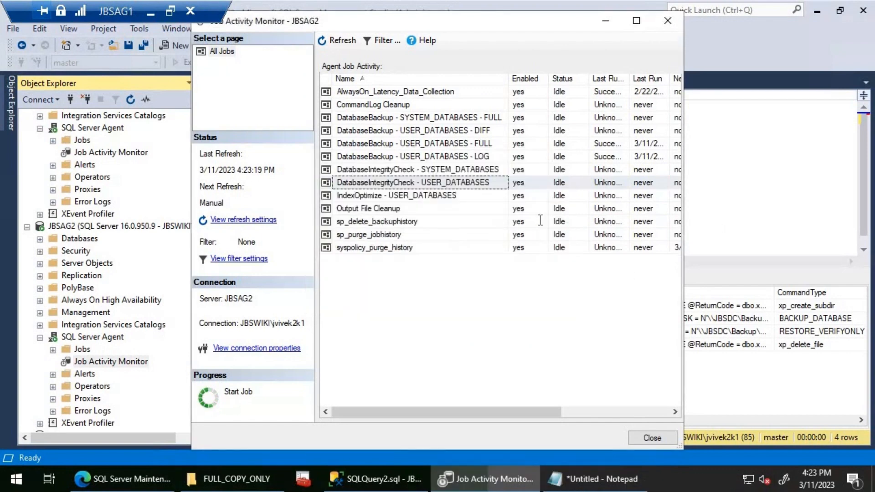
- Change the commandlog query's connection to server JBSAG2, run the query and enlarge the results area to show all rows
left_click(716, 229)
right_click(485, 213)
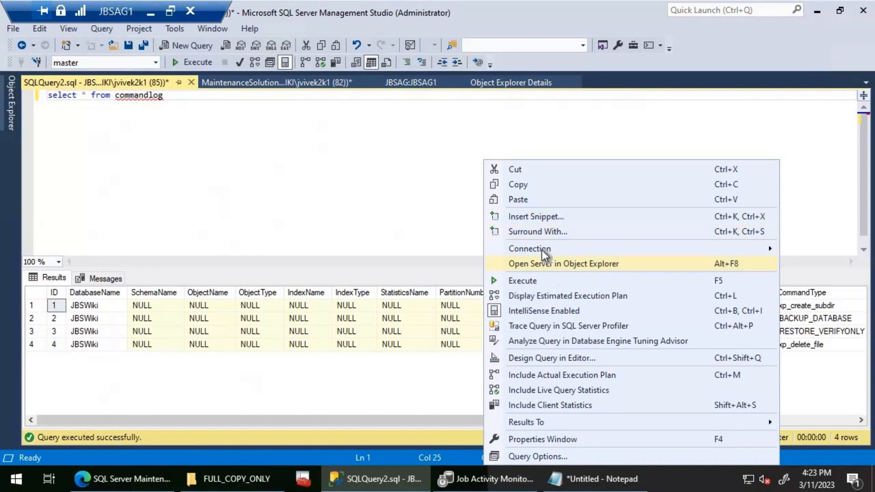
mouse_move(527, 249)
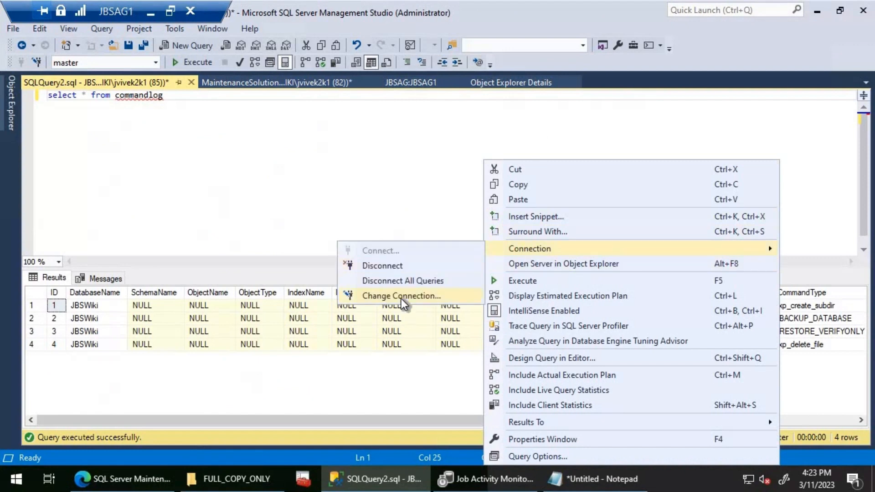
left_click(401, 297)
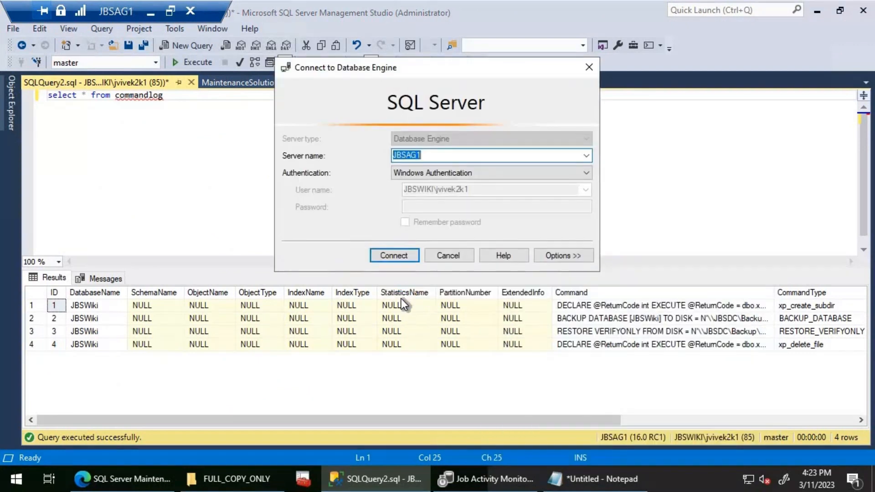
key("End")
key("BackSpace")
type("2")
key("Return")
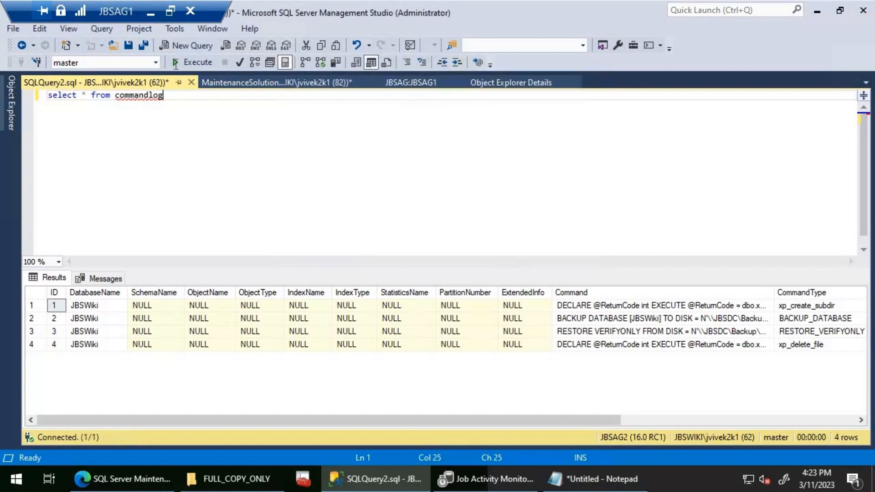
left_click(176, 64)
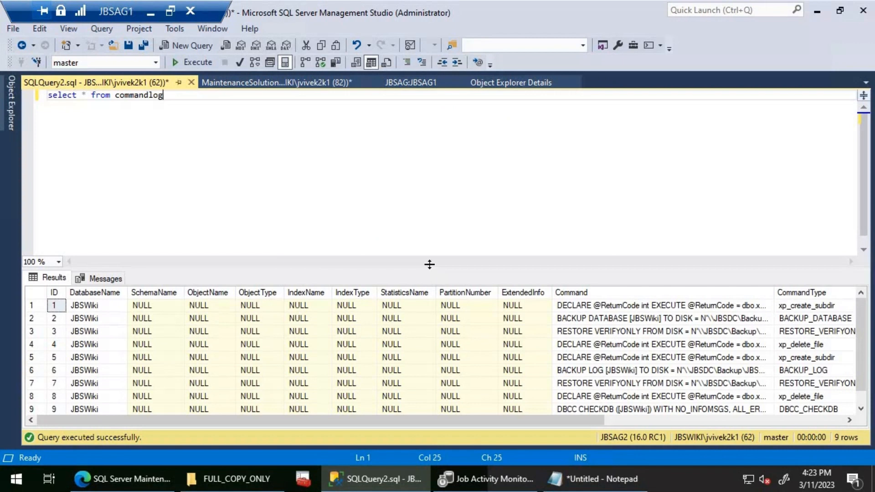
mouse_move(428, 265)
left_mouse_down()
mouse_move(432, 151)
mouse_move(384, 156)
mouse_move(385, 142)
left_mouse_up()
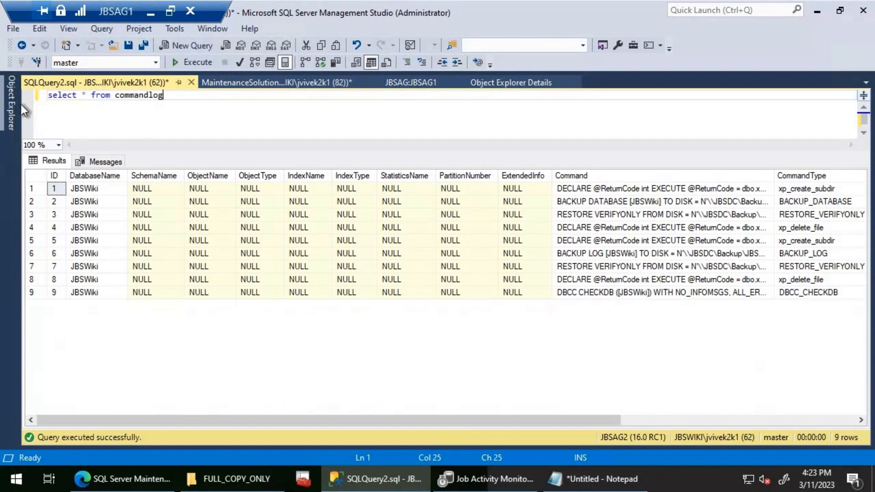
- Refresh JBSAG1's Always On High Availability node to check the replica role, and inspect the DBCC CHECKDB command in the commandlog results
left_click(12, 118)
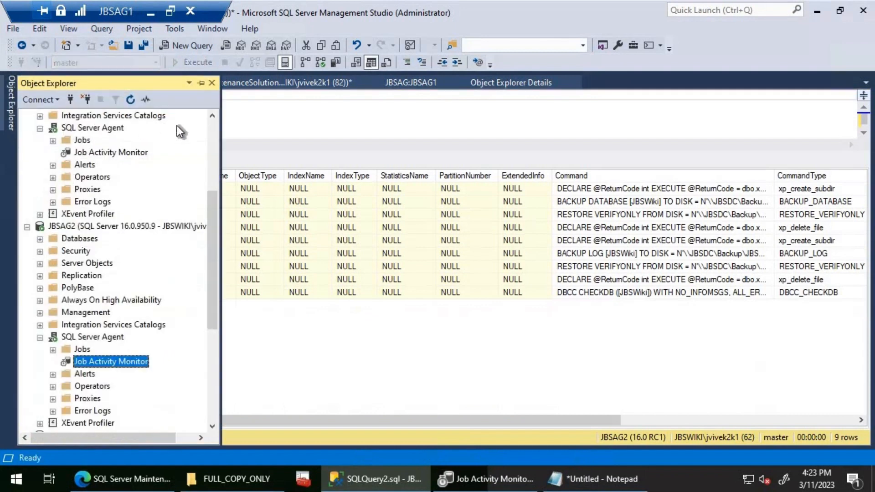
left_click(210, 128)
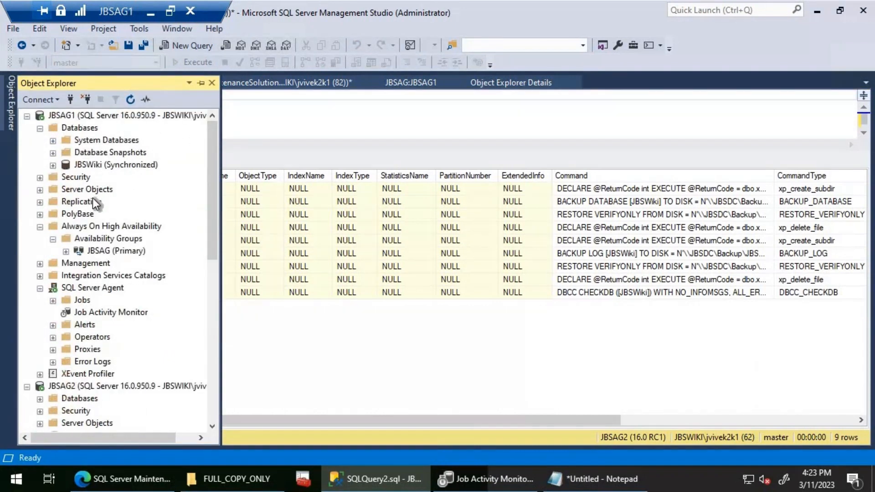
left_click(87, 225)
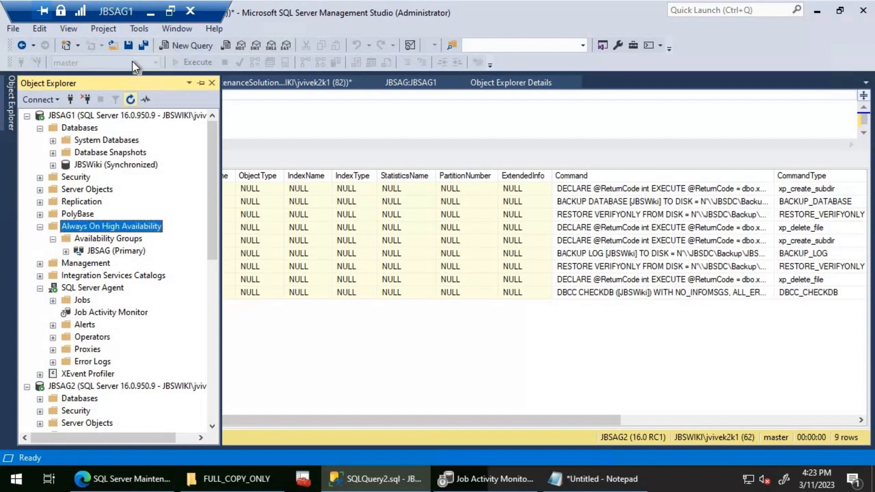
left_click(130, 101)
left_click(275, 107)
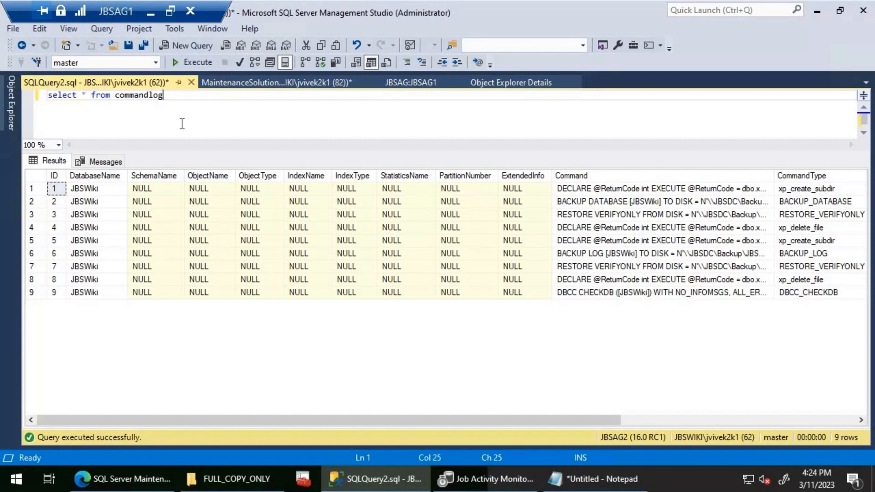
left_click(601, 295)
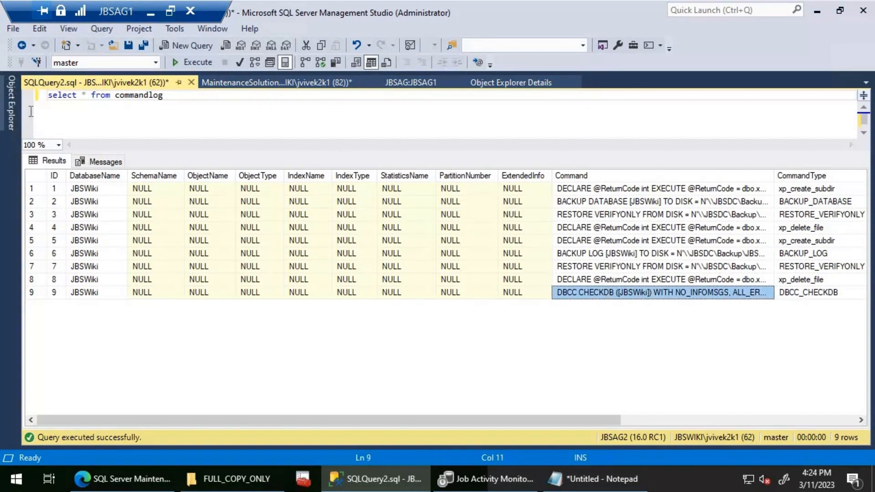
- Open JBSAG3's Job Activity Monitor, start the DatabaseIntegrityCheck - USER_DATABASES job and close the start progress dialog
left_click(11, 104)
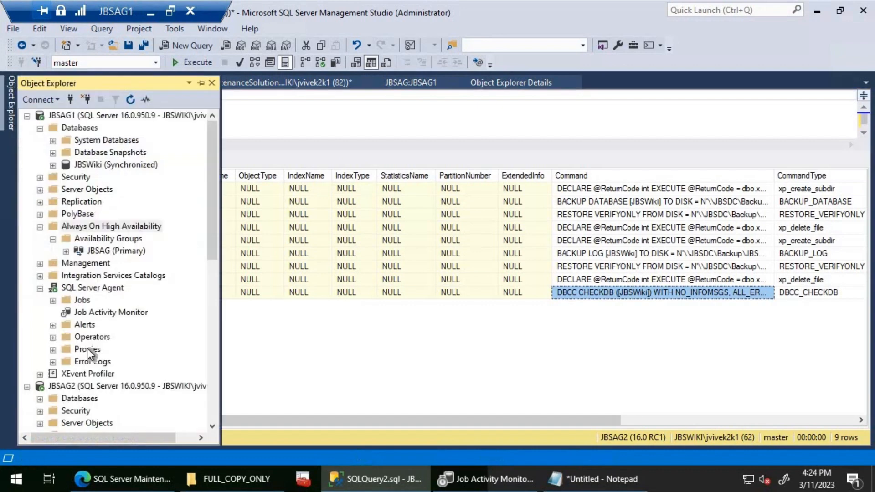
left_click(210, 400)
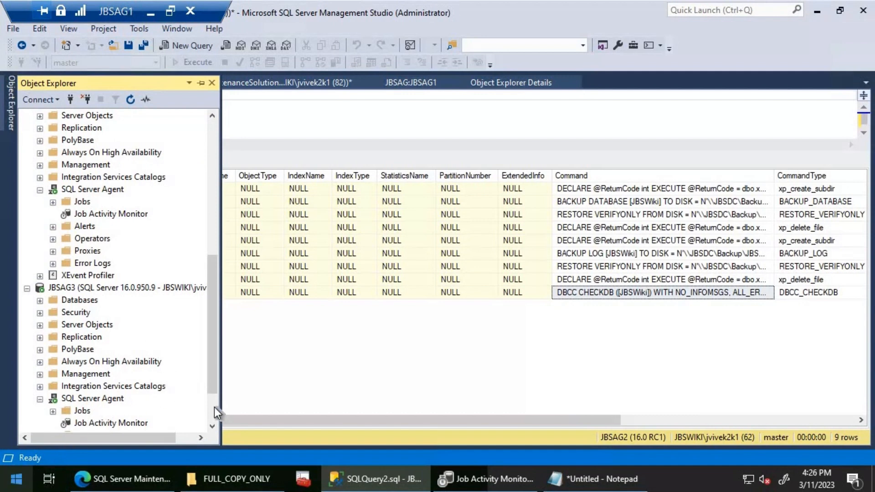
scroll(163, 391, "down", 2)
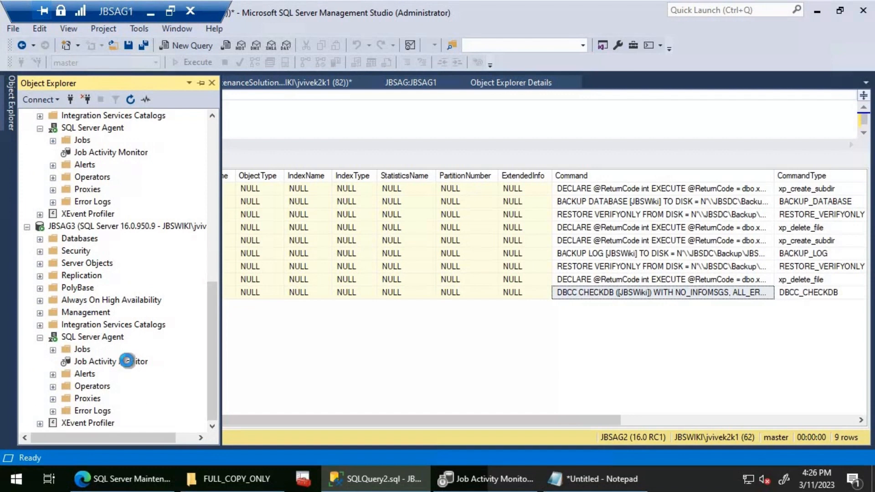
double_click(127, 361)
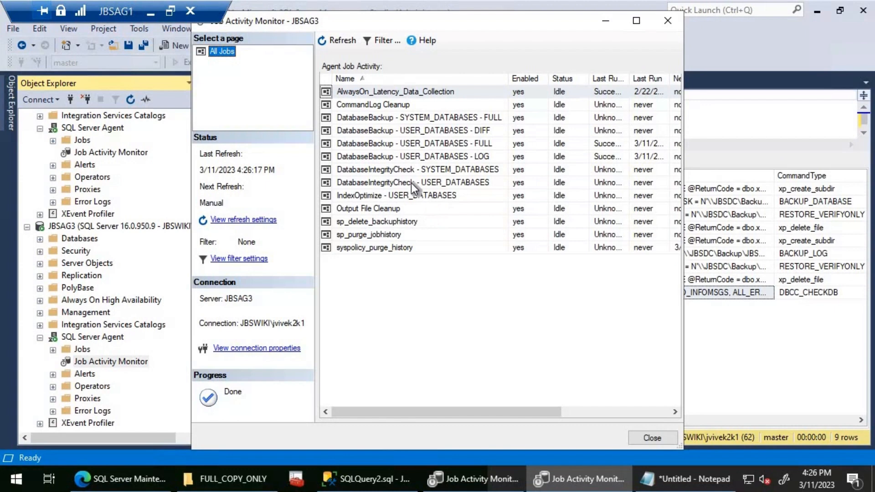
right_click(412, 183)
left_click(429, 190)
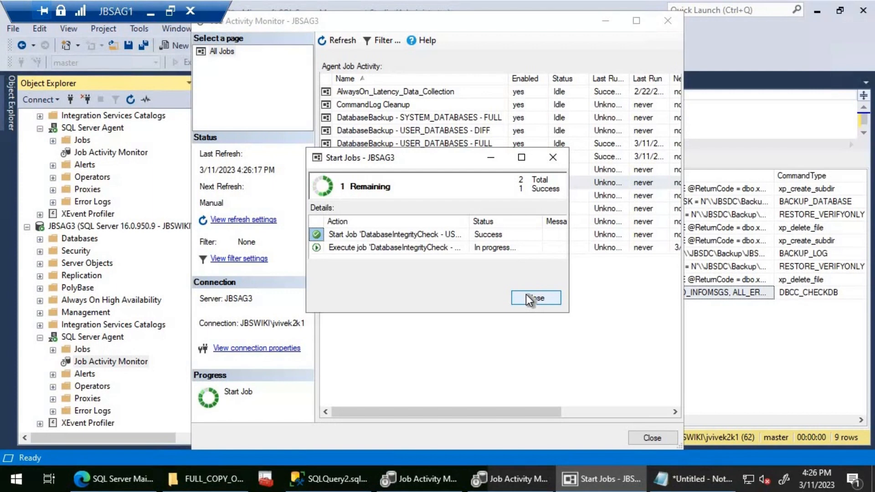
left_click(527, 295)
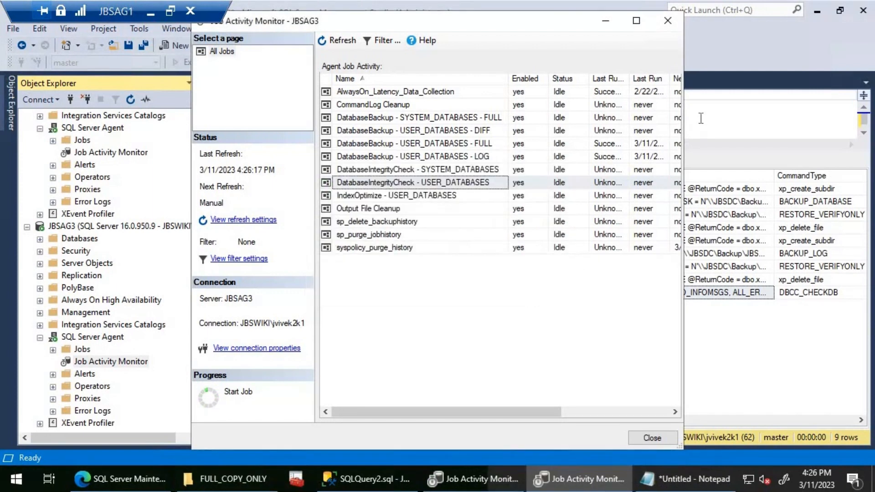
- Change the commandlog query's connection to server JBSAG3 and run the query
left_click(698, 118)
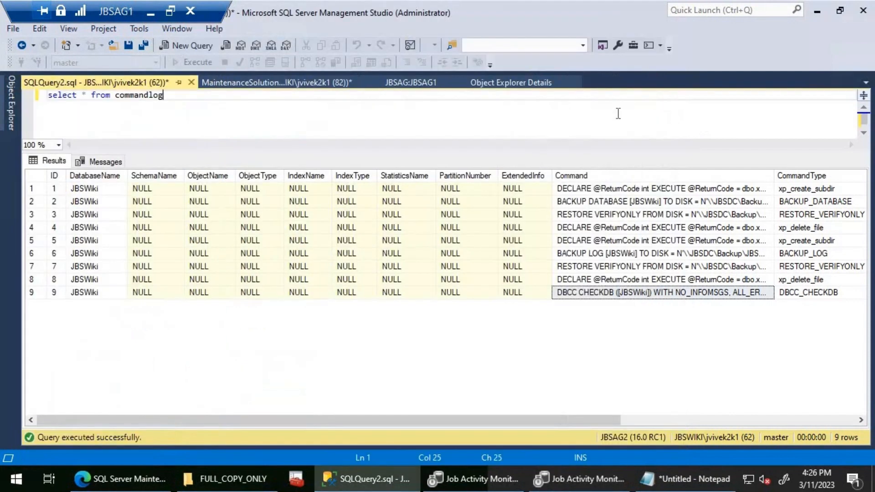
right_click(476, 111)
mouse_move(554, 196)
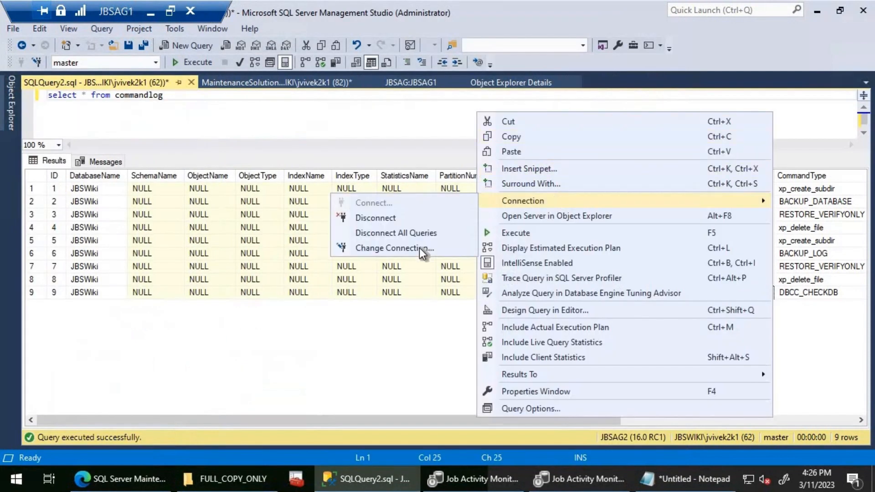
left_click(419, 248)
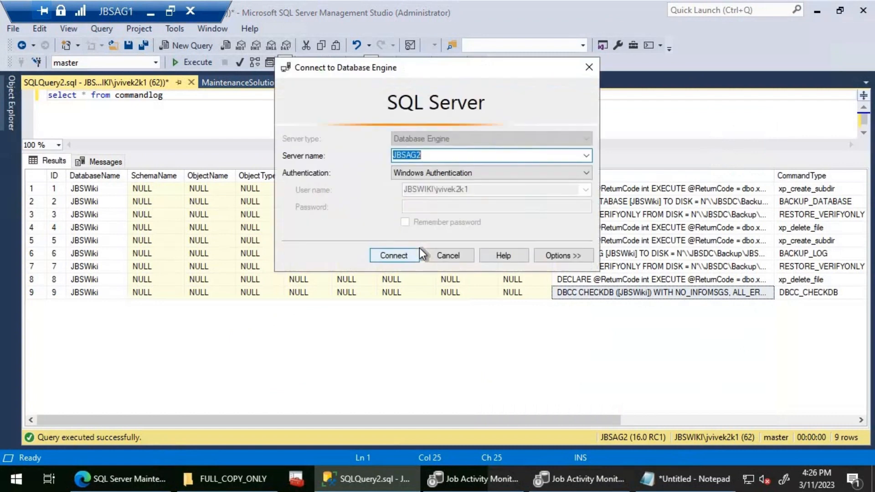
type("JBSAG3")
key("Return")
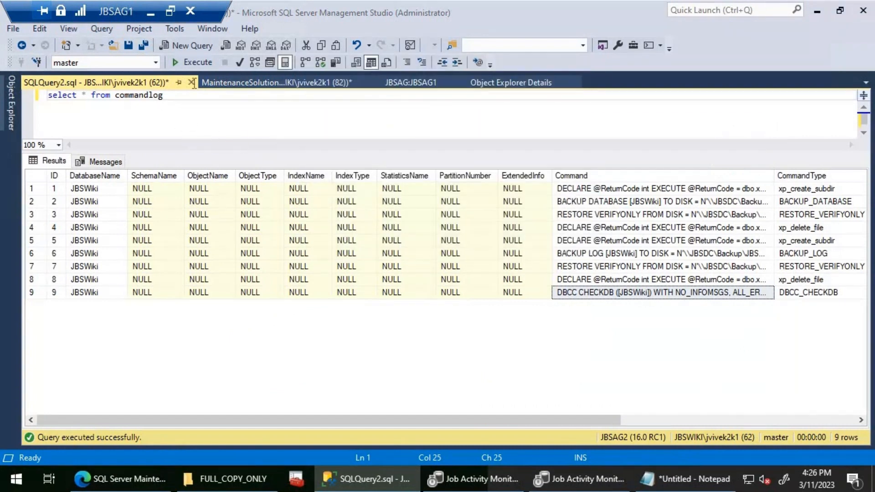
left_click(187, 66)
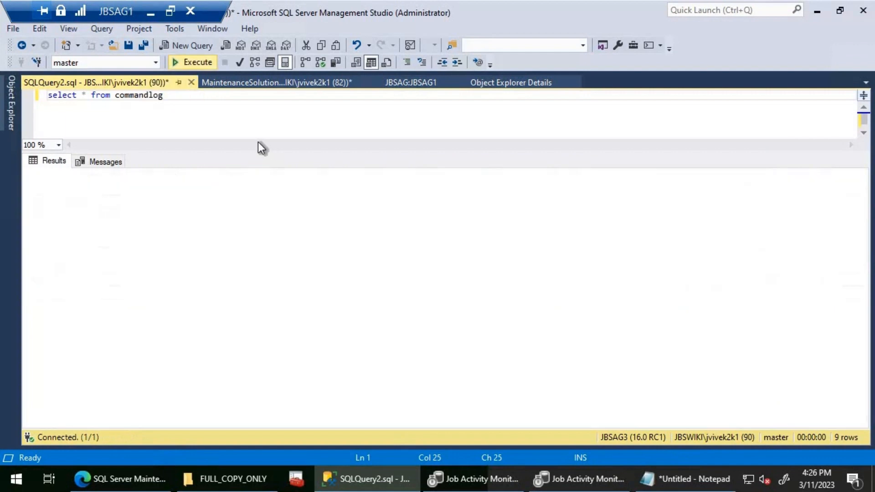